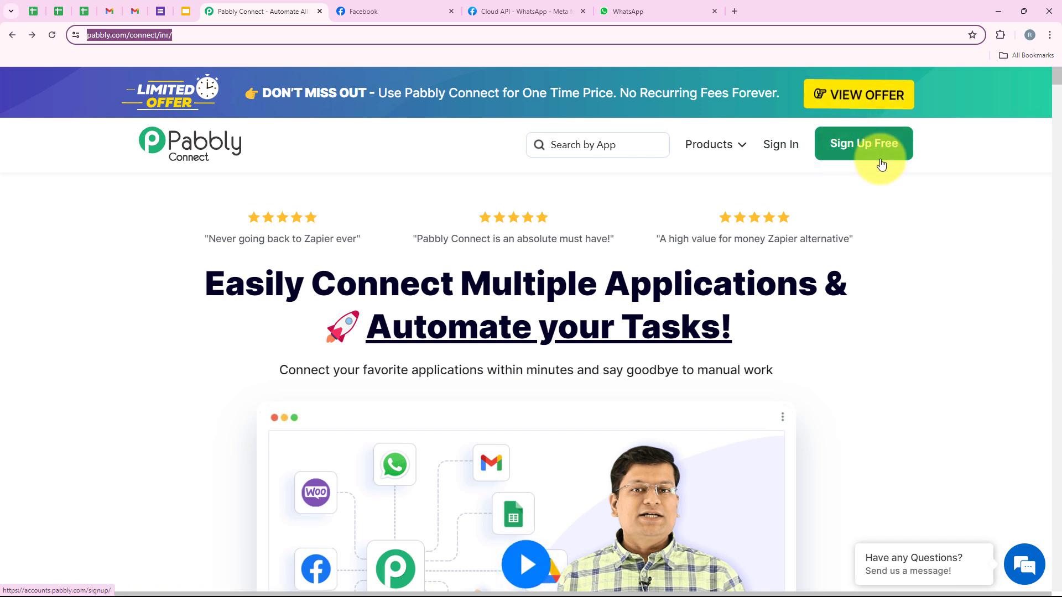
- From the All Pabbly Apps page, open Pabbly Connect with Access Now to reach its dashboard
left_click(883, 181)
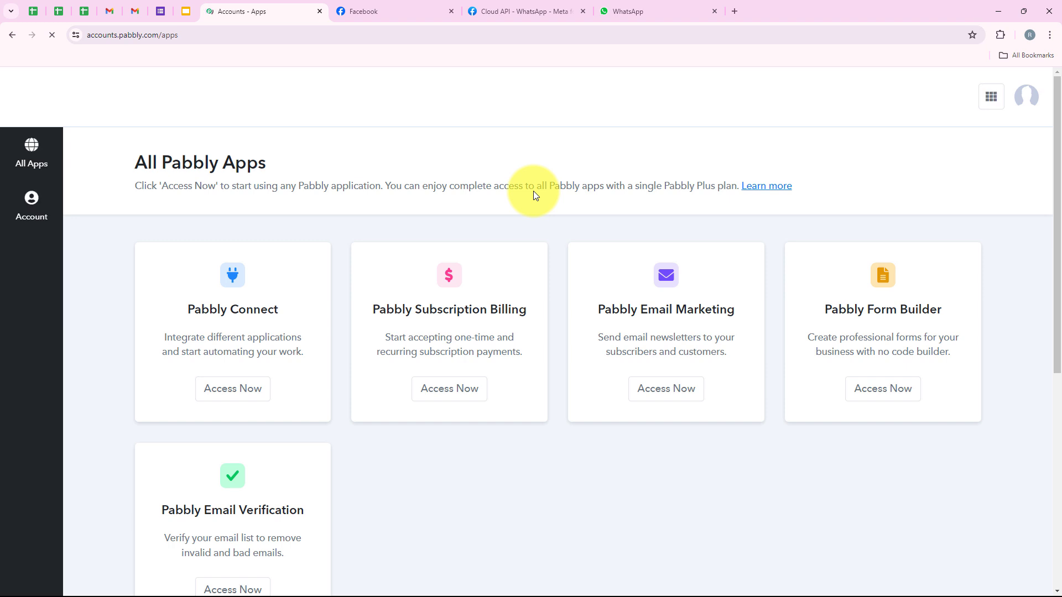
left_click_drag(136, 162, 267, 176)
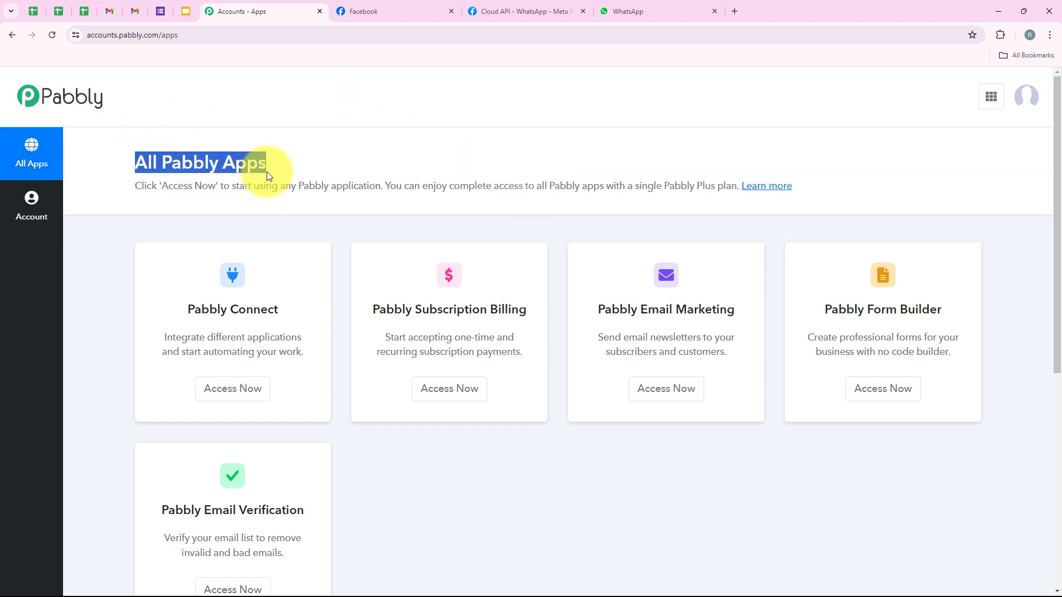
left_click(244, 244)
scroll(355, 430, "down", 2)
scroll(361, 441, "up", 2)
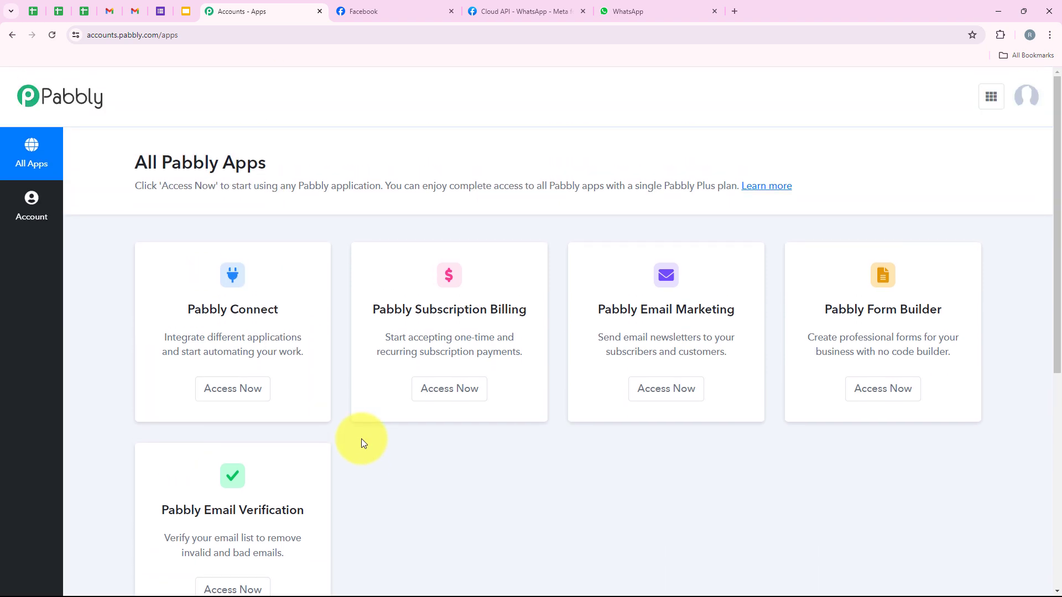
left_click_drag(174, 311, 282, 301)
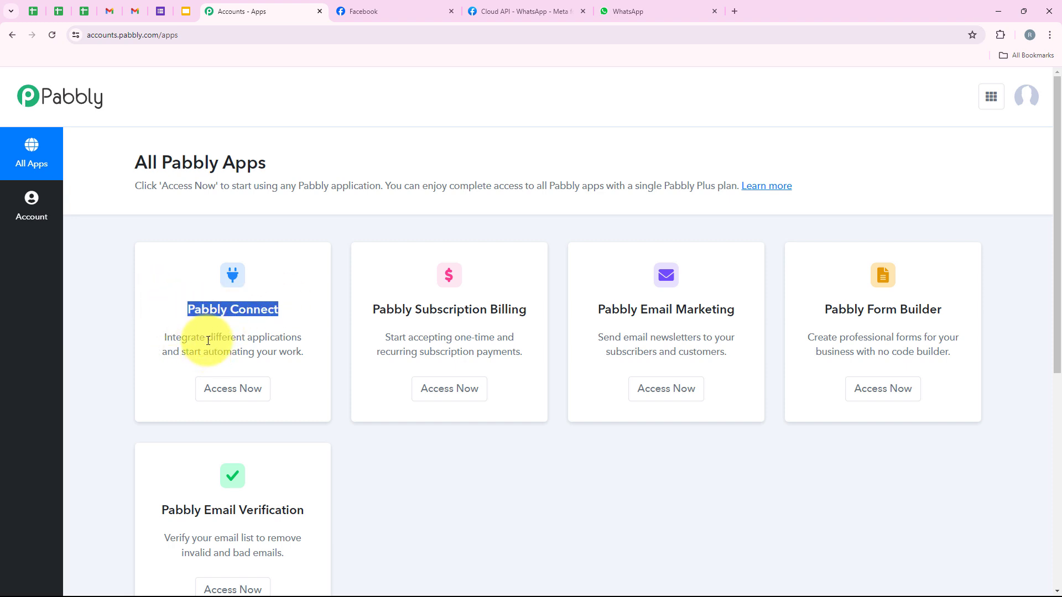
left_click_drag(208, 340, 320, 340)
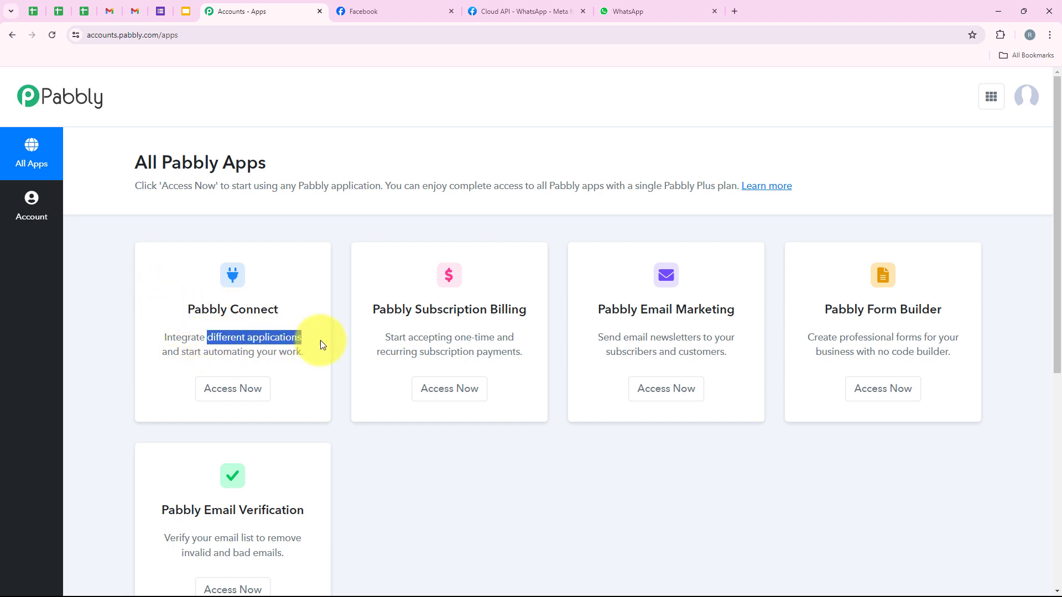
left_click(235, 397)
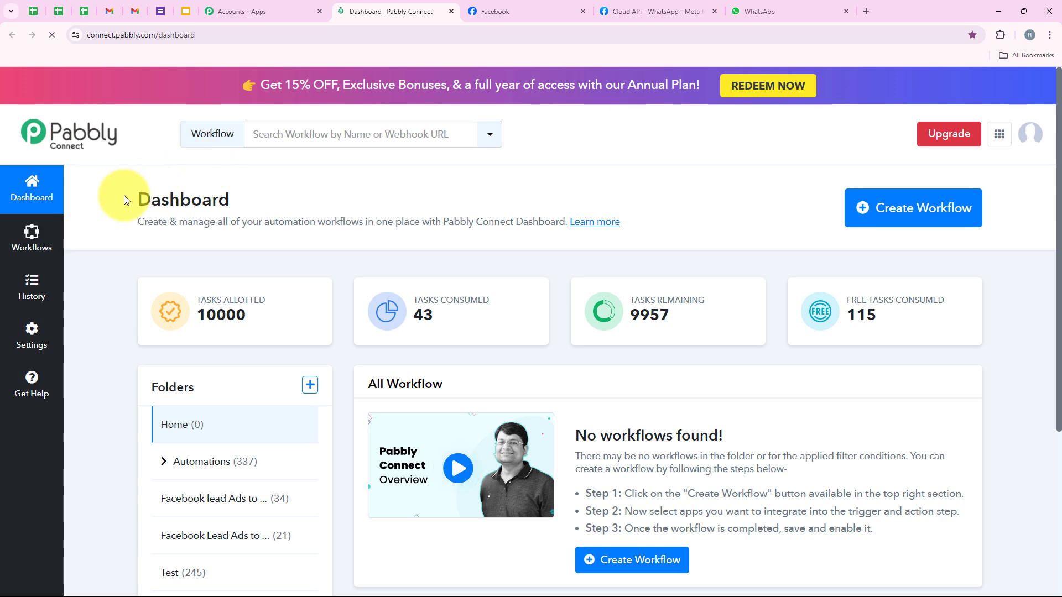
left_click_drag(124, 195, 240, 204)
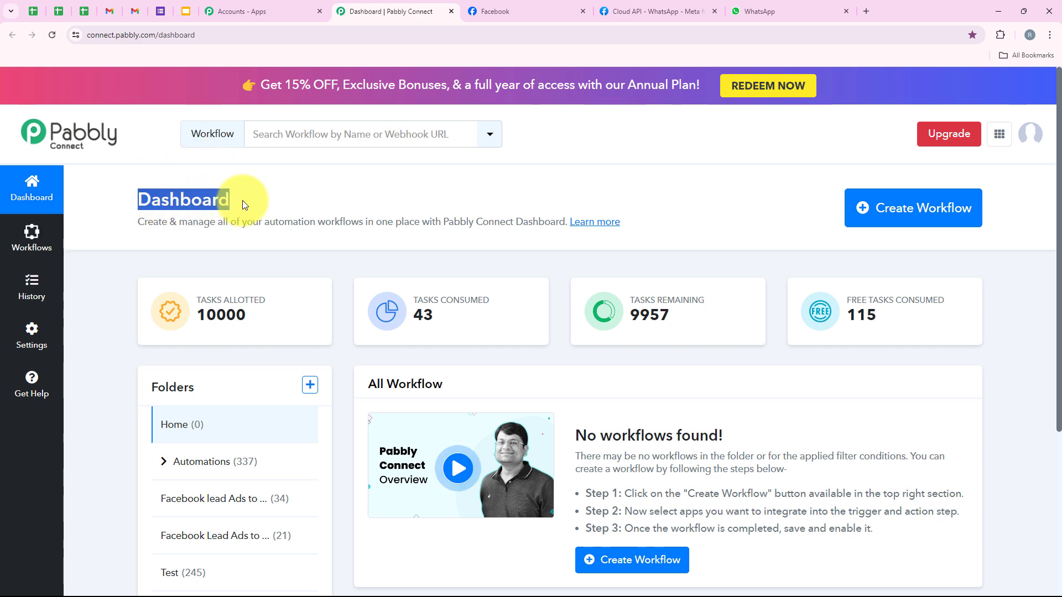
- Start a new workflow and place it in the Automations folder
left_click(240, 204)
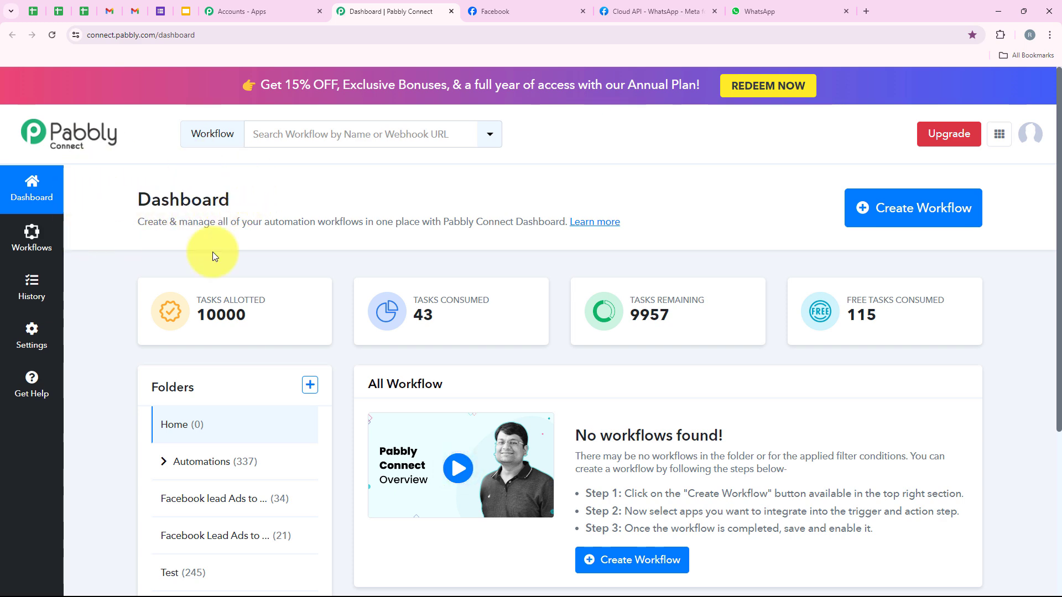
left_click(861, 207)
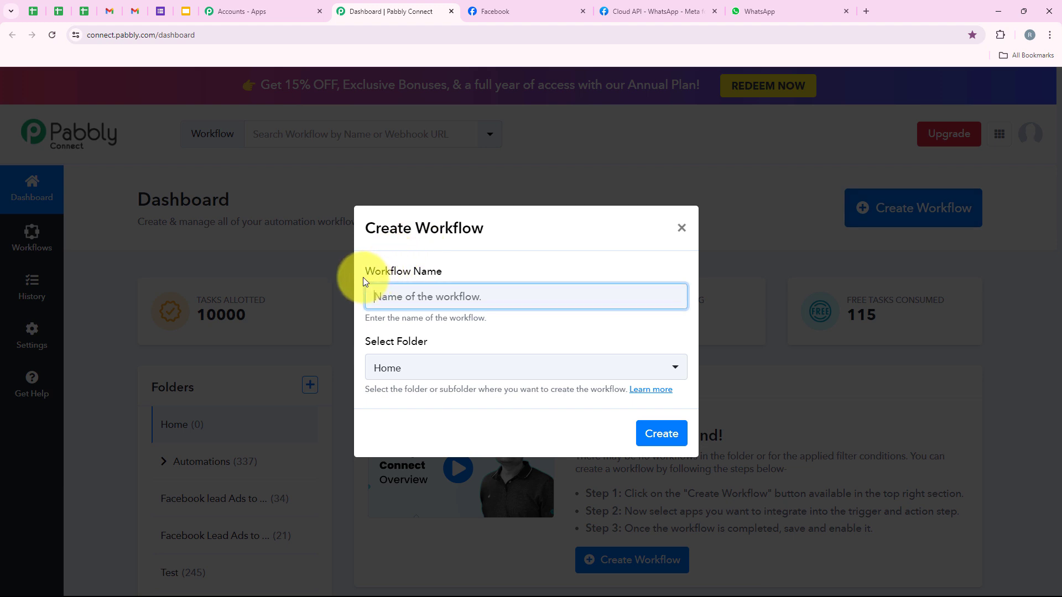
left_click_drag(364, 275, 437, 290)
left_click(364, 349)
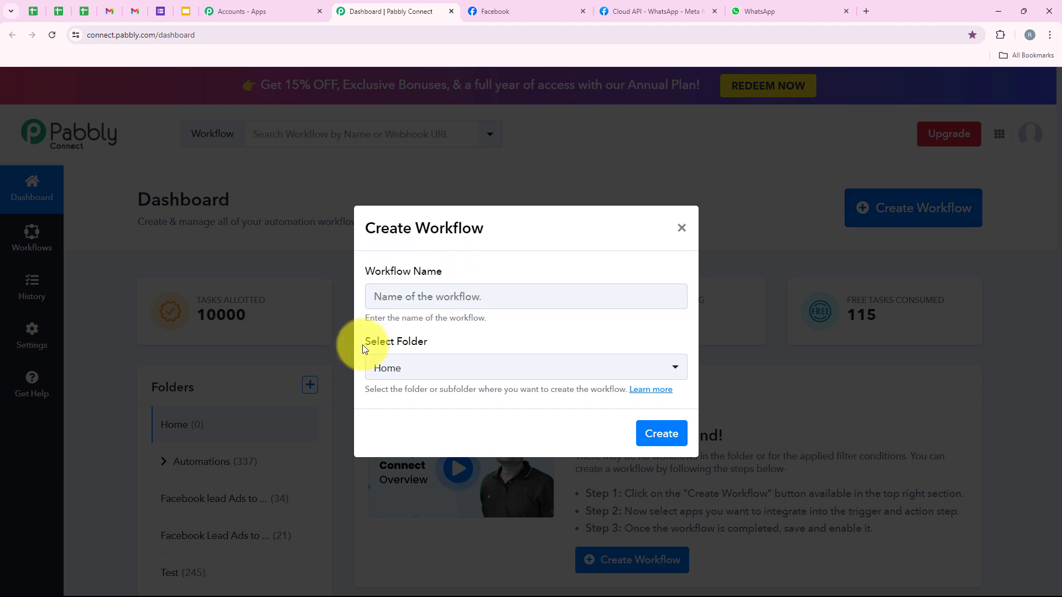
left_click_drag(394, 354, 425, 350)
left_click(449, 328)
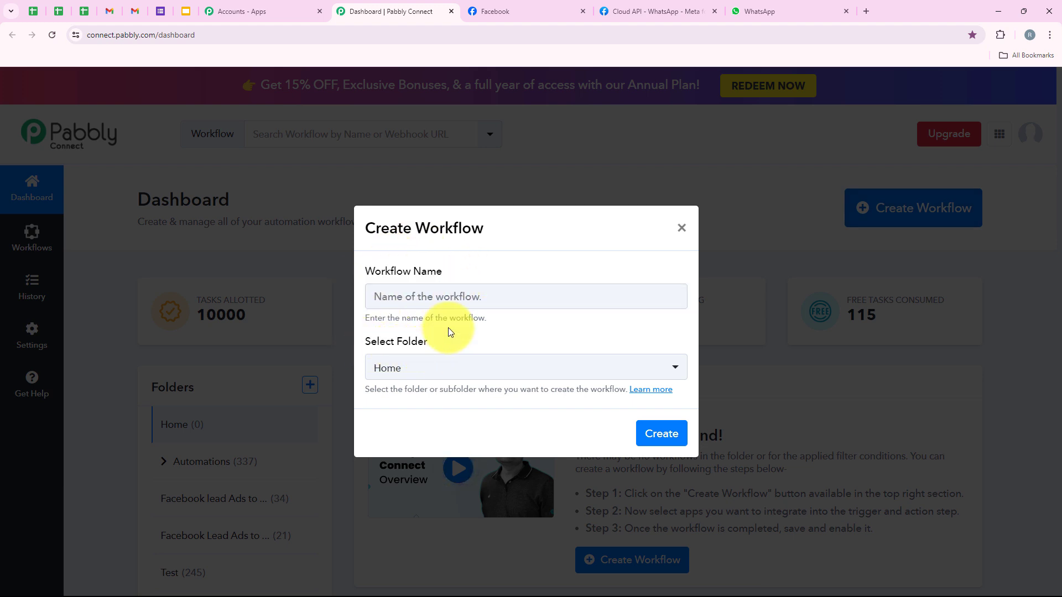
left_click(433, 378)
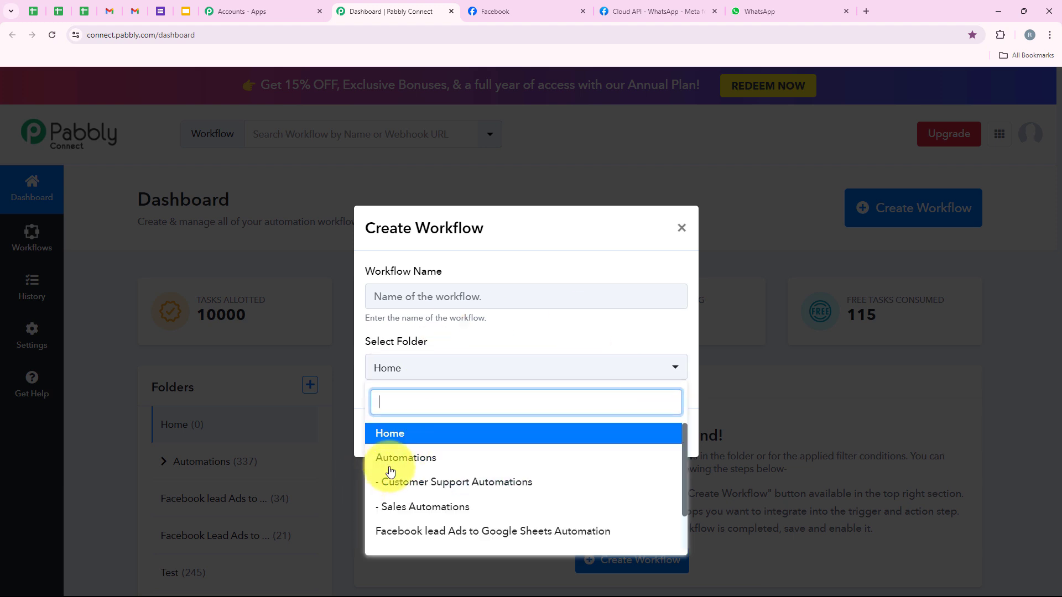
left_click(635, 469)
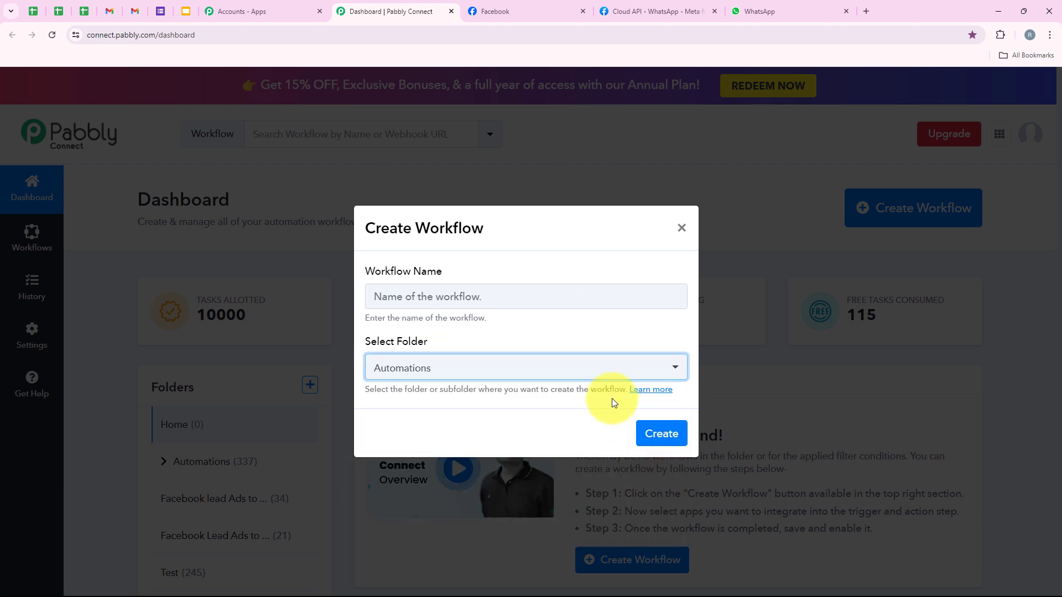
- Paste 'WhatsApp Marketing Automation for your Paint Store' as the workflow name and create it
left_click(512, 295)
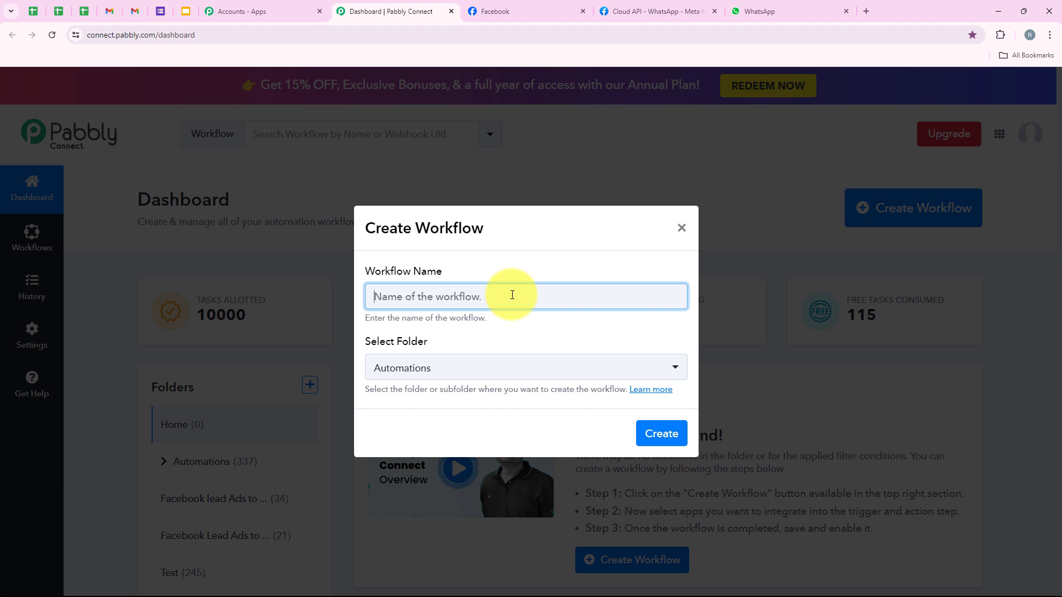
type("WhatsApp Marketing Automation for your Paint Store")
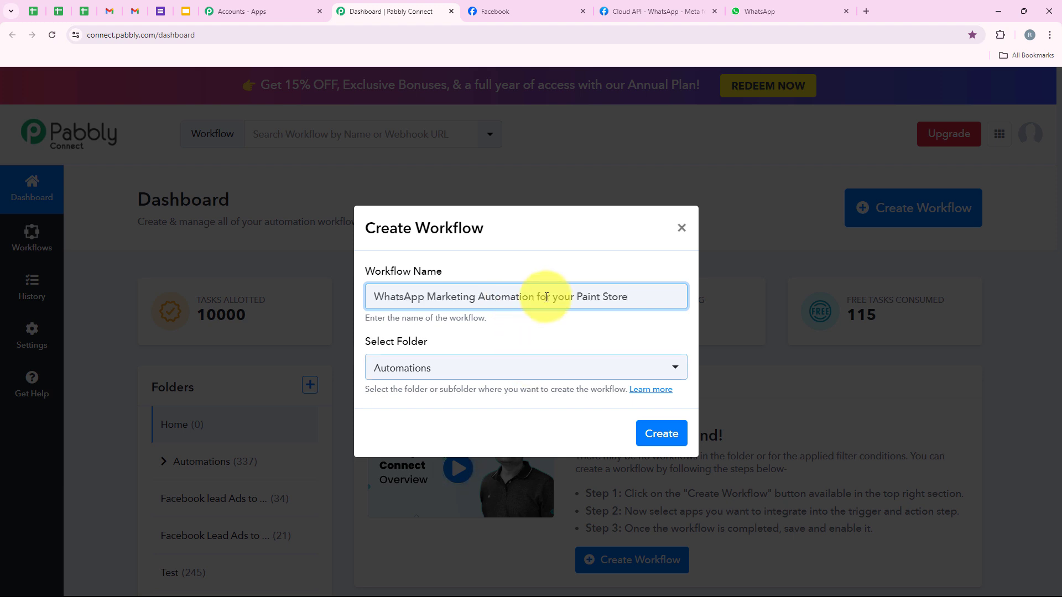
left_click(679, 433)
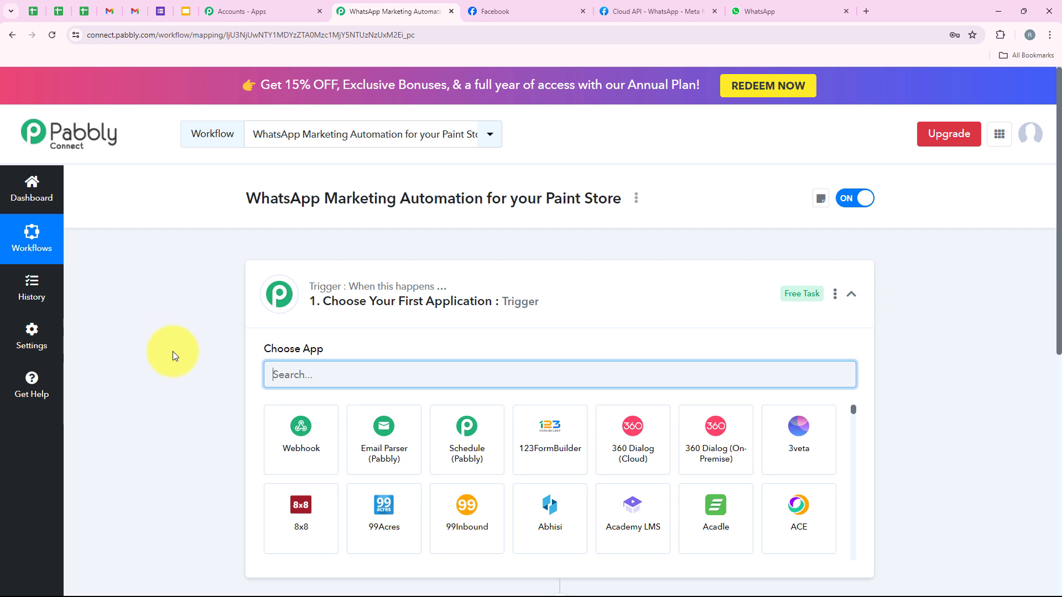
- Search 'Facebook Lead Ads' in the trigger's app chooser and select it as the trigger app
left_click(510, 311)
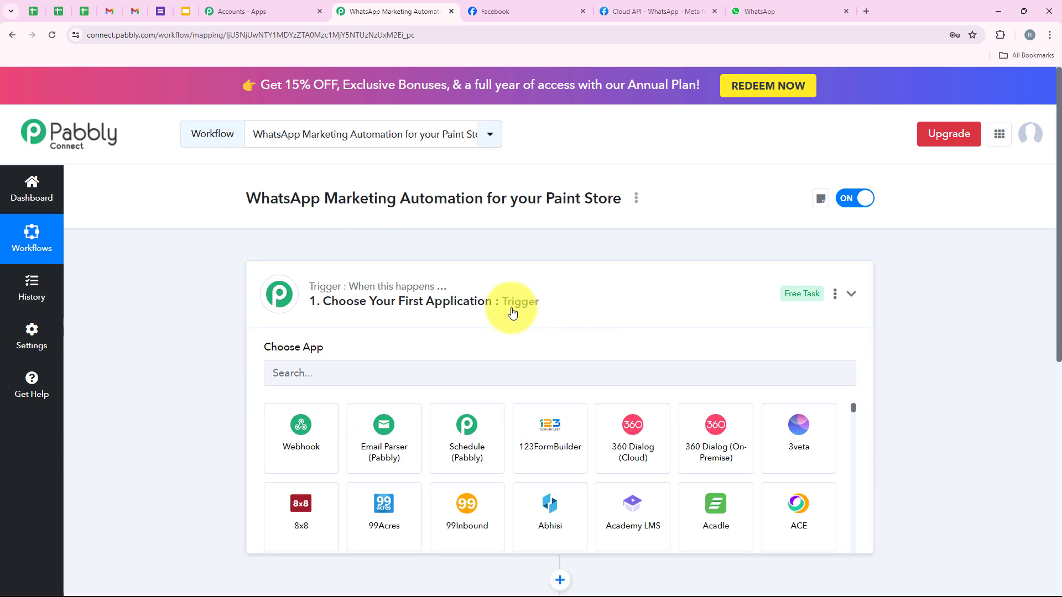
mouse_move(280, 295)
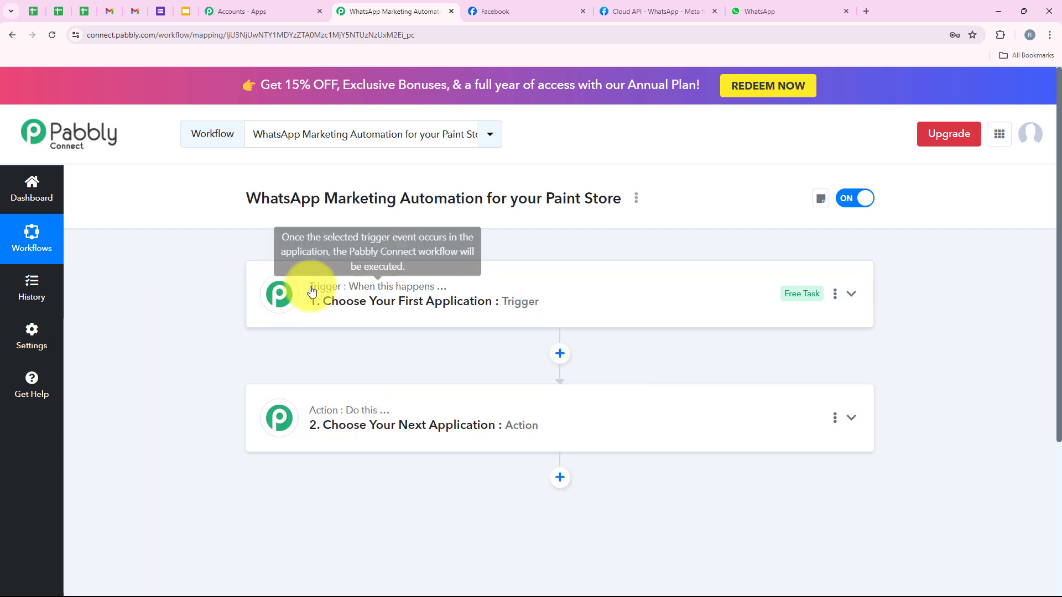
mouse_move(354, 412)
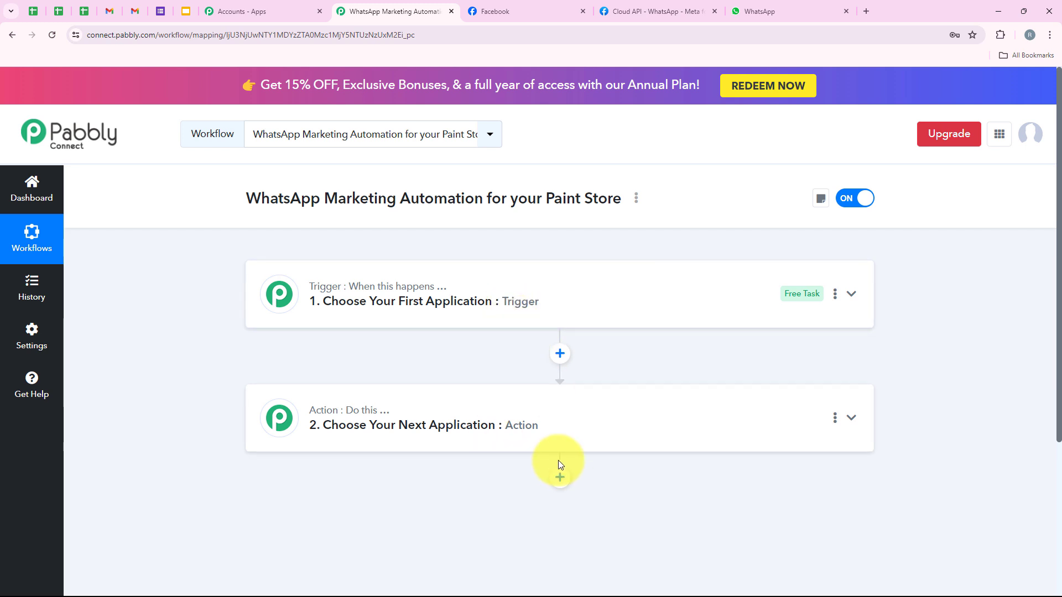
left_click(427, 303)
left_click(381, 383)
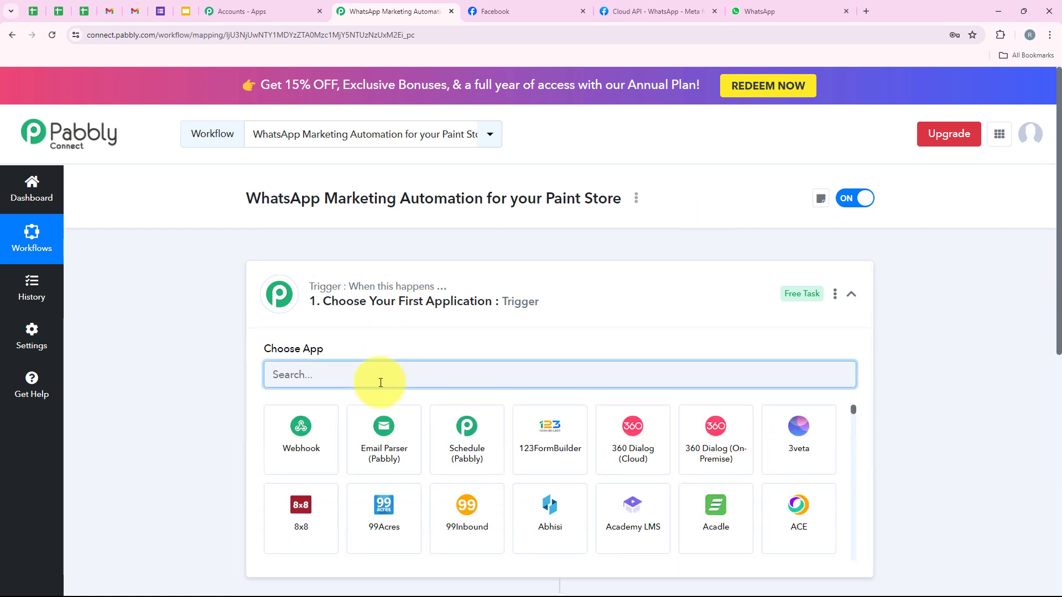
type("Faceb")
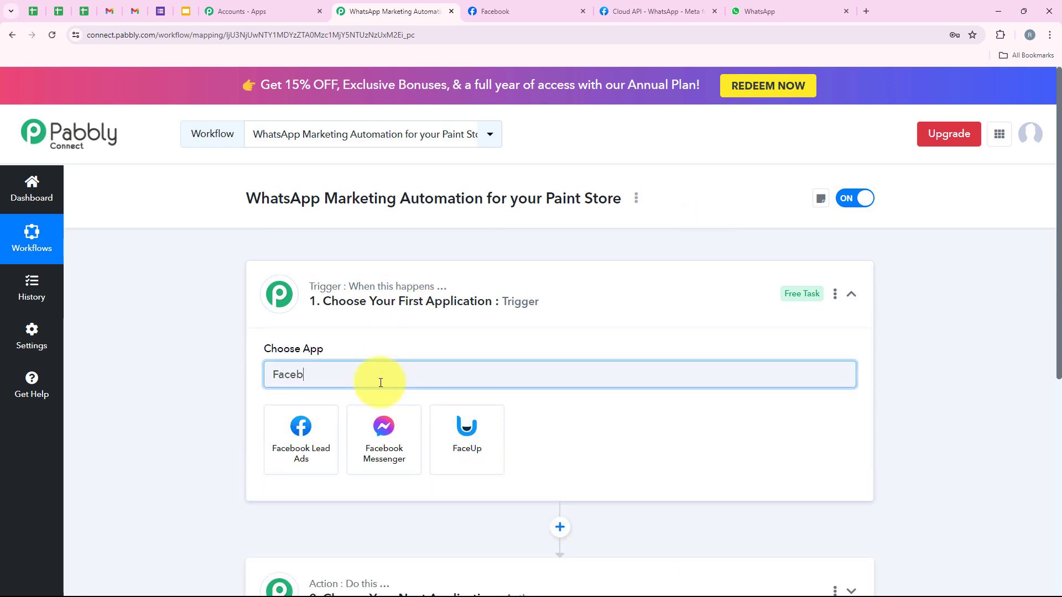
type("ook Lead Ads")
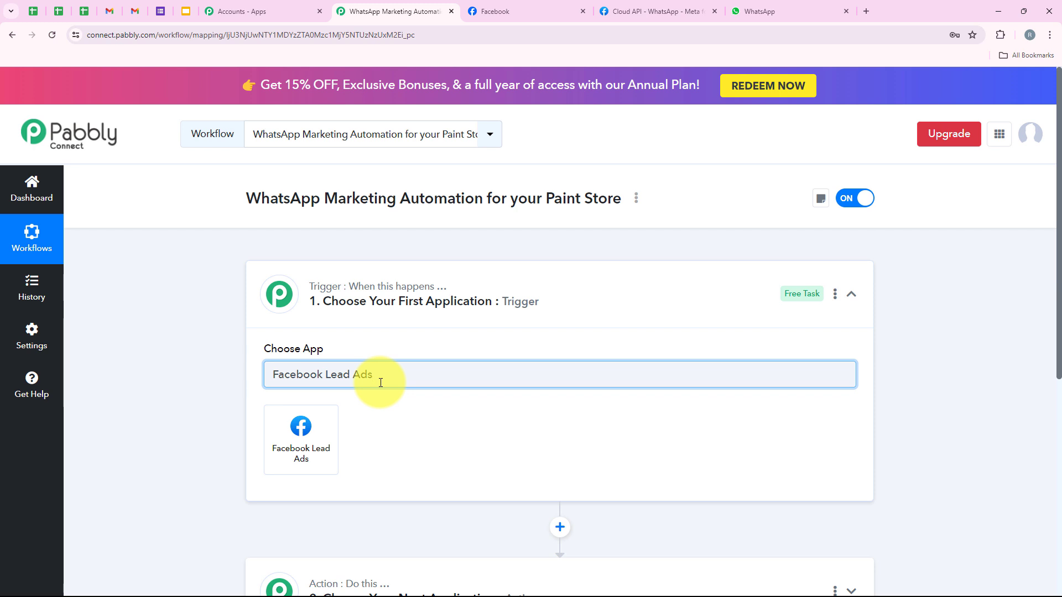
triple_click(380, 382)
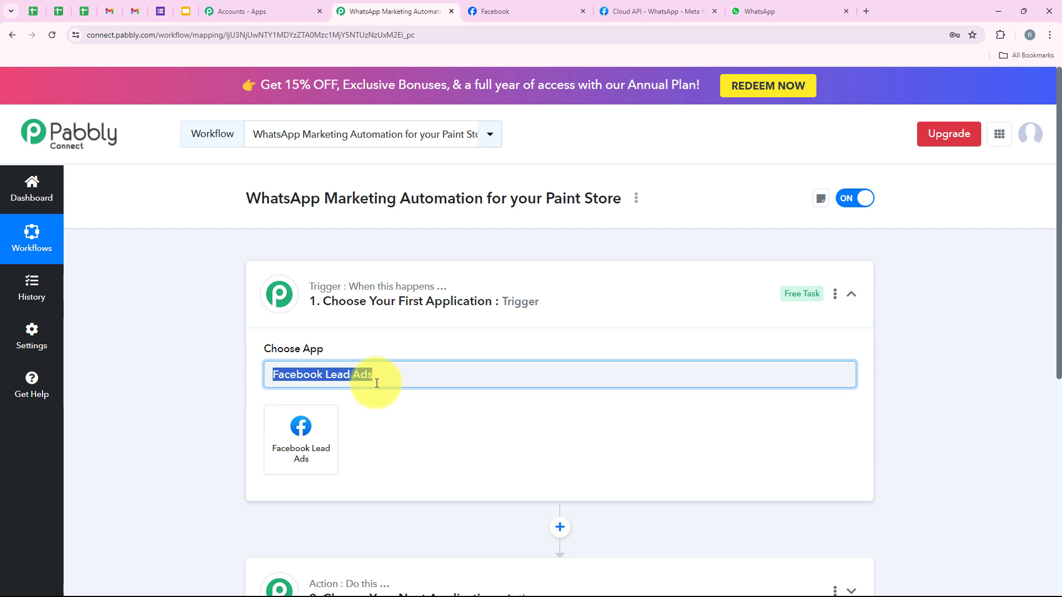
left_click(290, 452)
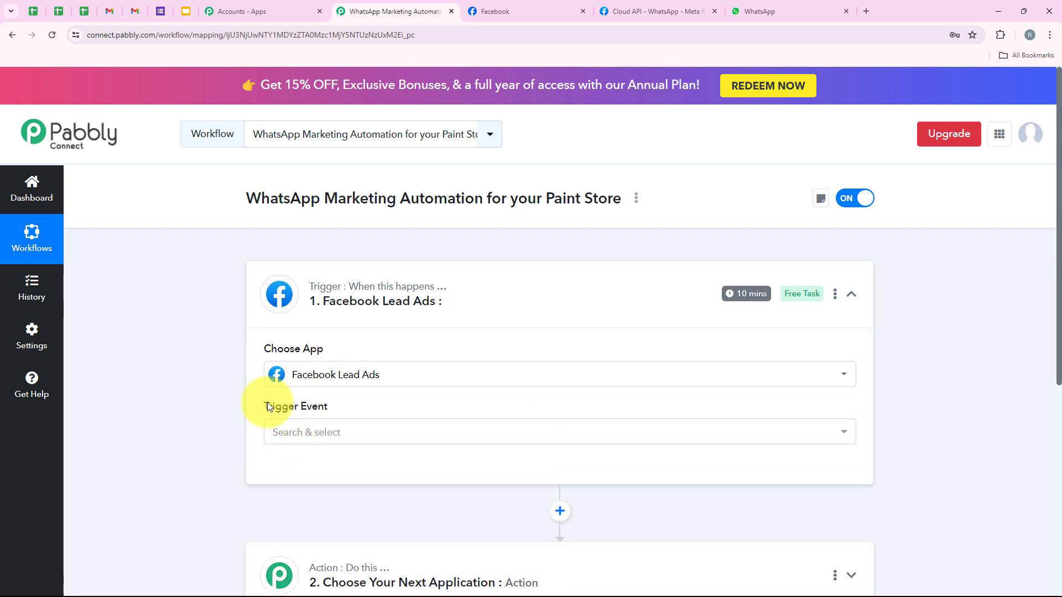
- Set the trigger event to New Lead (Instant)
left_click_drag(269, 407, 332, 406)
left_click(333, 420)
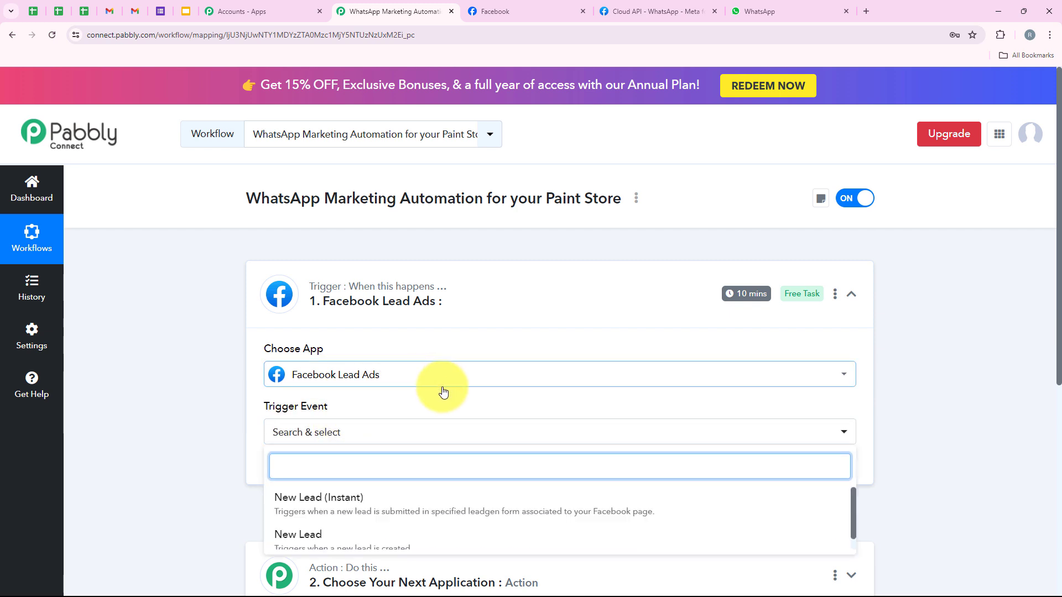
scroll(252, 453, "down", 1)
left_click(302, 440)
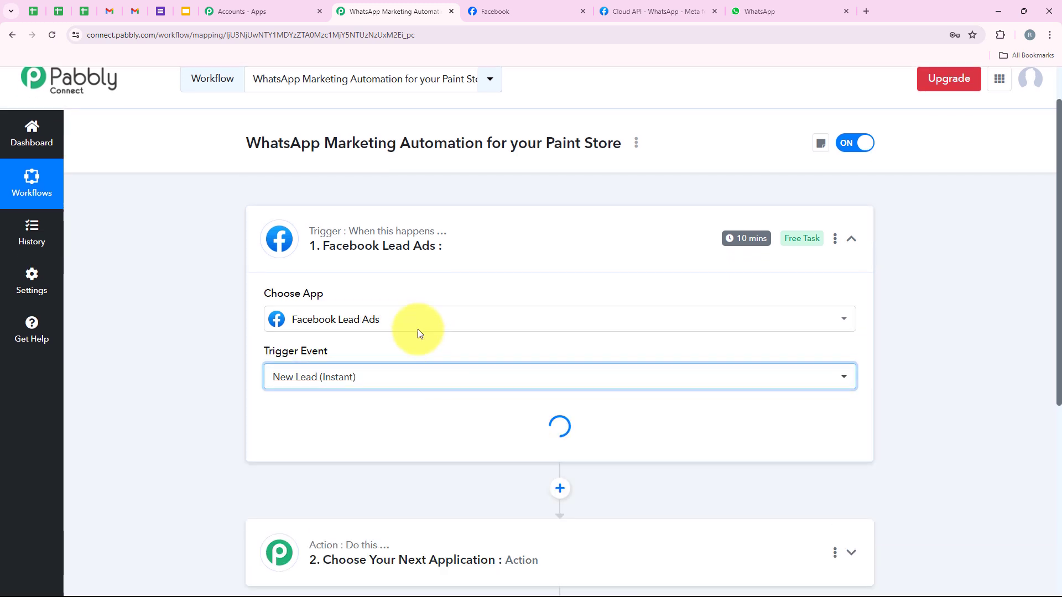
- Open the Facebook Lead Ads account connection panel and review its connection options
left_click(308, 416)
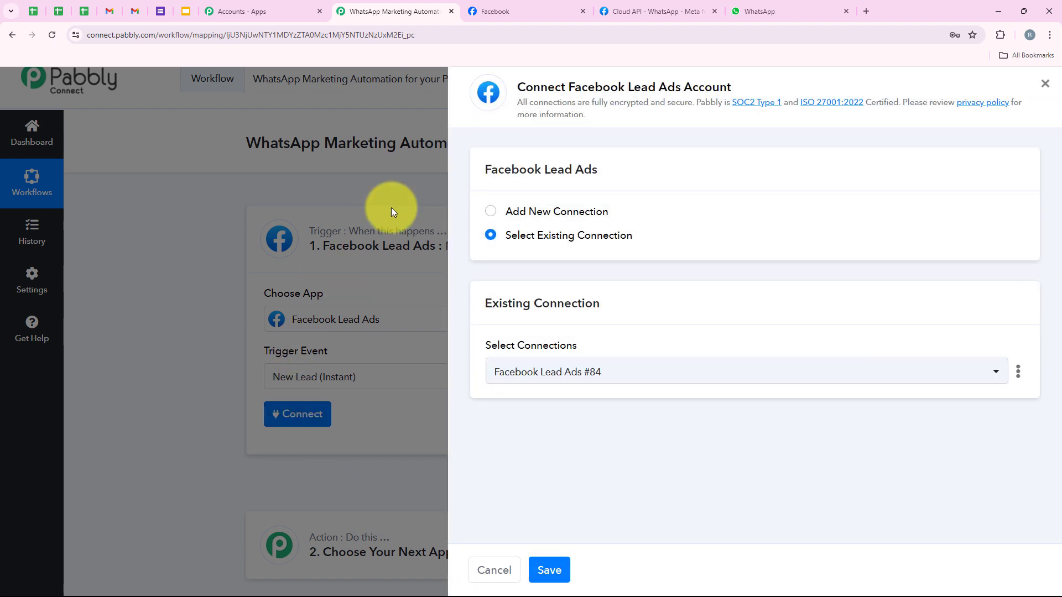
left_click_drag(509, 213, 614, 210)
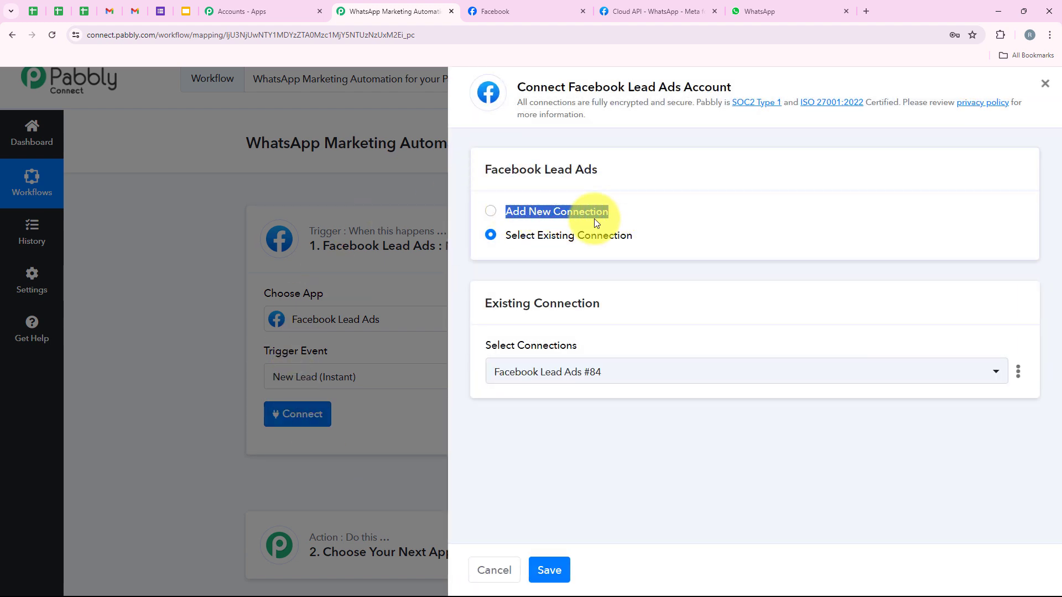
left_click_drag(502, 242, 665, 239)
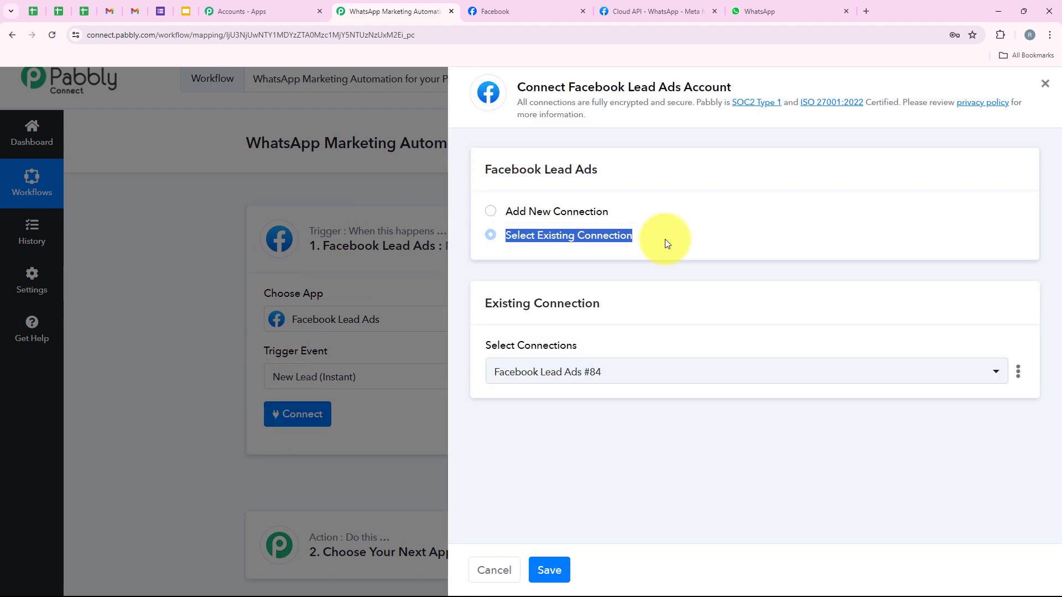
left_click(683, 243)
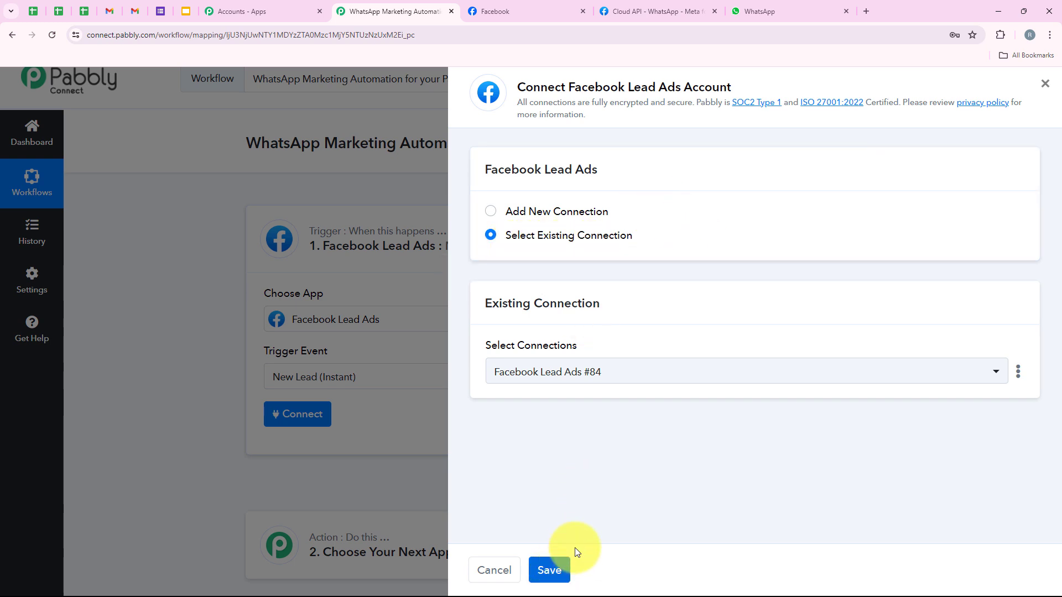
- Choose Add New Connection and confirm the Facebook account to authorise connection #85
left_click(566, 211)
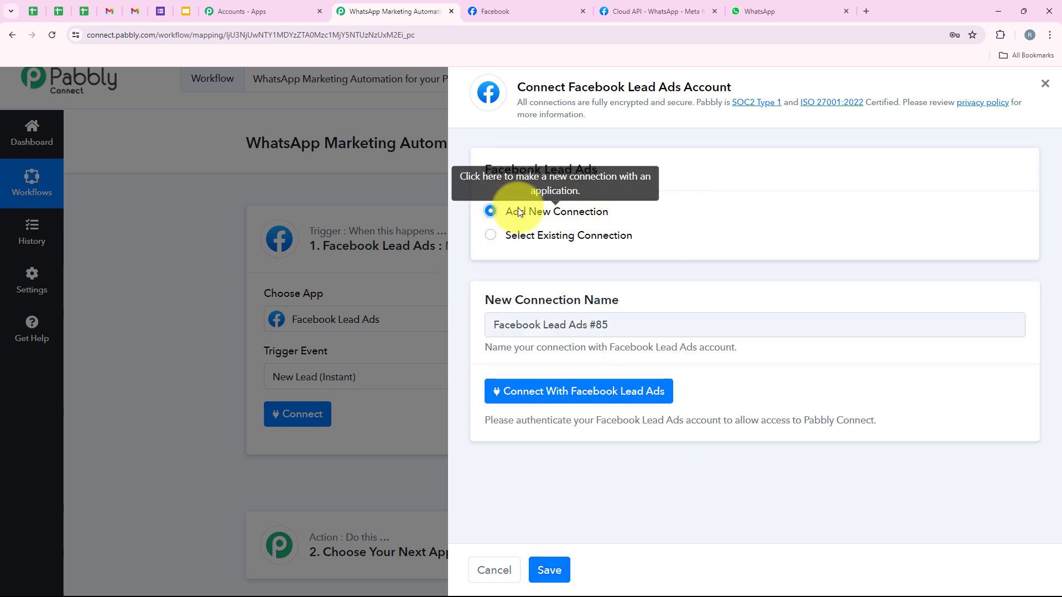
left_click(511, 399)
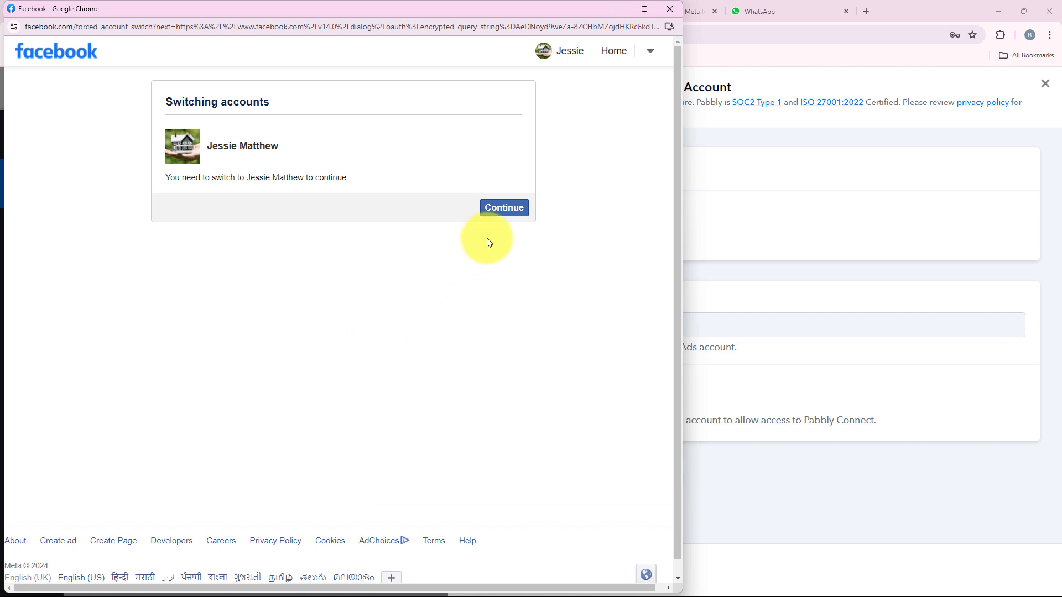
left_click(500, 209)
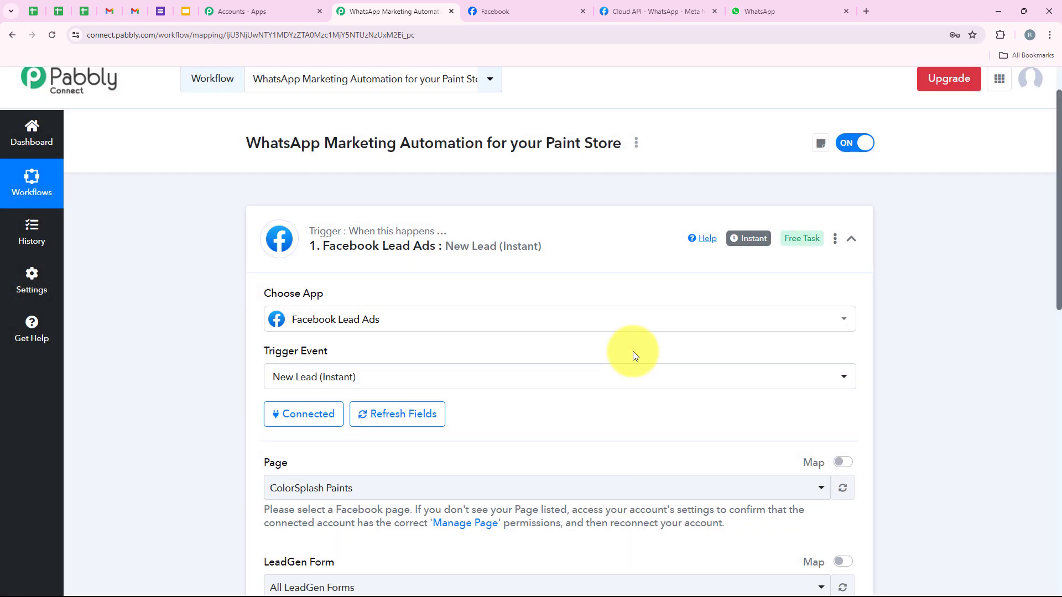
- Check the ColorSplash Paints Facebook page and keep it as the trigger's Page
scroll(169, 376, "down", 3)
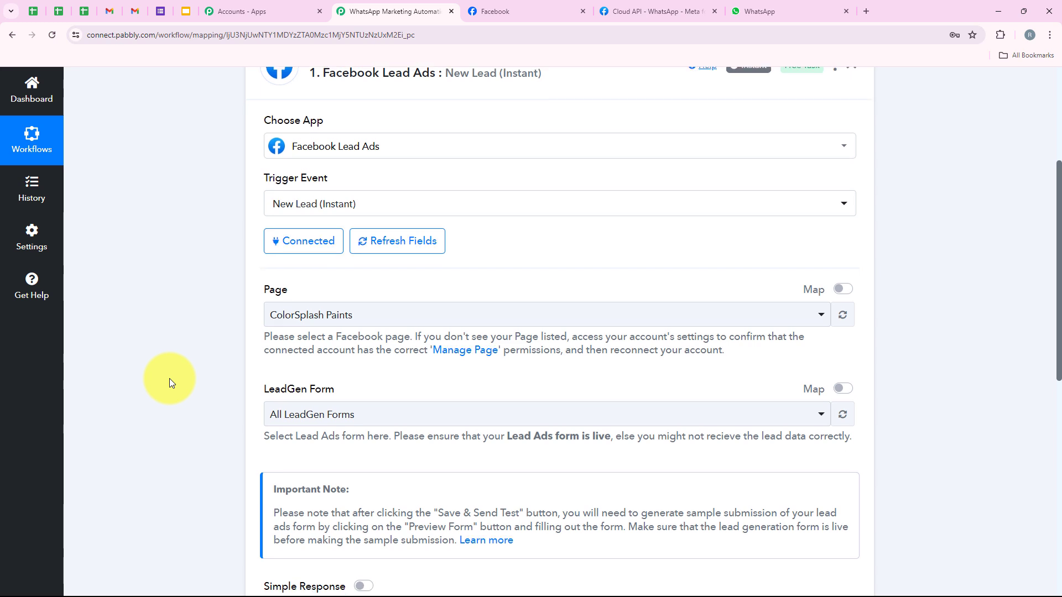
scroll(222, 310, "down", 1)
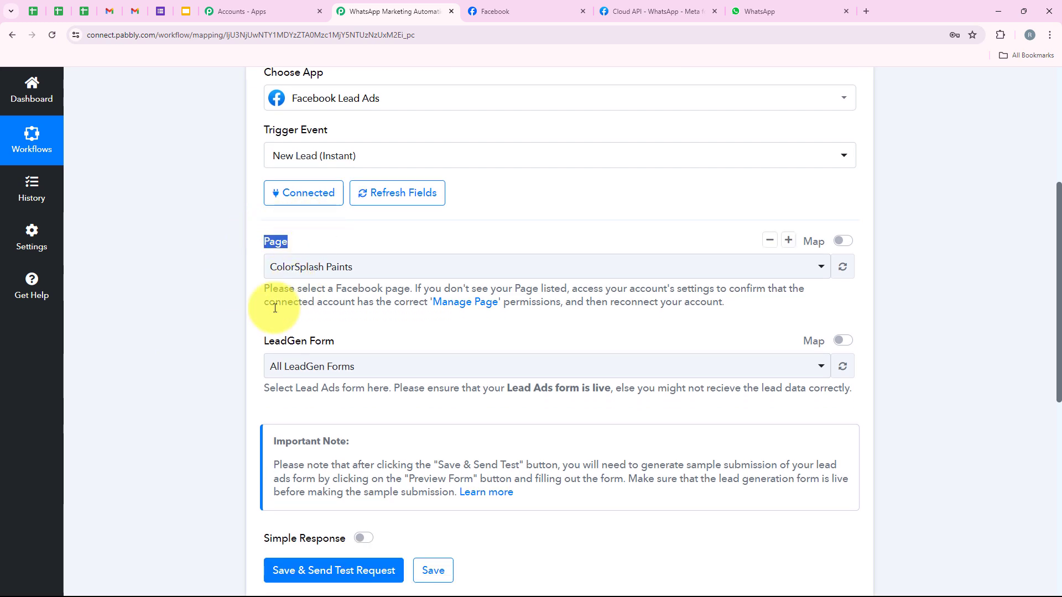
left_click(486, 12)
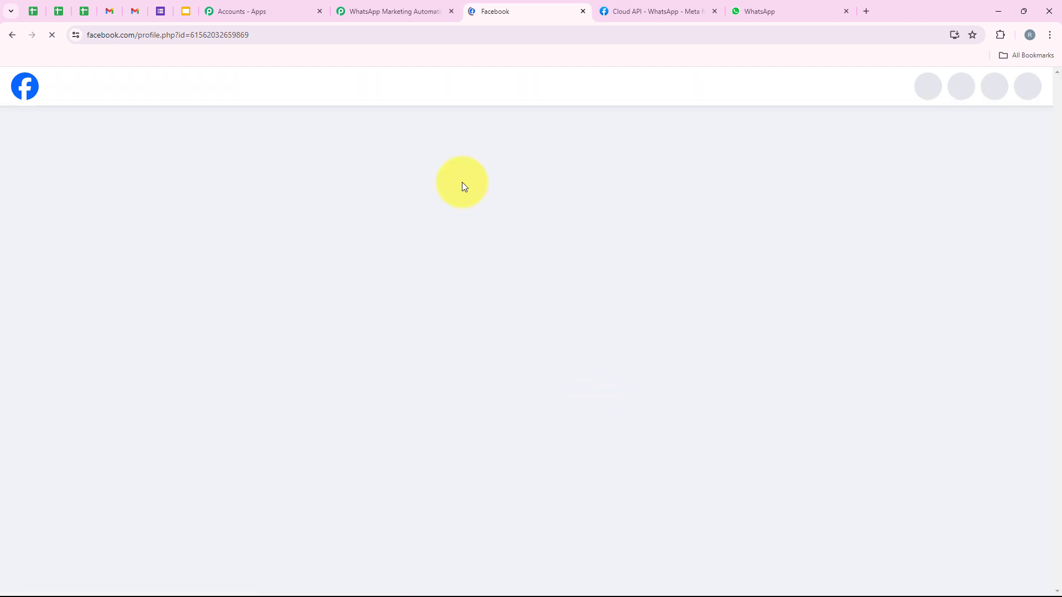
left_click(393, 17)
left_click(297, 266)
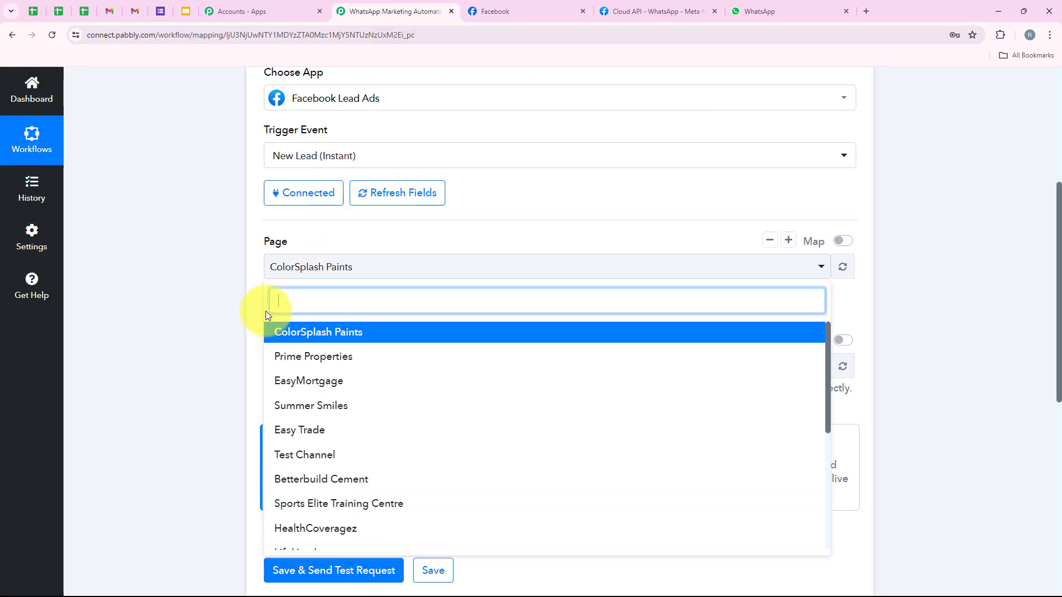
left_click(272, 332)
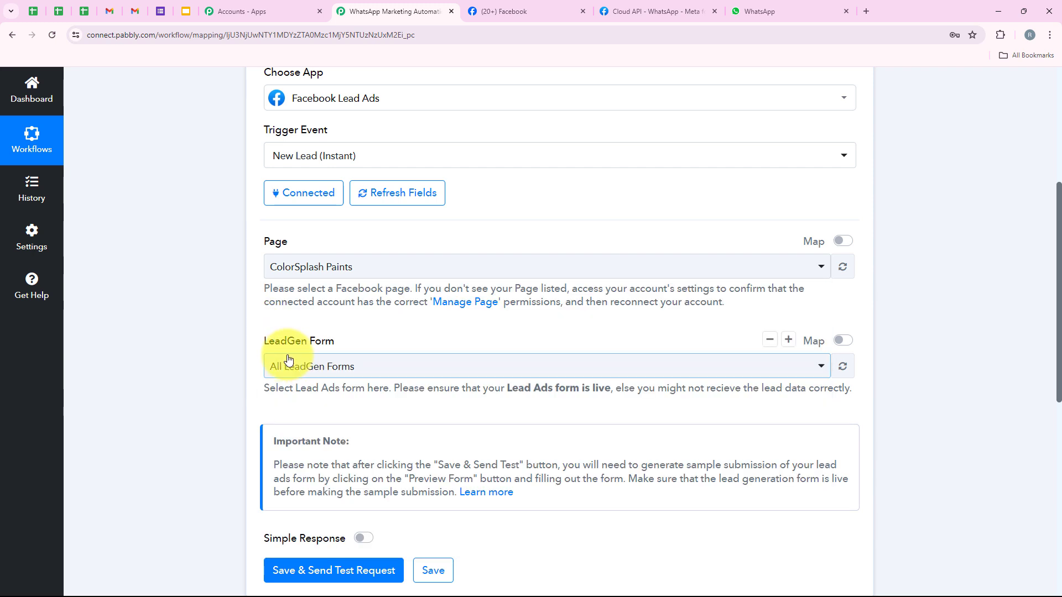
left_click_drag(265, 341, 352, 342)
- Choose Lead Ads Form as the LeadGen Form and save, sending a test request
left_click(348, 366)
scroll(396, 410, "down", 1)
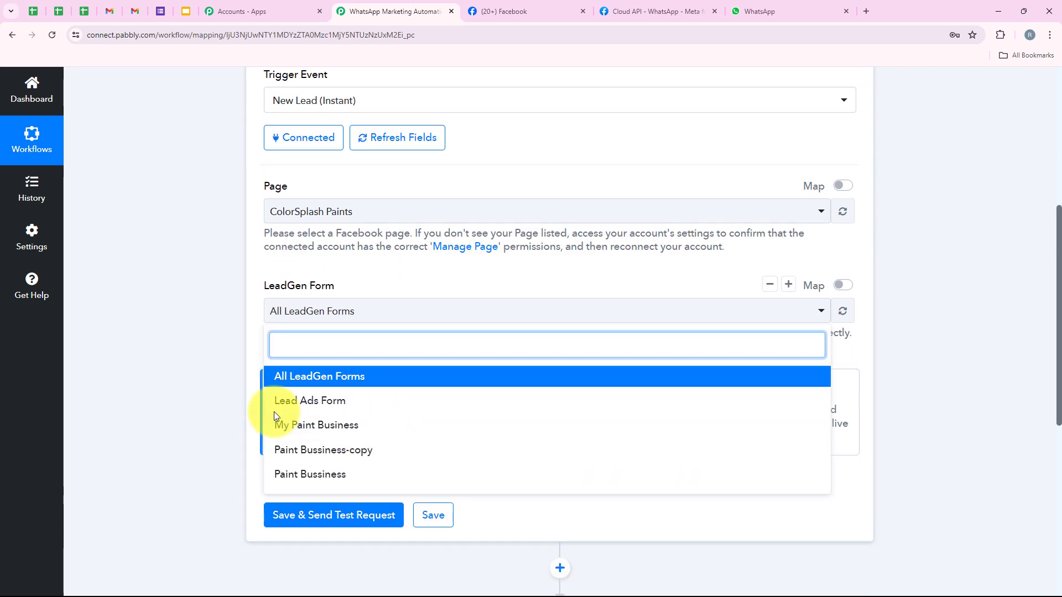
left_click(331, 402)
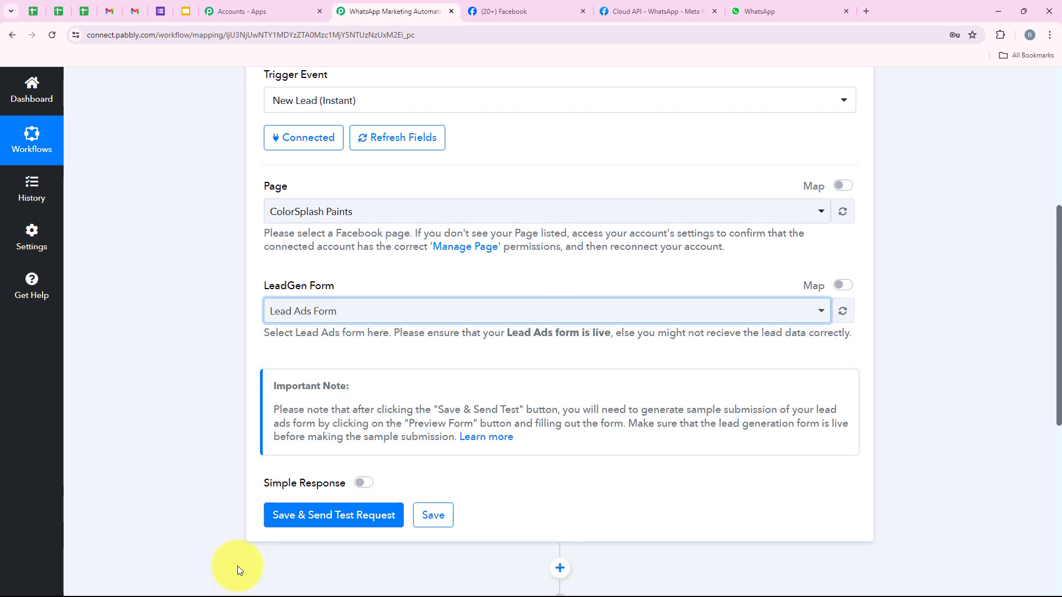
left_click(335, 517)
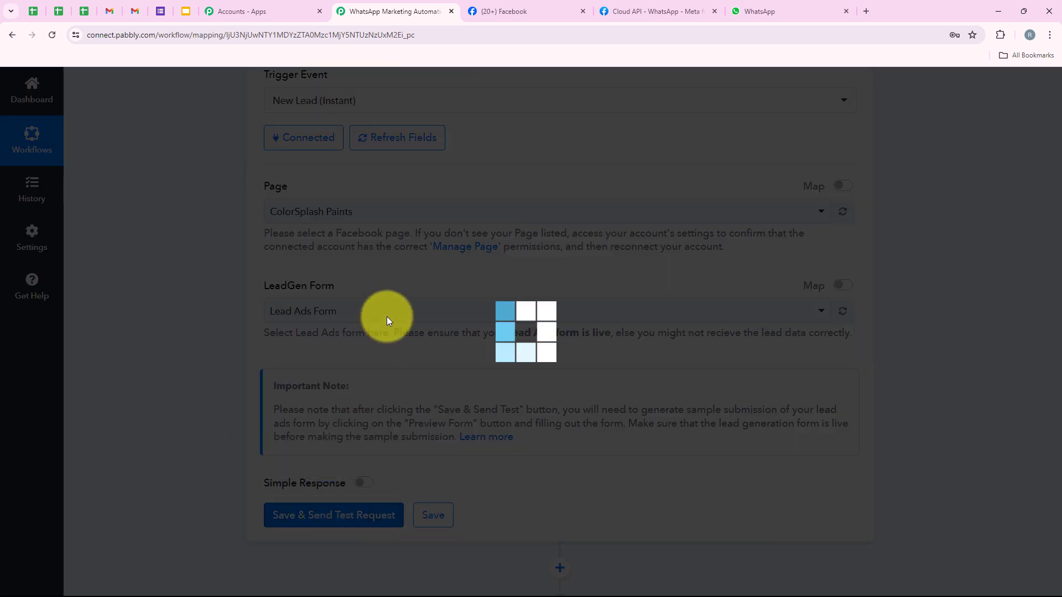
scroll(486, 289, "down", 3)
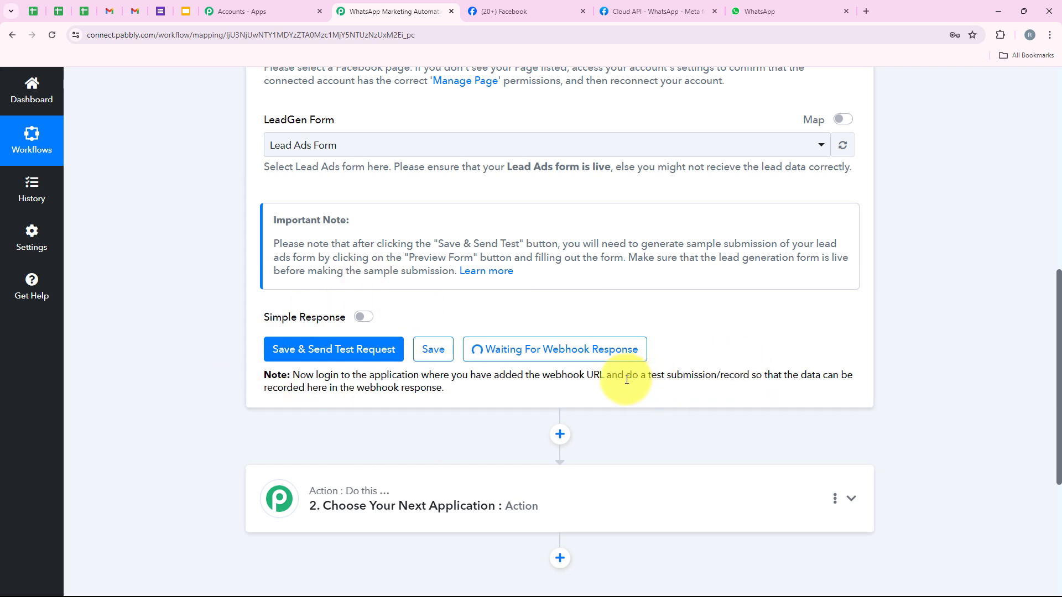
left_click_drag(627, 379, 748, 376)
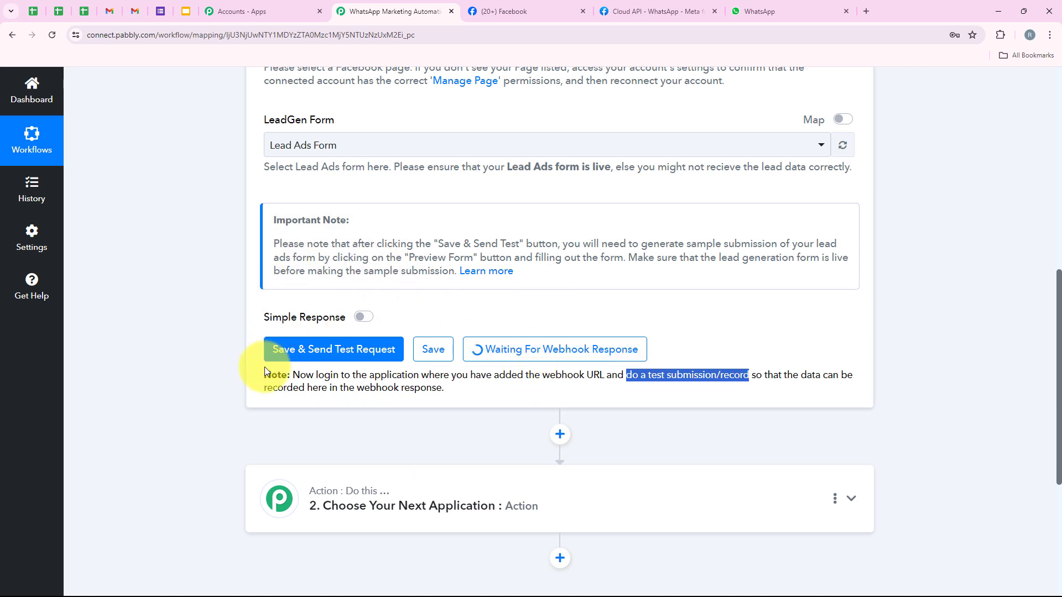
left_click(292, 439)
scroll(580, 441, "up", 4)
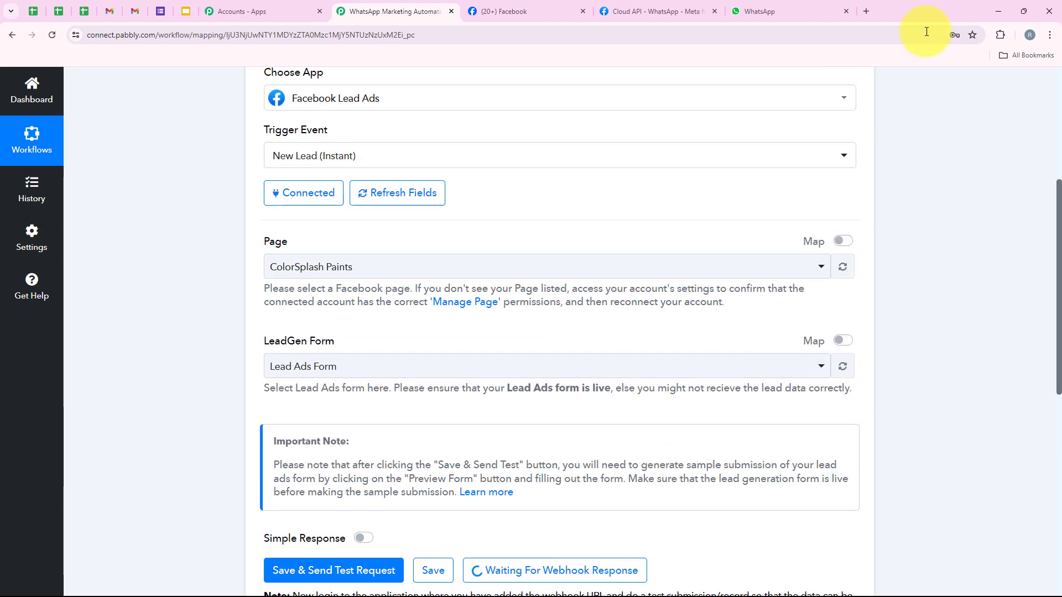
- In a new tab, Google 'meta for developers' and open the Meta for Developers site
key("ctrl+t")
left_click(406, 284)
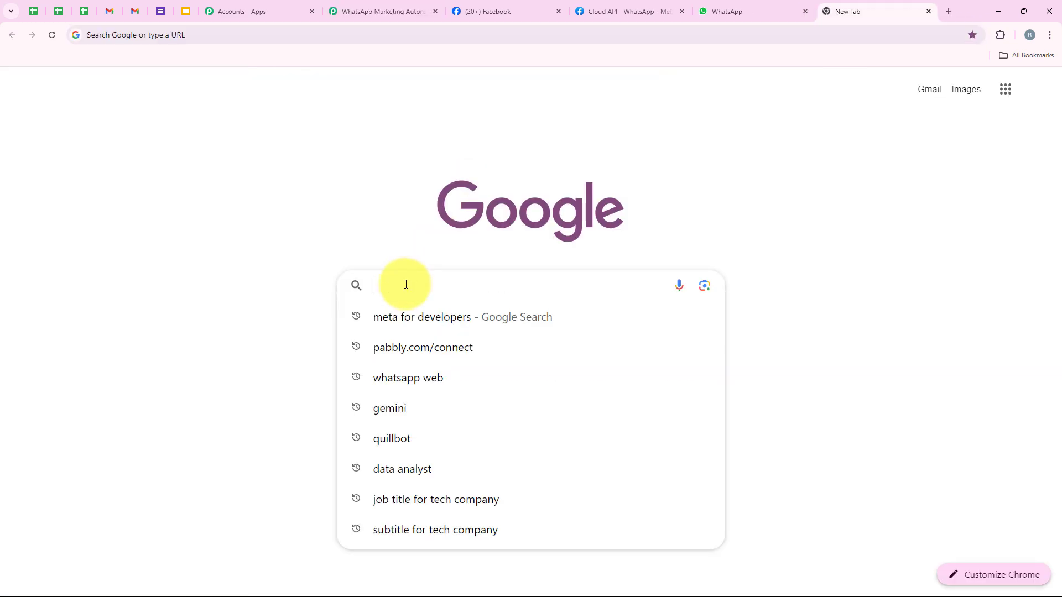
type("Meta")
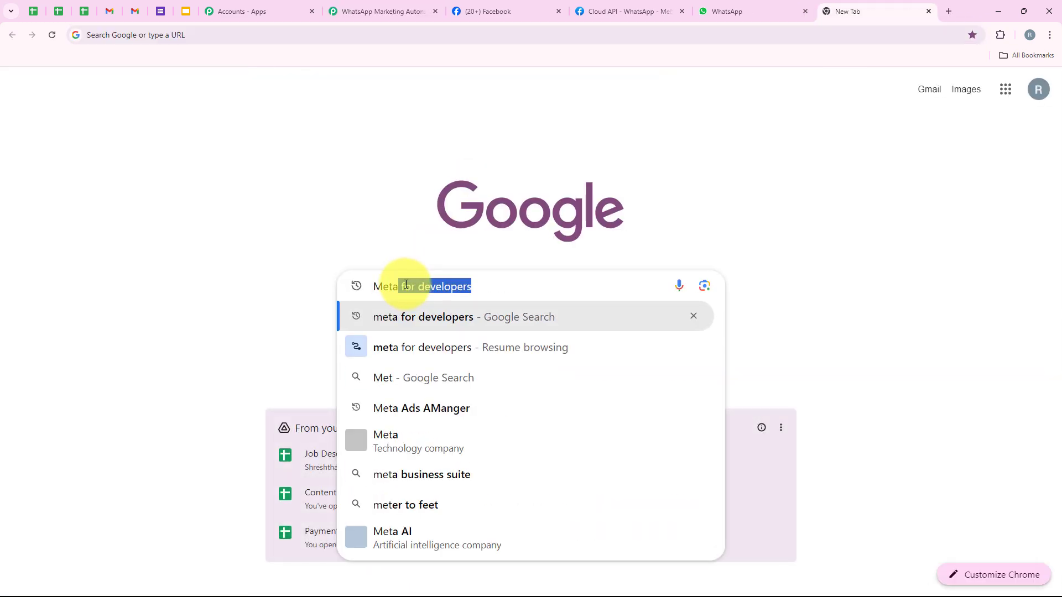
key("Return")
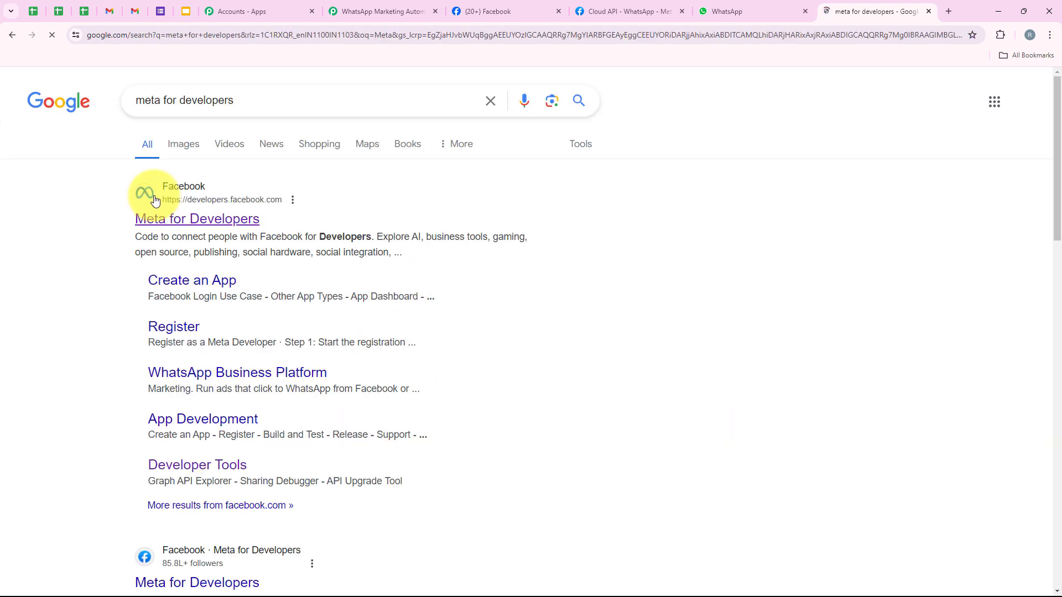
left_click(172, 220)
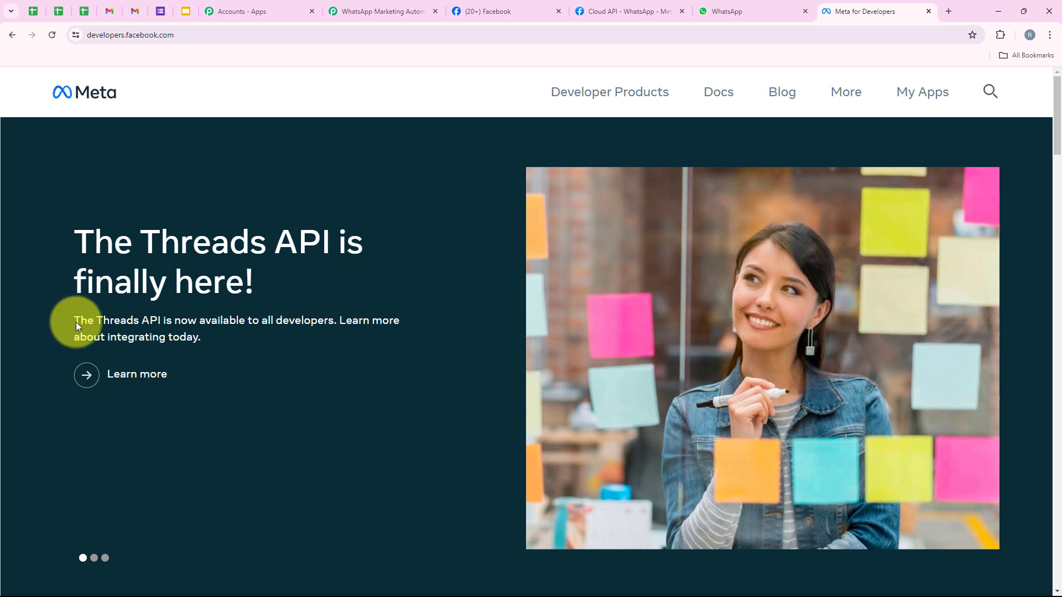
- Go to More > Tools and open the Lead Ads Testing Tool
left_click(852, 104)
left_click(646, 245)
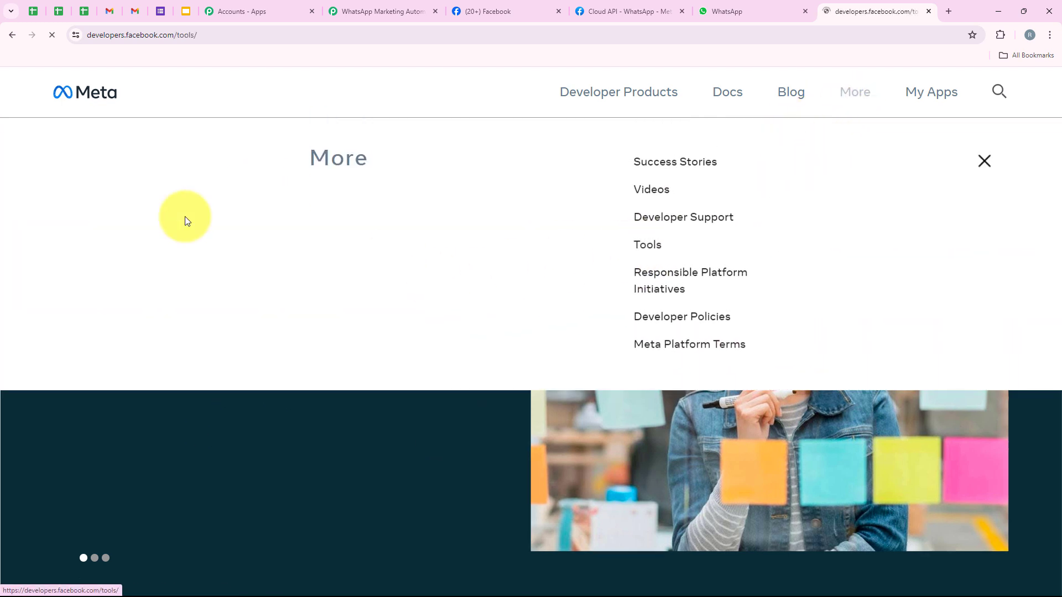
scroll(173, 238, "down", 5)
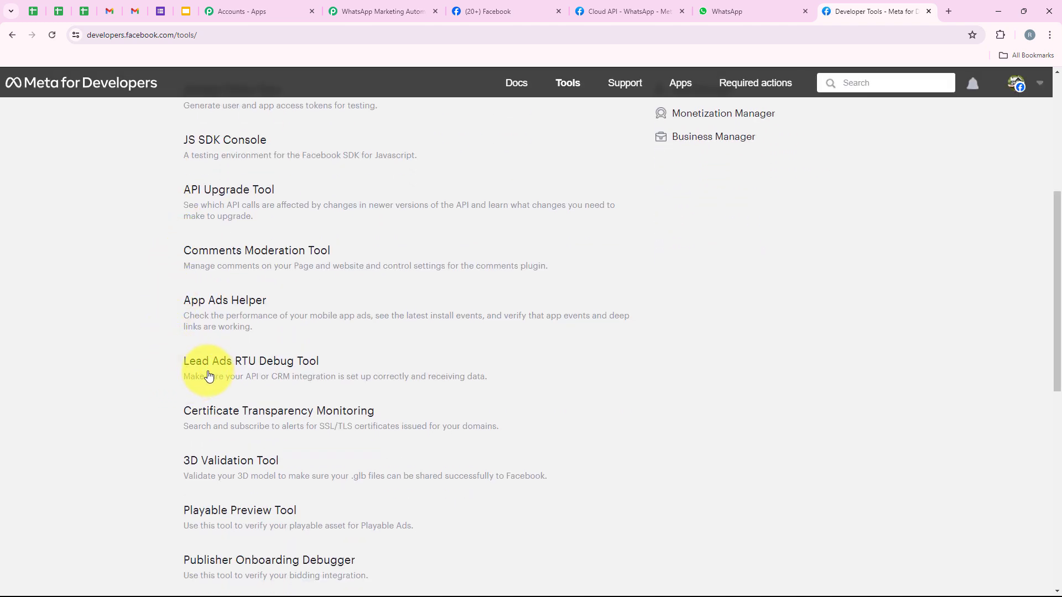
left_click(209, 374)
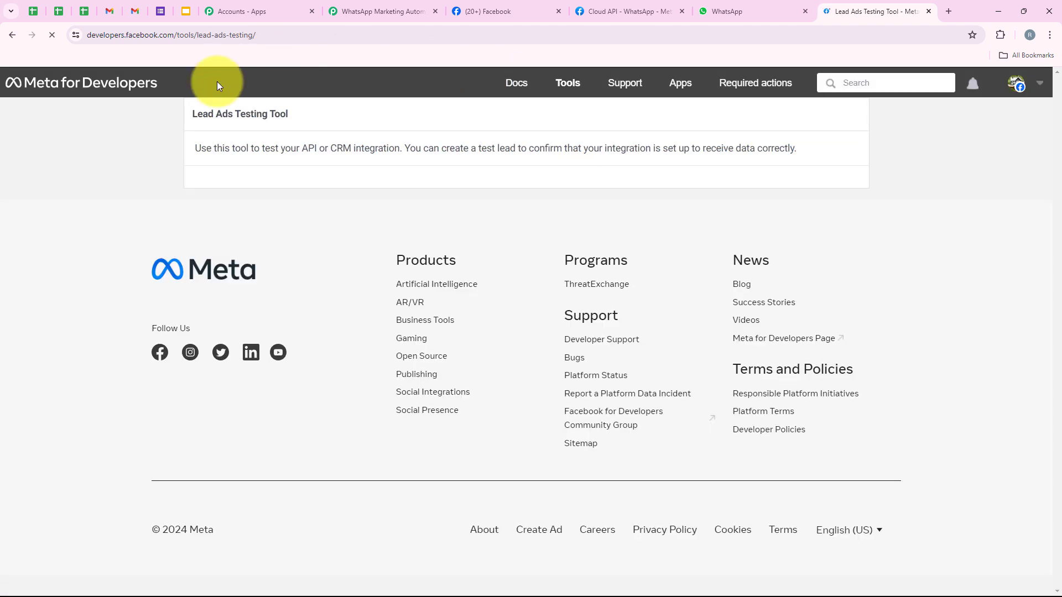
left_click_drag(175, 121, 294, 118)
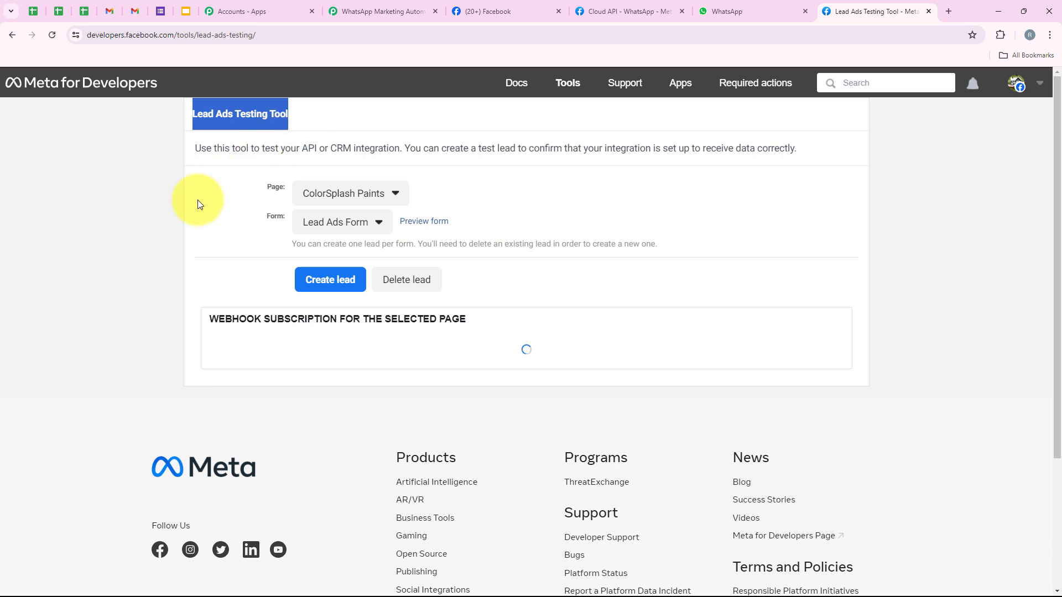
left_click(171, 230)
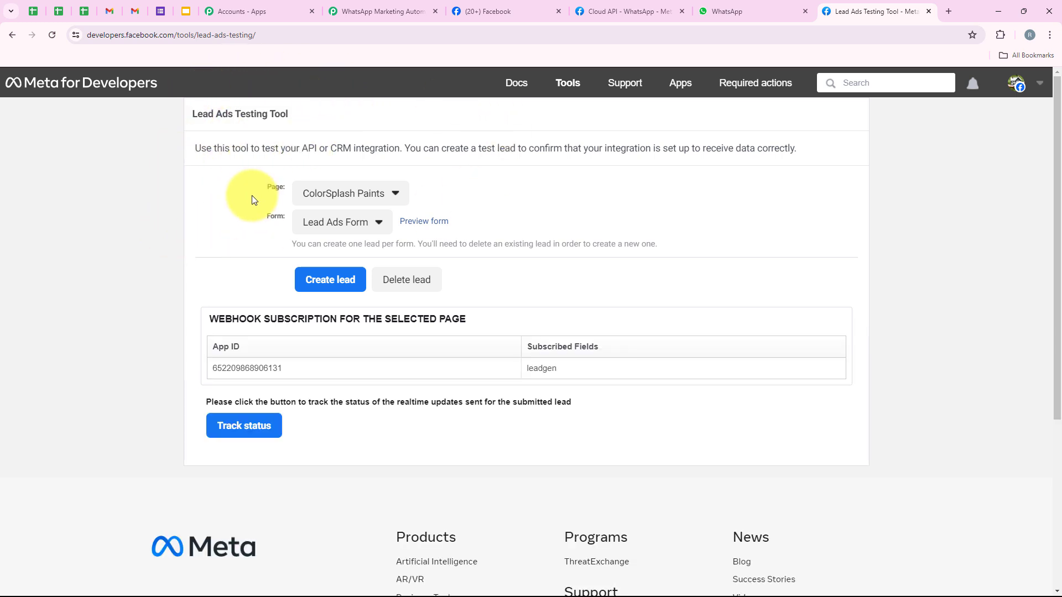
- Select ColorSplash Paints as the Page and Lead Ads Form as the Form
left_click_drag(251, 195, 288, 193)
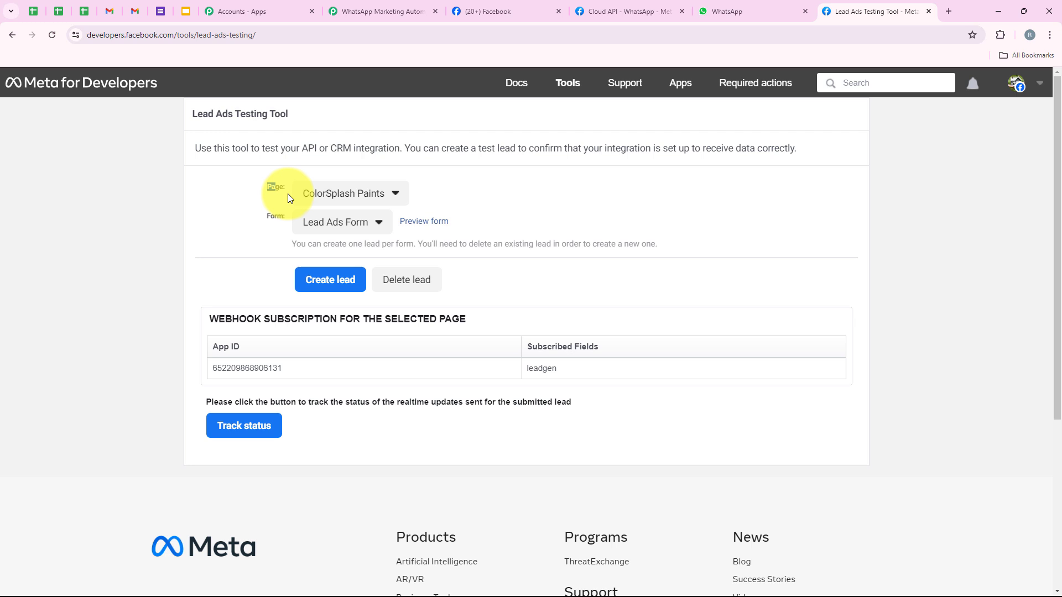
left_click(248, 249)
left_click(346, 192)
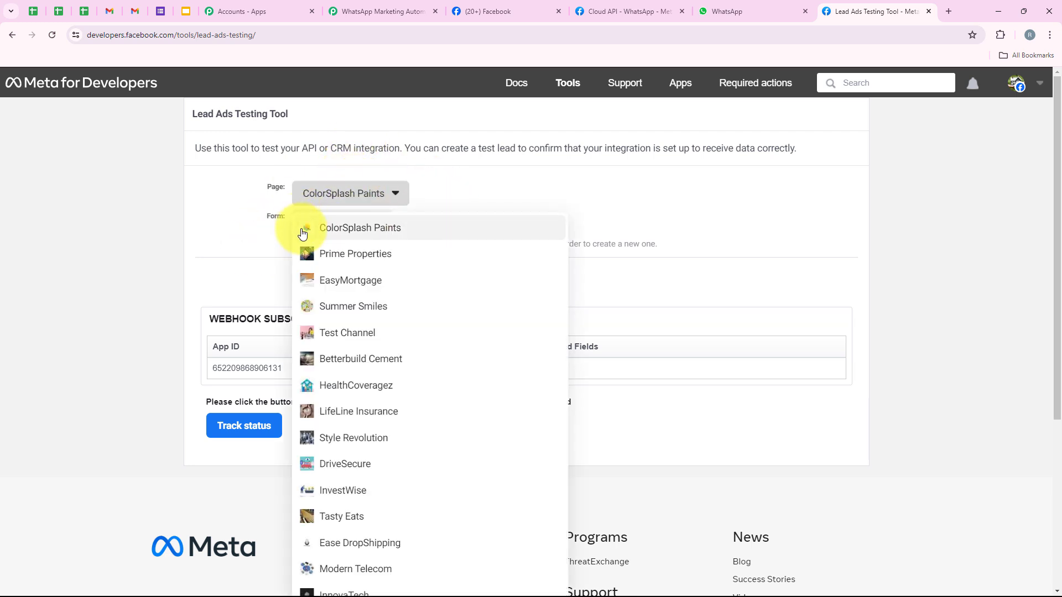
left_click(415, 227)
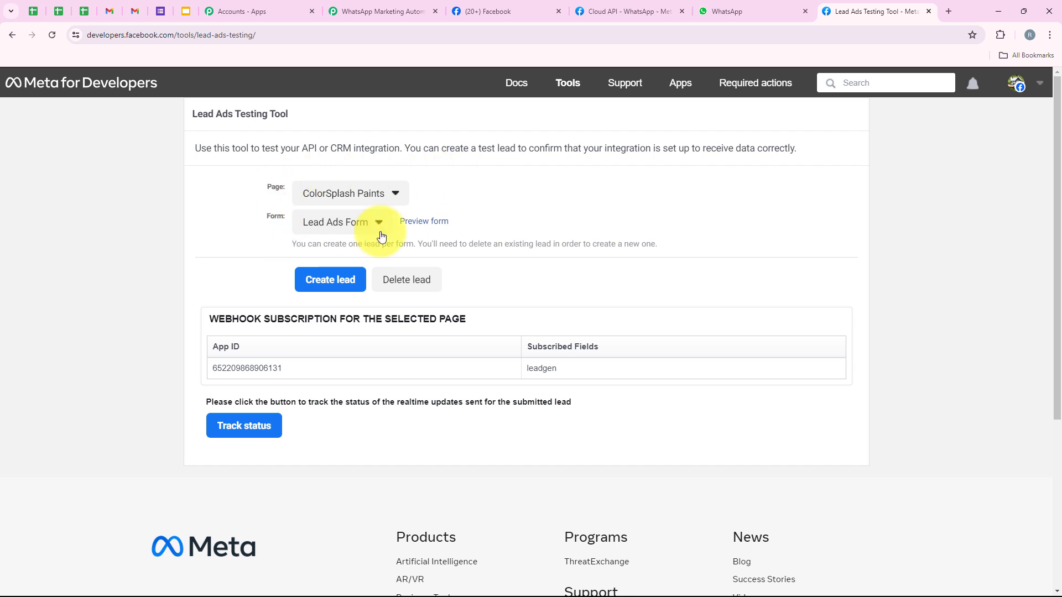
left_click(319, 223)
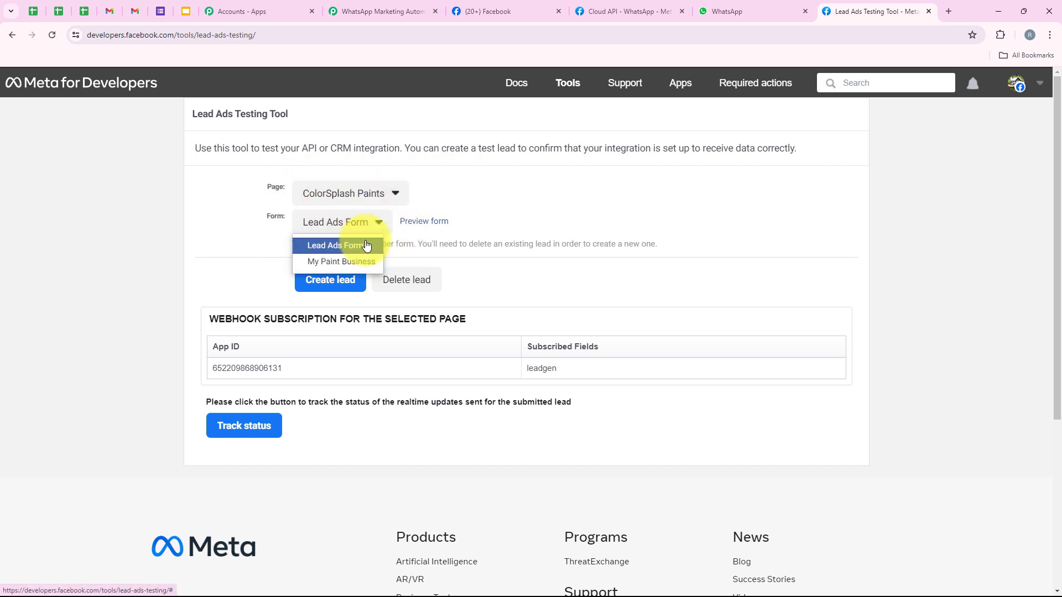
left_click(310, 241)
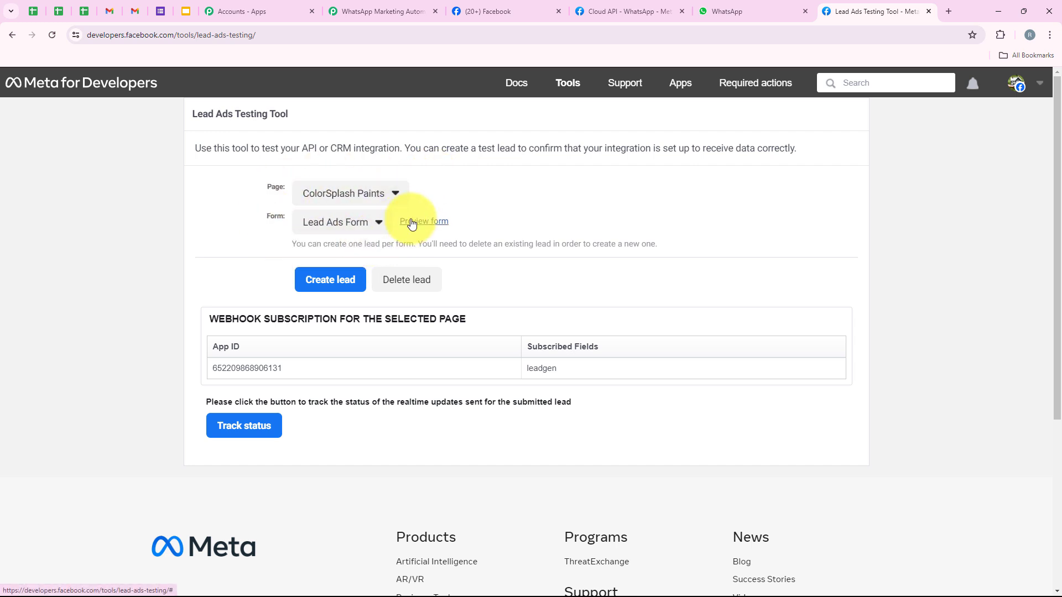
- Preview the lead form and answer Exterior Painting Revamp and As soon as possible
left_click(411, 223)
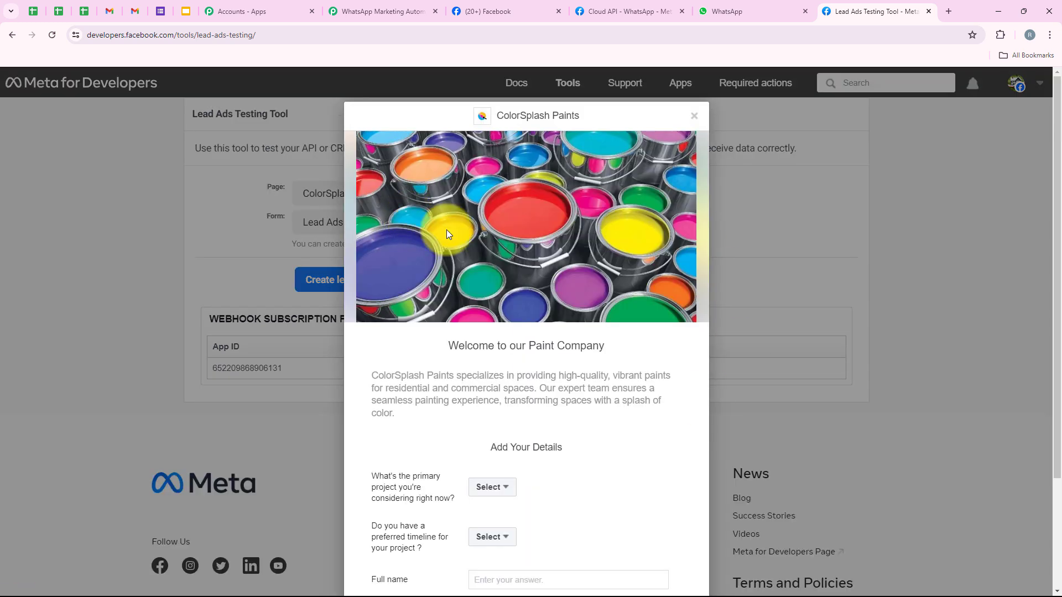
scroll(480, 221, "down", 3)
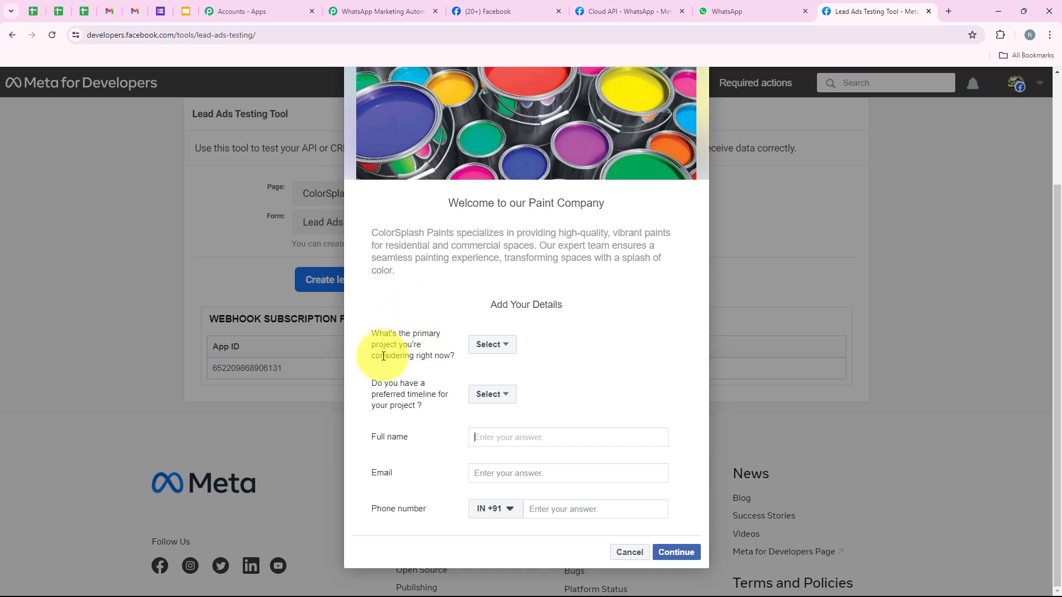
left_click(489, 344)
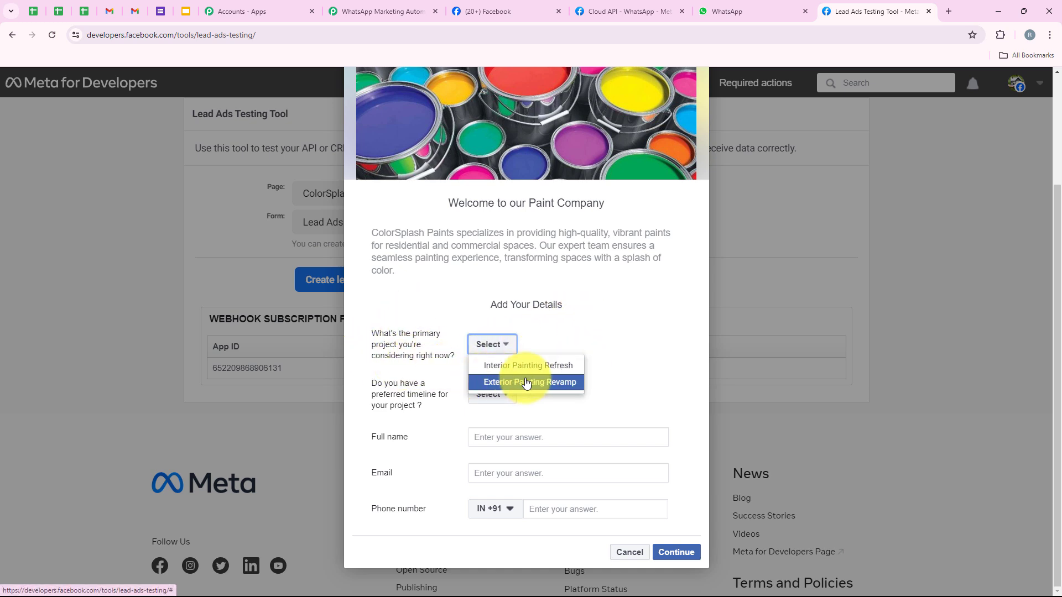
left_click(497, 382)
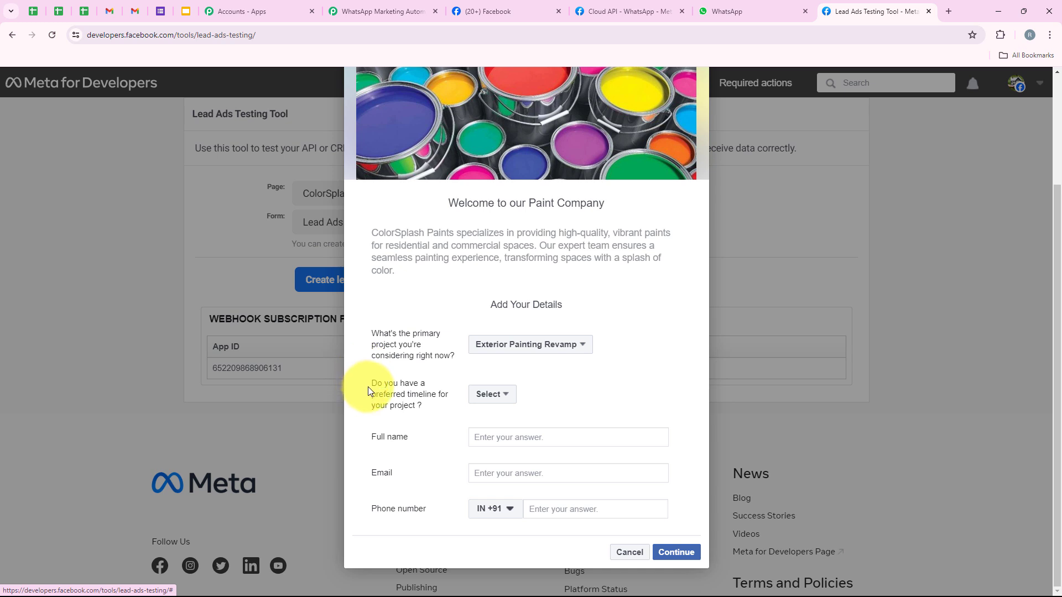
left_click_drag(370, 384, 433, 383)
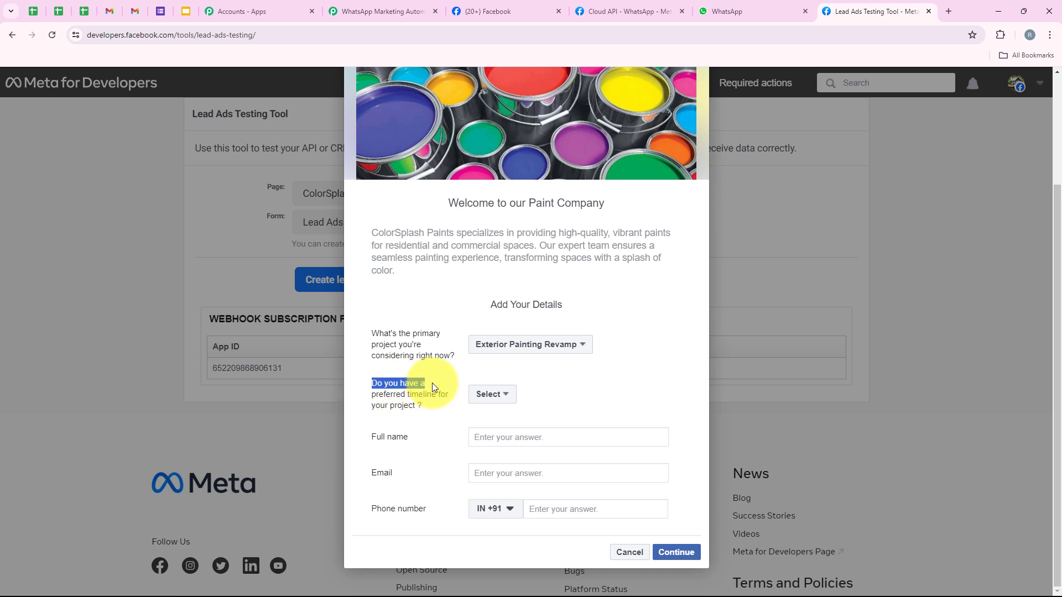
left_click(506, 396)
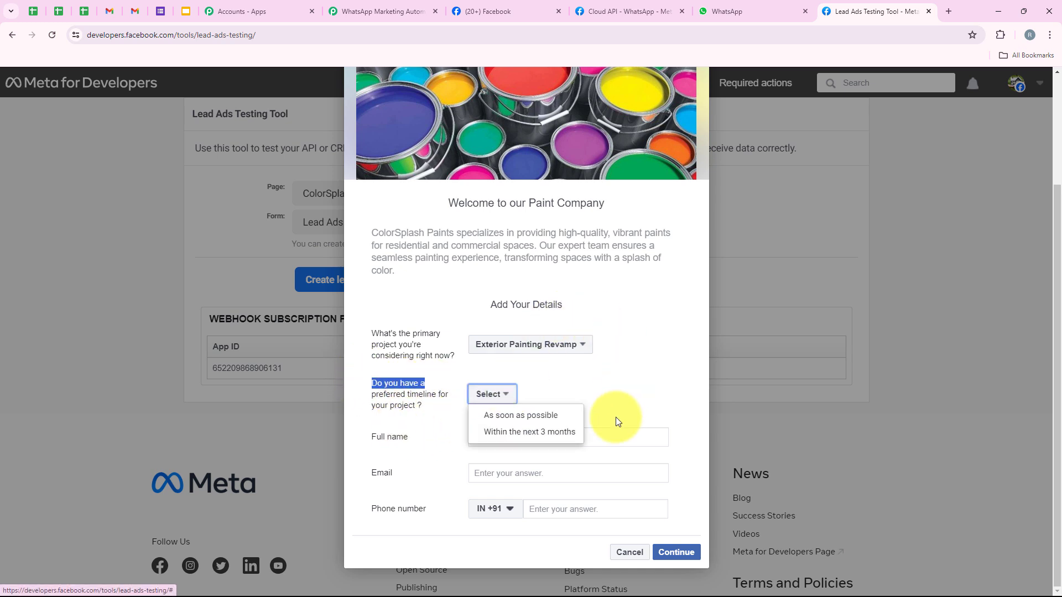
left_click(493, 420)
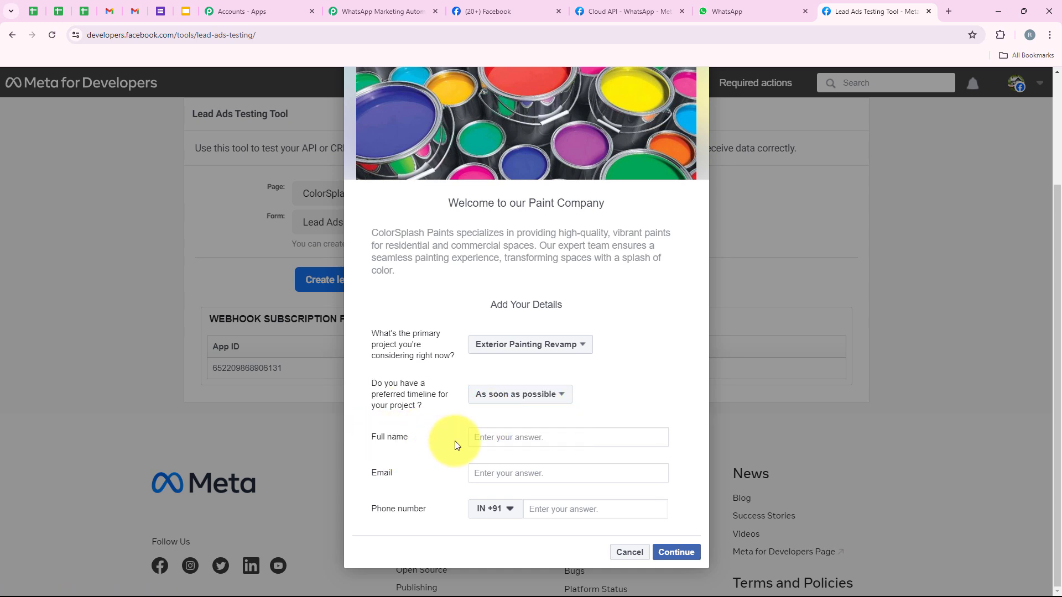
- Fill in the test lead's full name, e-mail and phone, then submit it
left_click(508, 441)
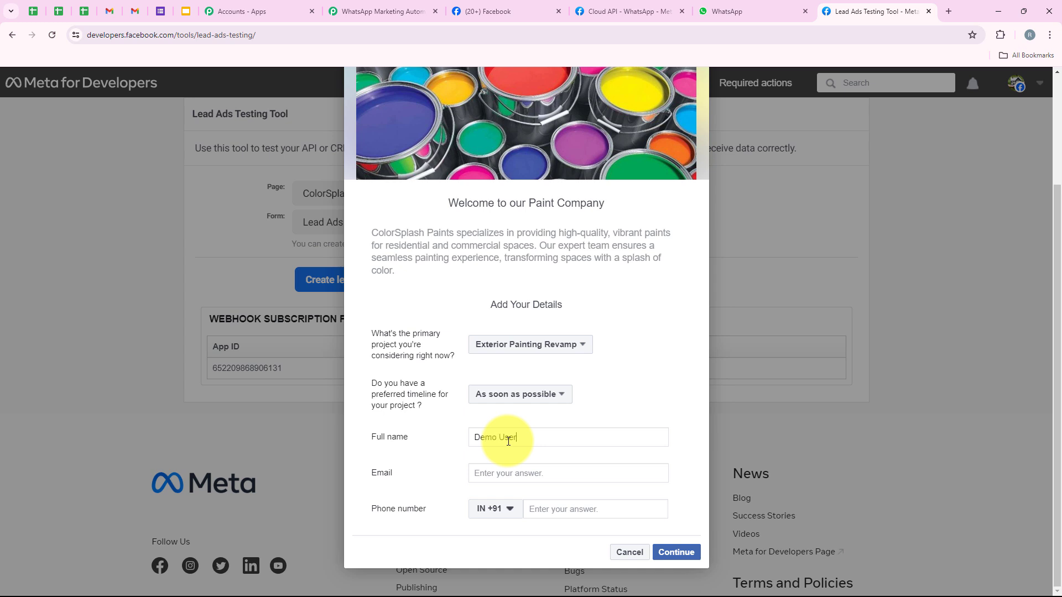
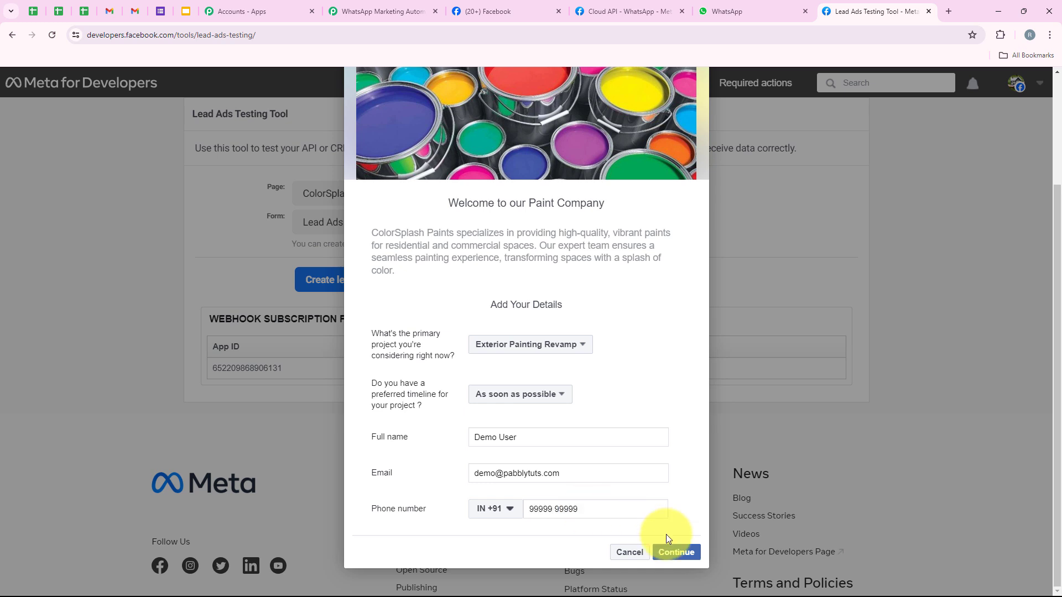
left_click(684, 554)
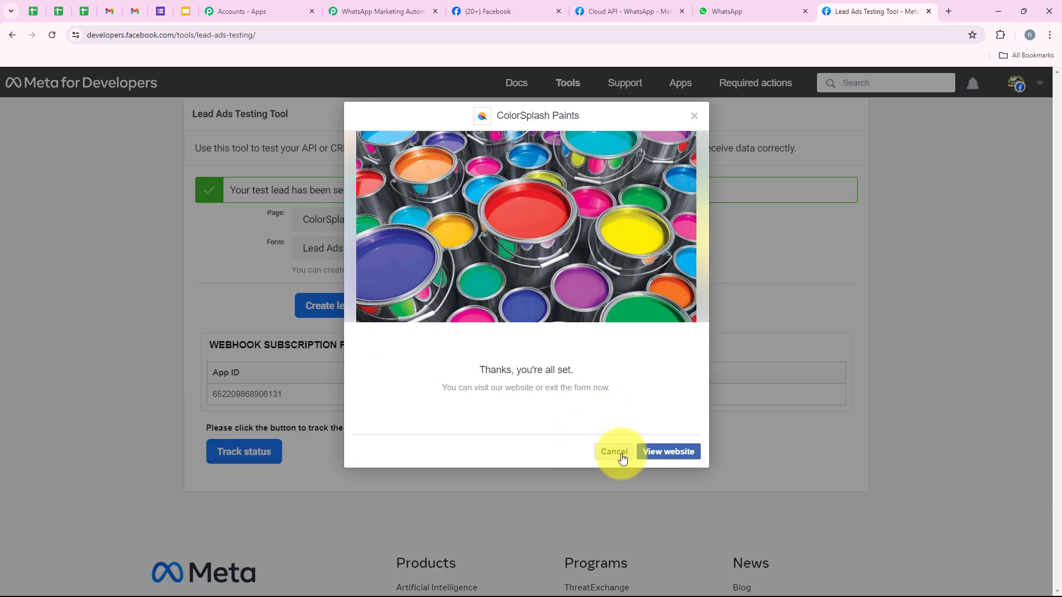
left_click(614, 452)
left_click_drag(228, 191, 310, 186)
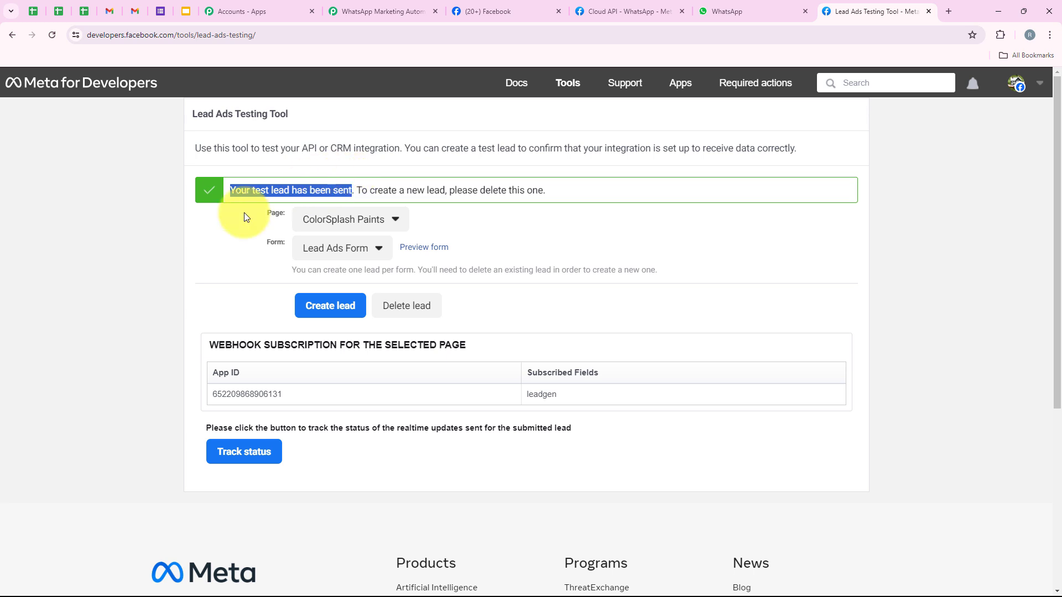
left_click(181, 235)
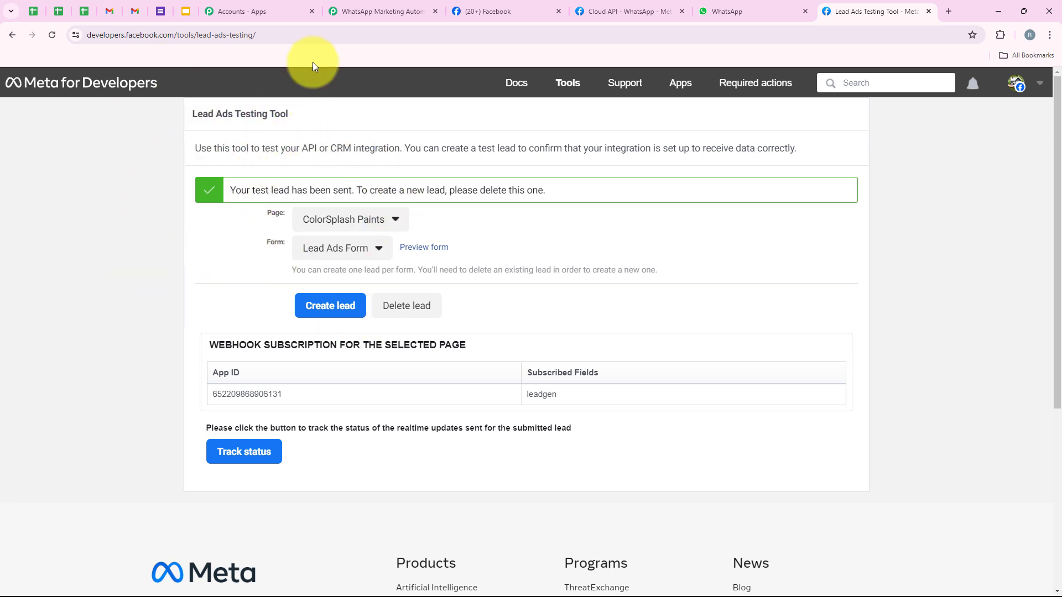
- Back in the Pabbly workflow, refresh the Facebook Lead Ads trigger fields
left_click(346, 11)
scroll(476, 250, "down", 2)
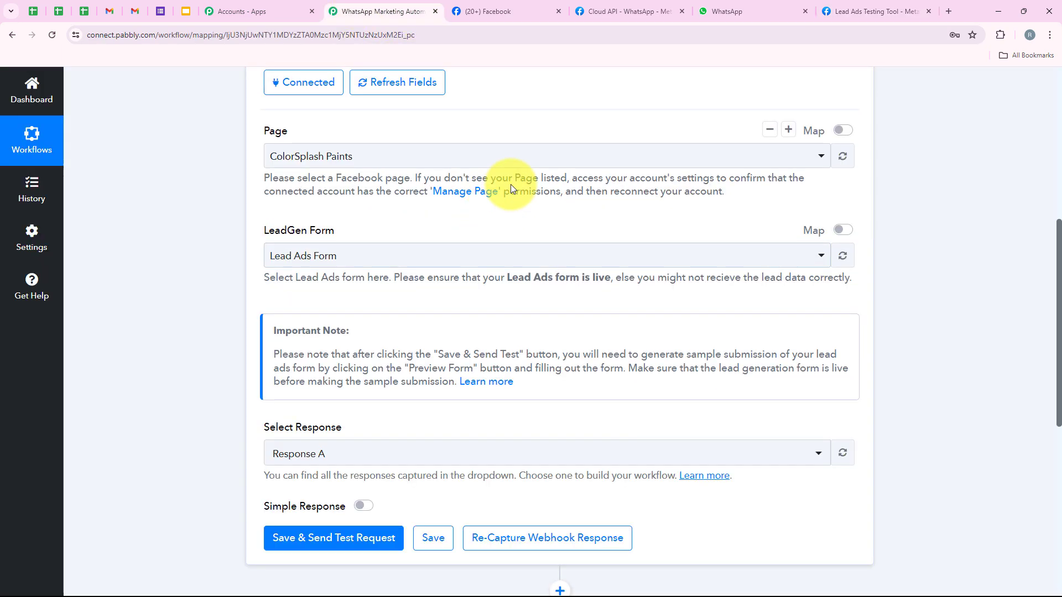
scroll(510, 188, "down", 2)
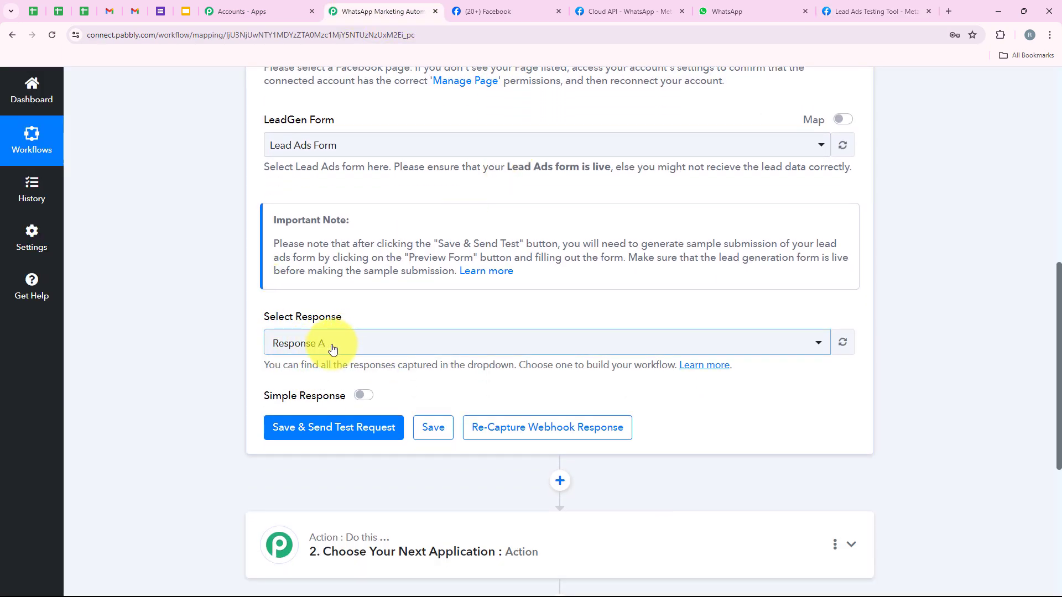
scroll(348, 332, "up", 6)
left_click(399, 303)
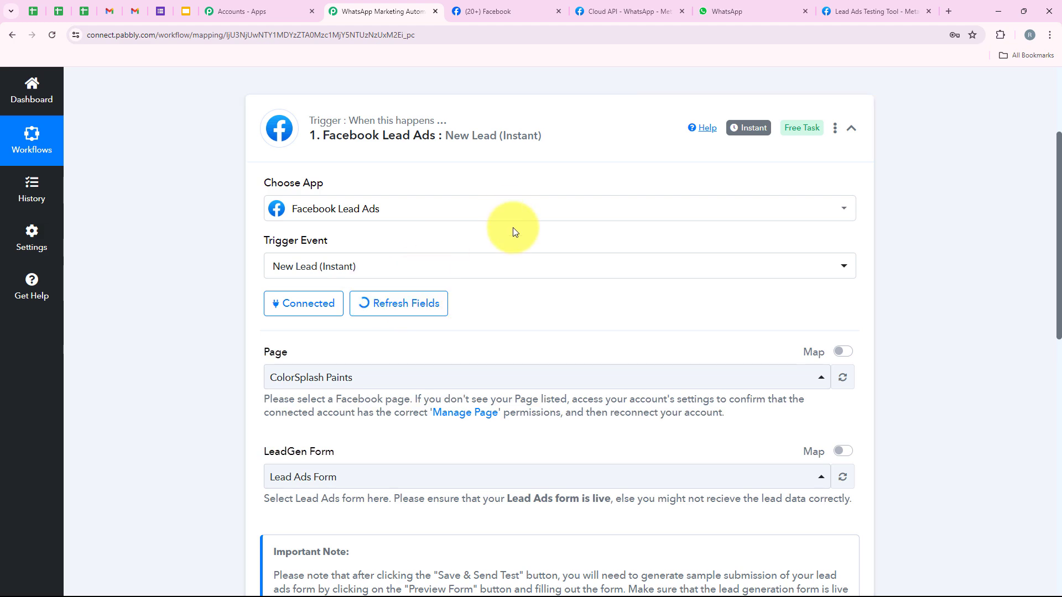
scroll(513, 238, "down", 7)
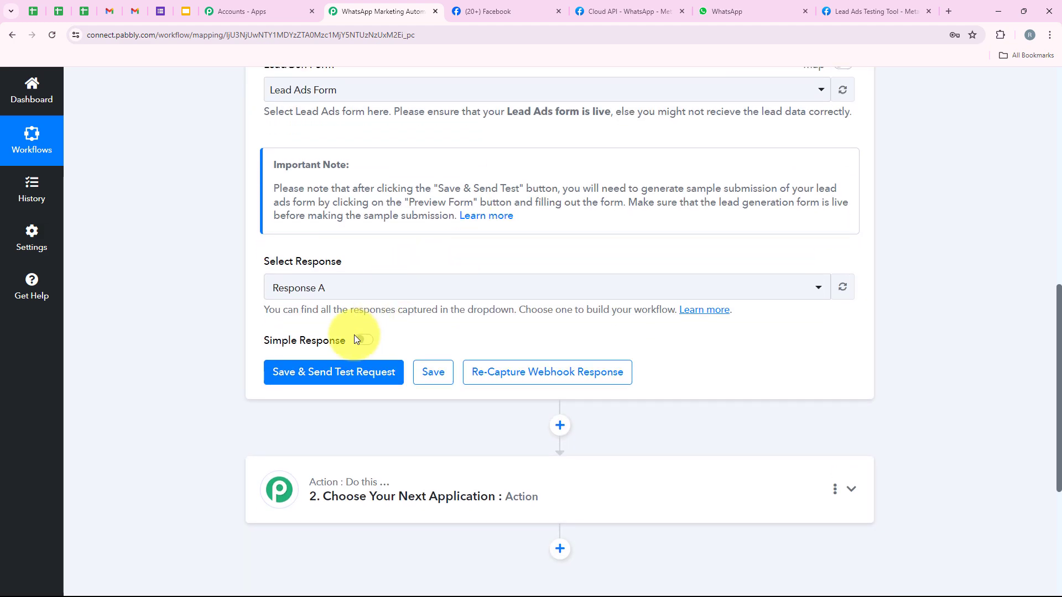
scroll(387, 332, "down", 2)
- Expand Response Received and review the project, timeline, name, e-mail and phone values
left_click(356, 357)
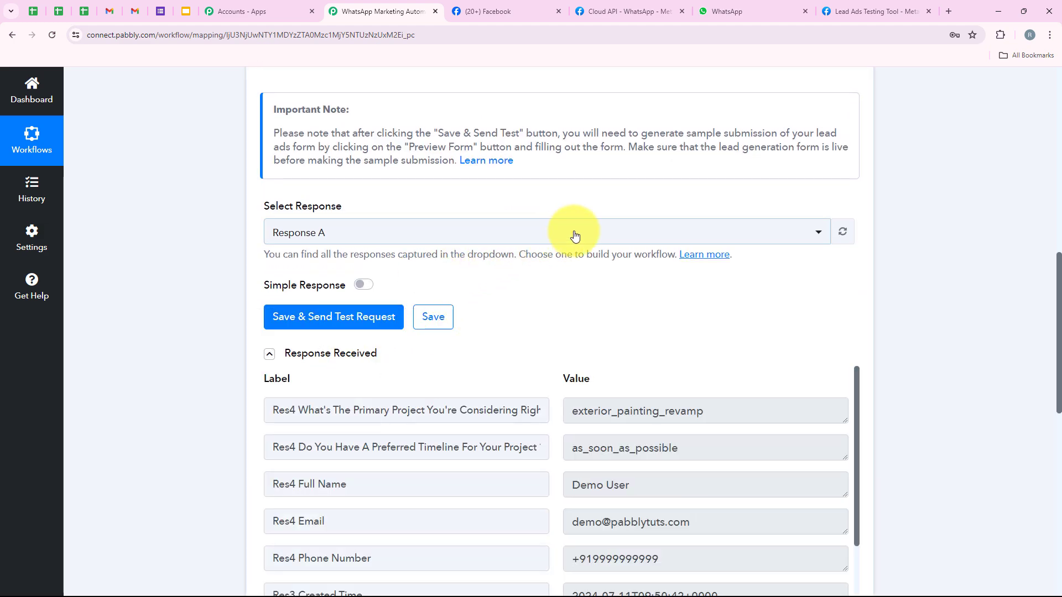
scroll(575, 235, "down", 4)
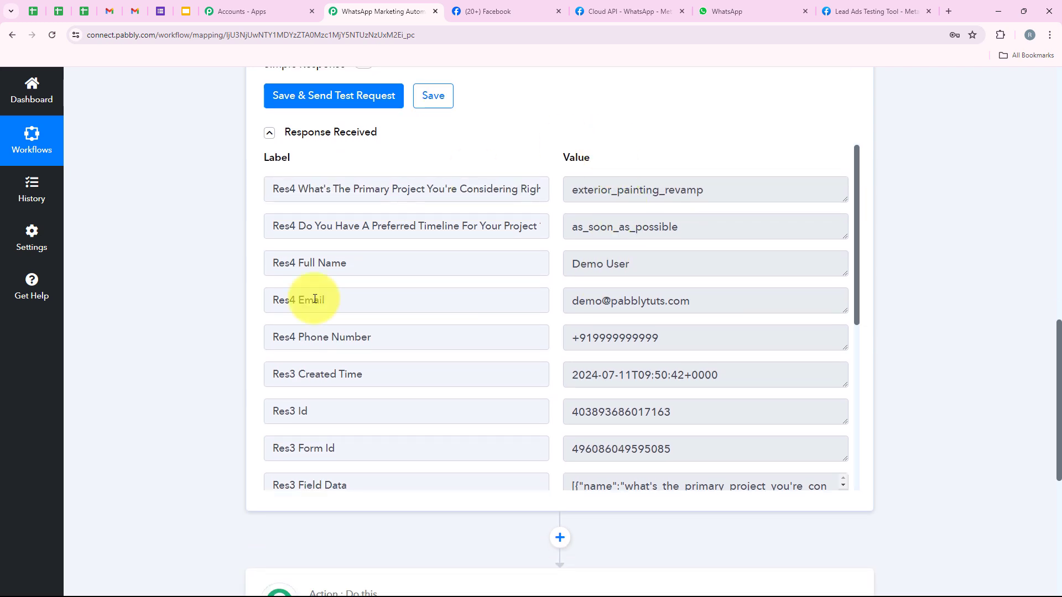
left_click_drag(729, 186, 552, 202)
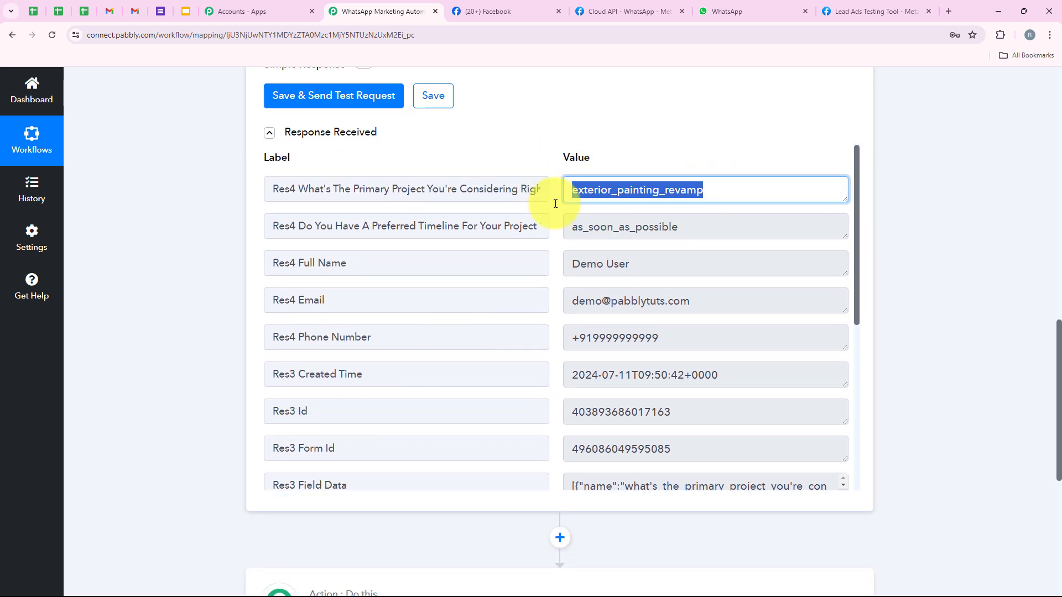
left_click_drag(691, 228, 550, 258)
left_click_drag(656, 267, 486, 259)
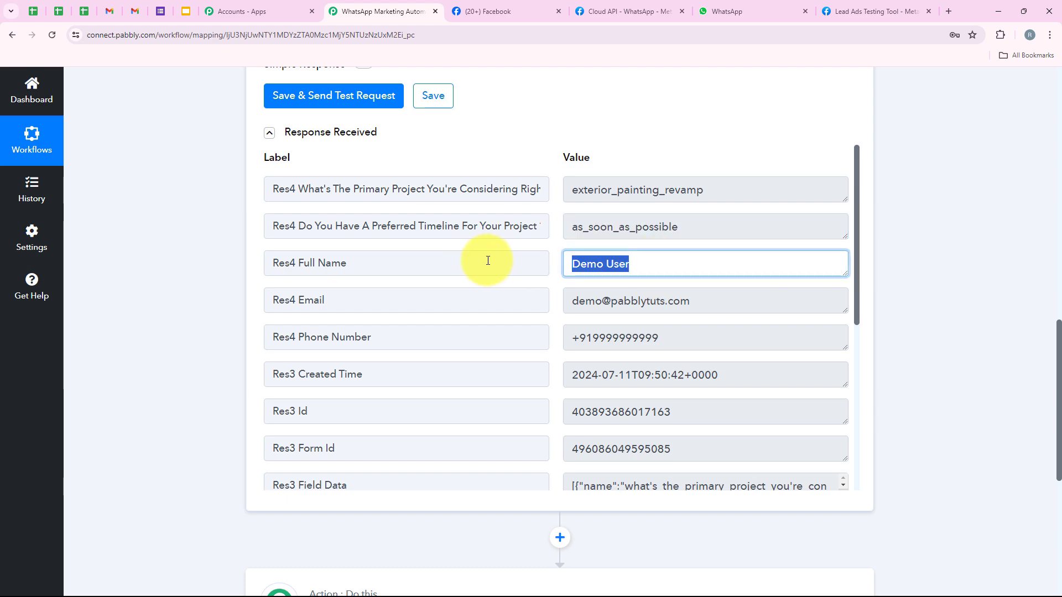
left_click_drag(749, 299, 390, 300)
left_click_drag(697, 344, 293, 356)
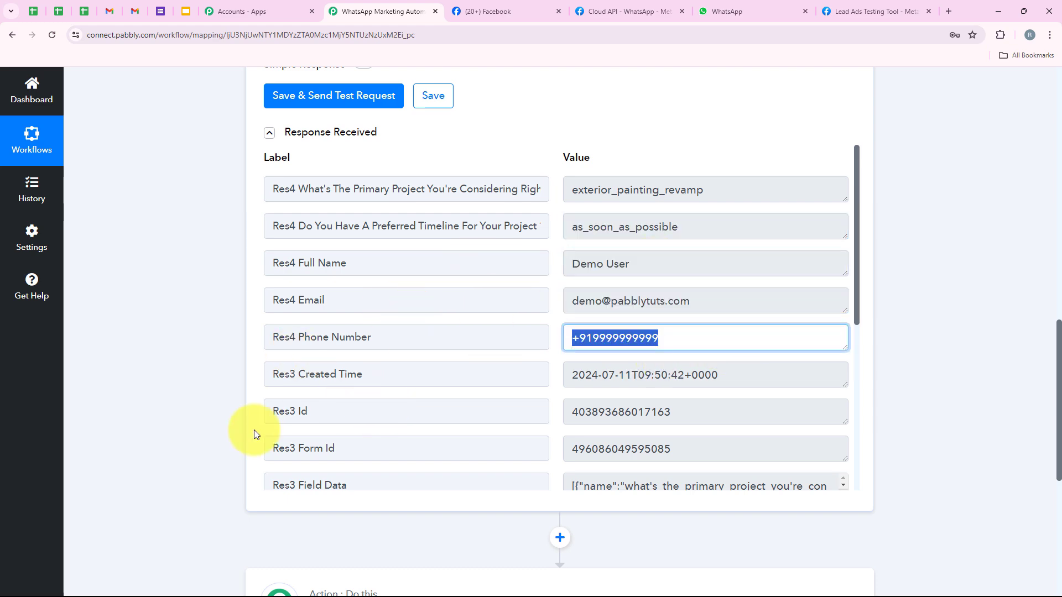
scroll(551, 403, "down", 2)
middle_click(119, 358)
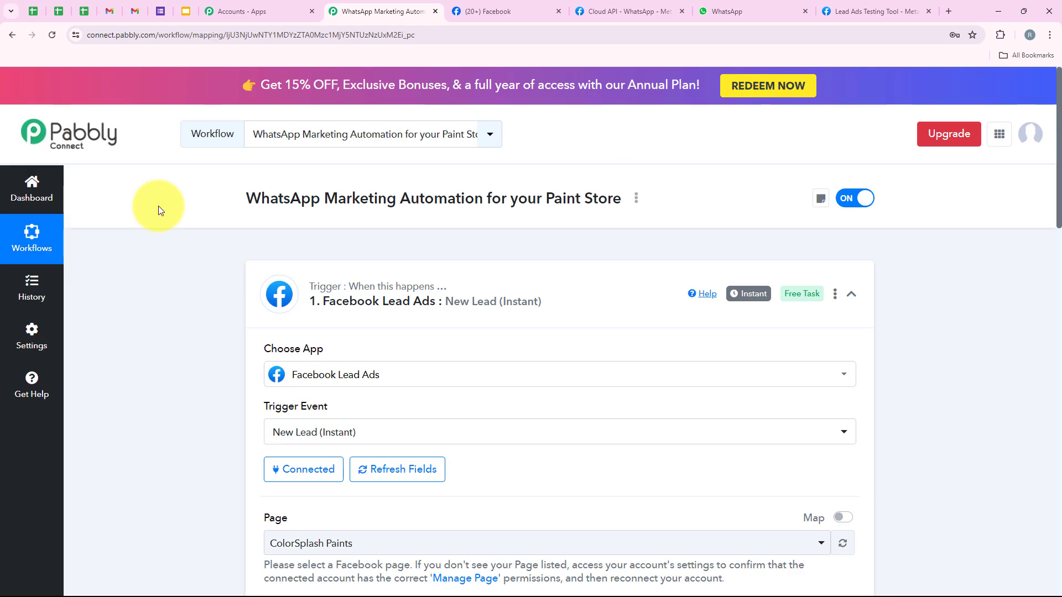
- Collapse the Facebook Lead Ads trigger and choose WhatsApp Cloud API as the second step's app
left_click(532, 305)
left_click(410, 297)
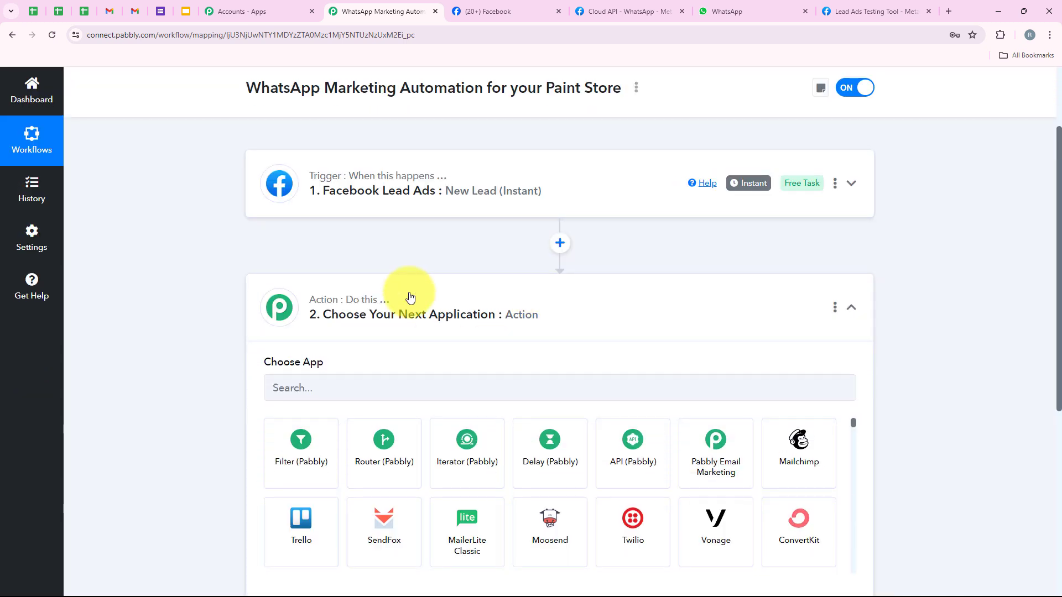
left_click(408, 303)
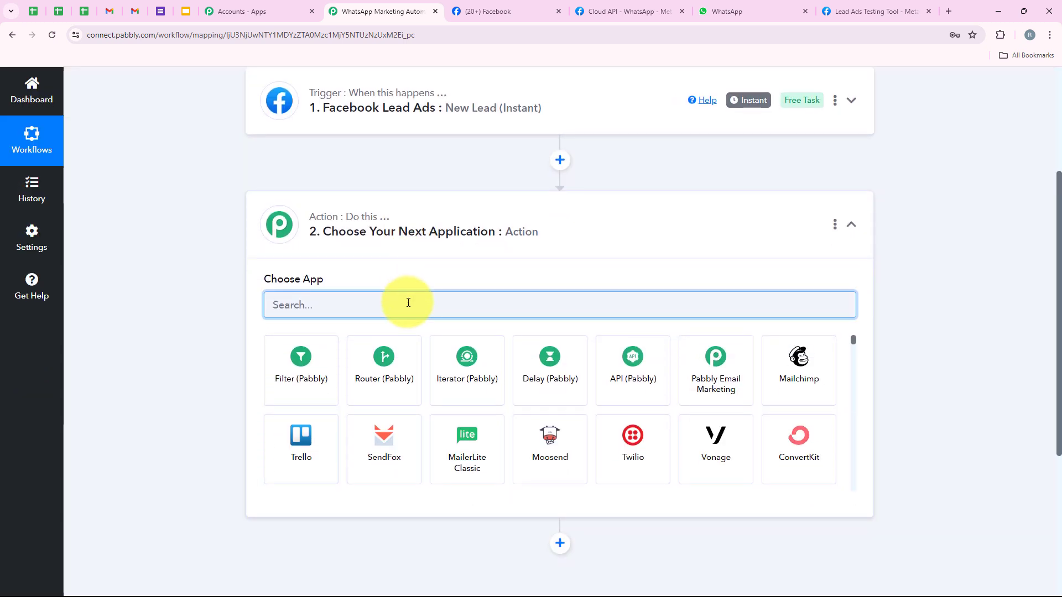
type("WhatsC")
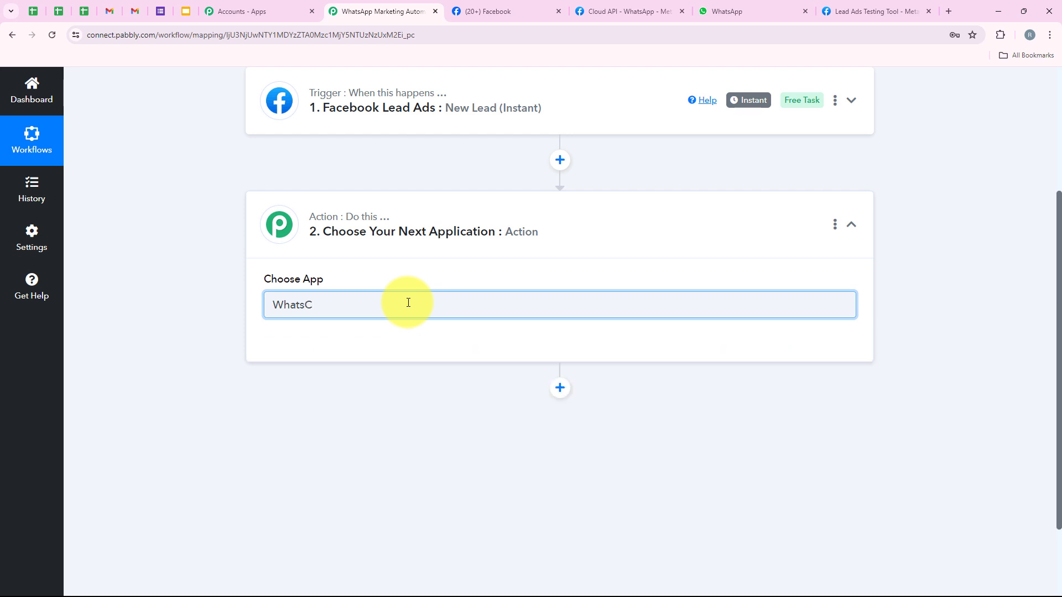
key("BackSpace")
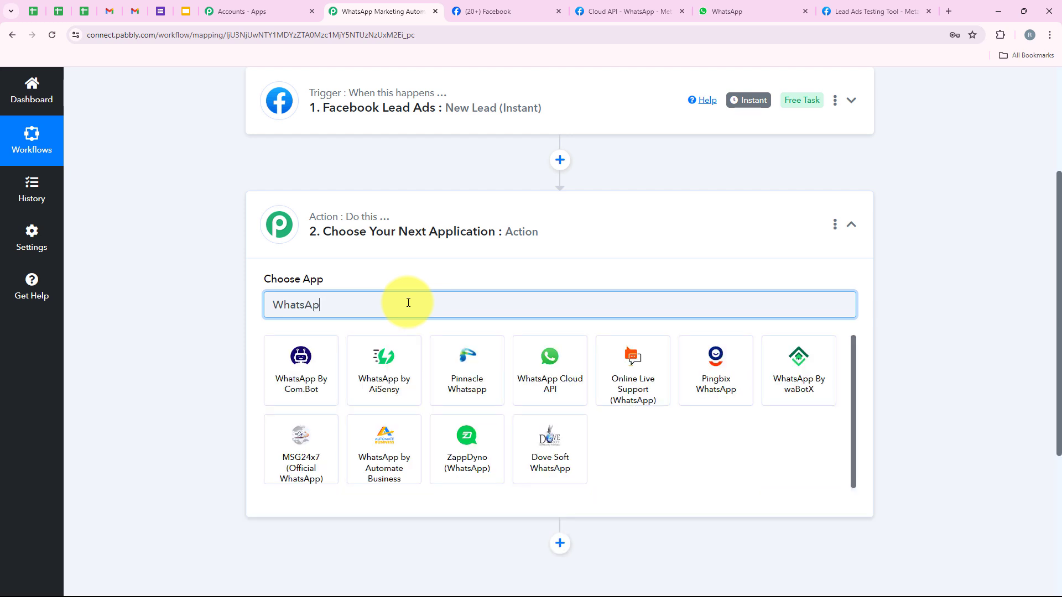
type("App Cloud")
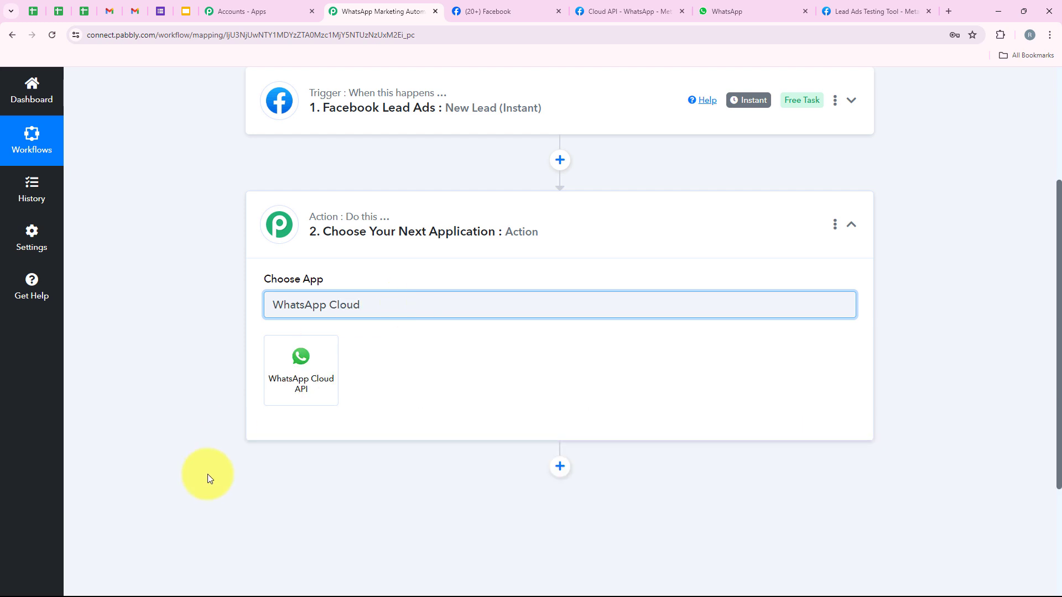
left_click(273, 397)
- Set the action event to Send Template Message
left_click_drag(260, 347, 331, 332)
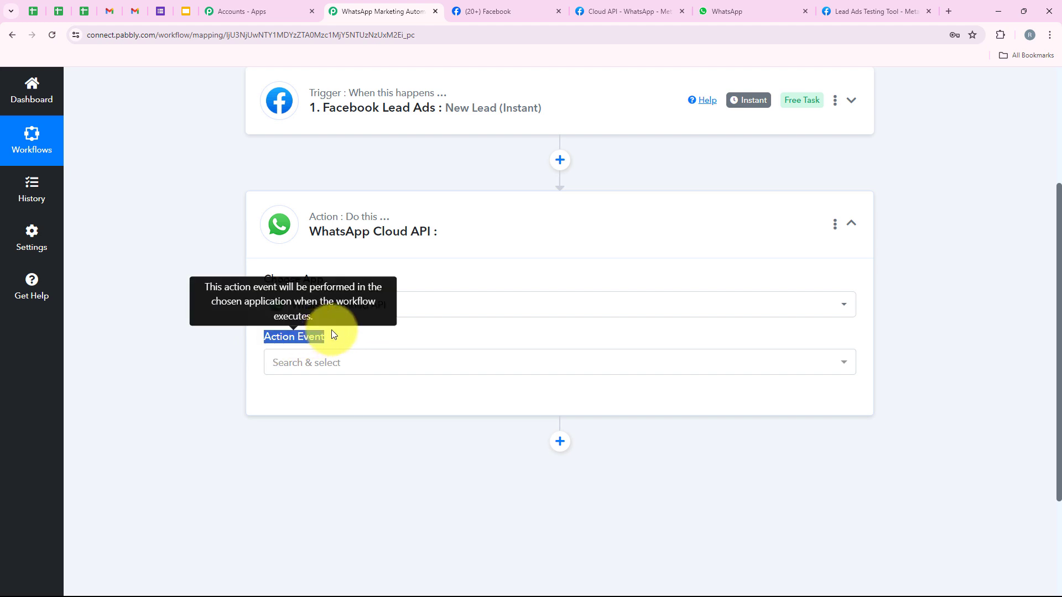
left_click(338, 357)
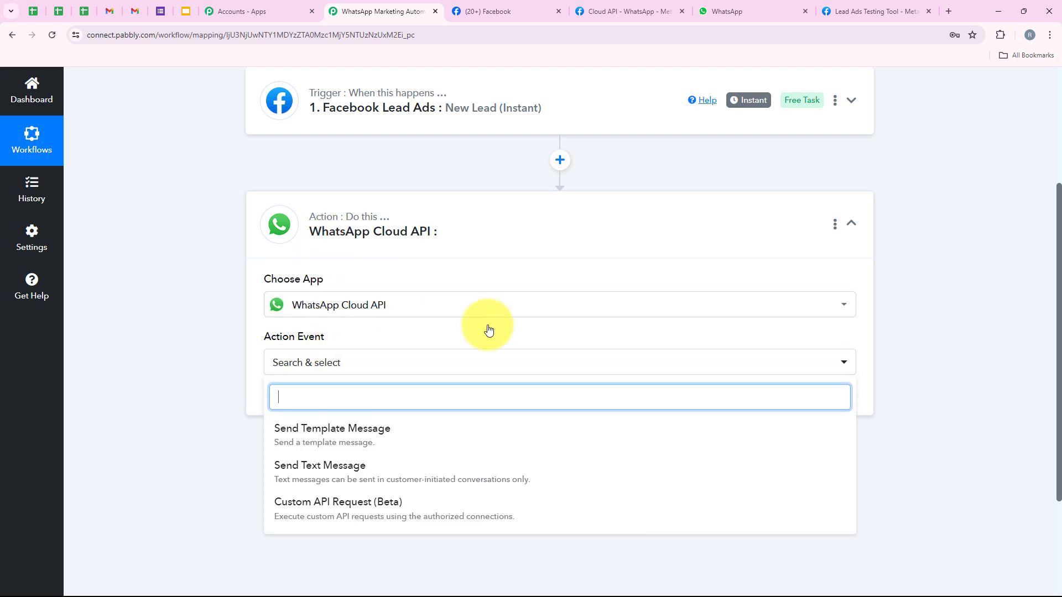
left_click(303, 433)
- Start a new WhatsApp Cloud API #63 connection and review its Token, Phone Number ID and Business Account ID fields
left_click(304, 409)
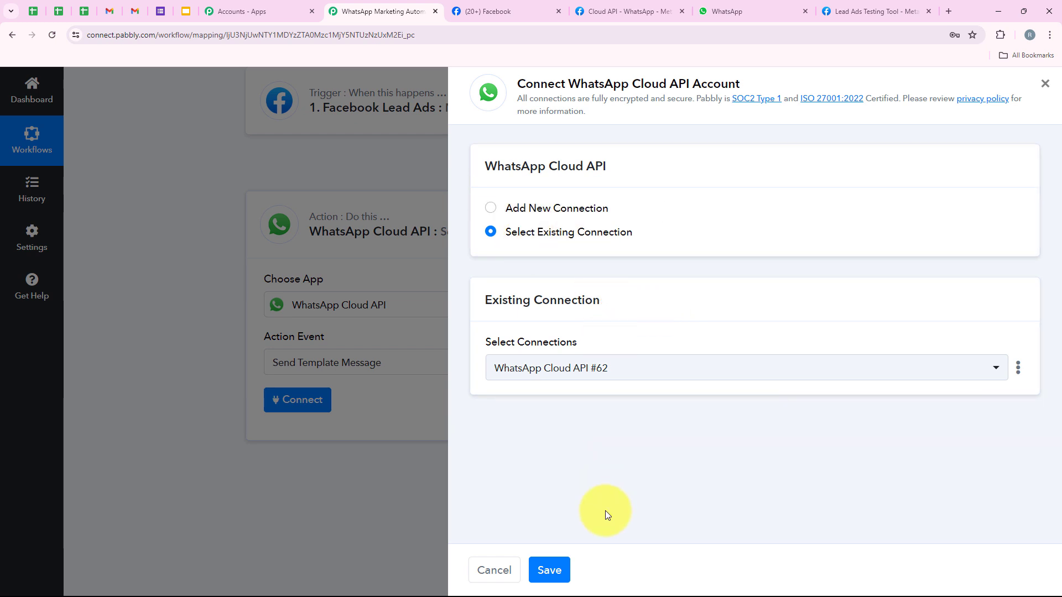
left_click(595, 209)
scroll(625, 381, "down", 3)
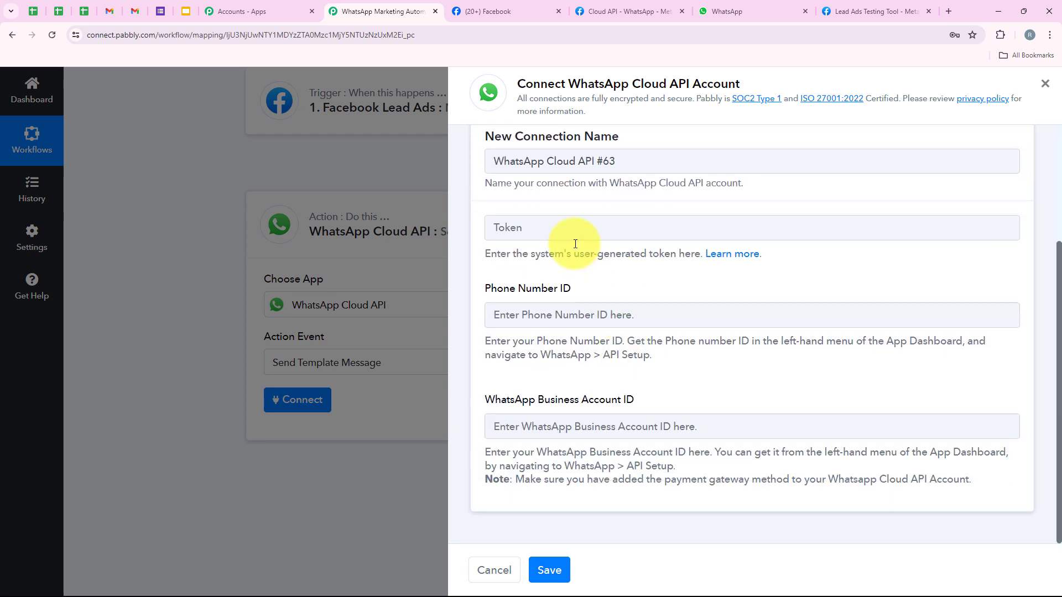
left_click_drag(480, 289, 591, 288)
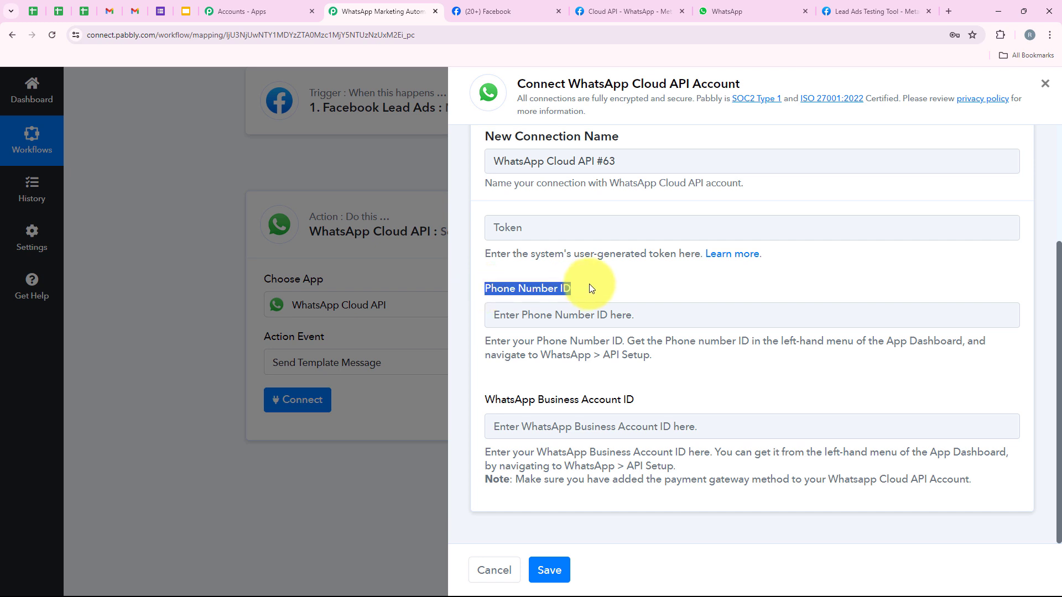
left_click_drag(480, 397, 666, 403)
left_click(673, 396)
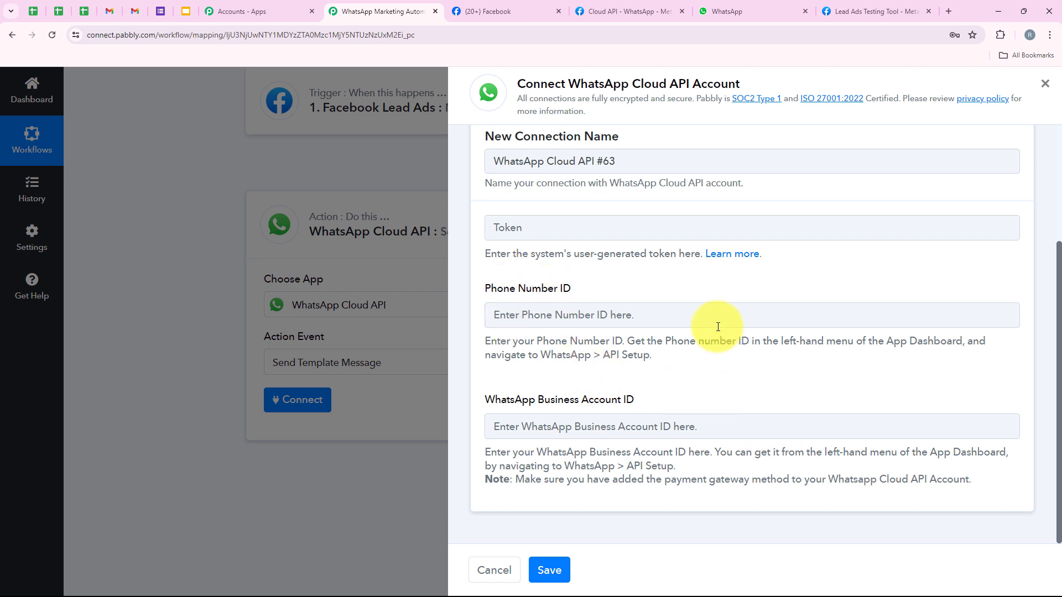
left_click_drag(487, 230, 699, 259)
left_click(695, 282)
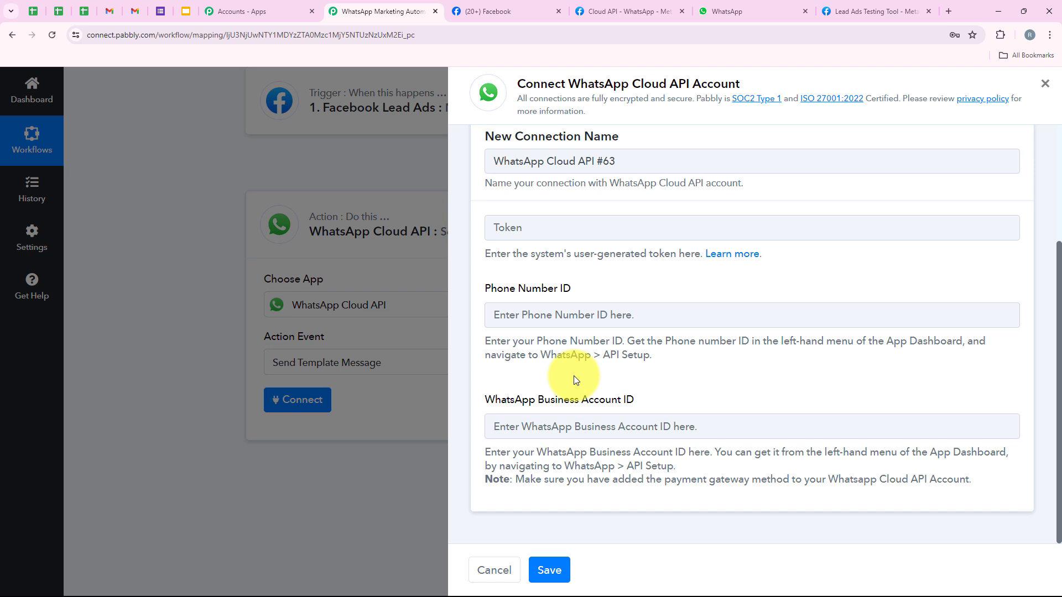
- Open the Pabbly Forum token help thread, browse its setup videos, then return to the connection form
left_click(747, 261)
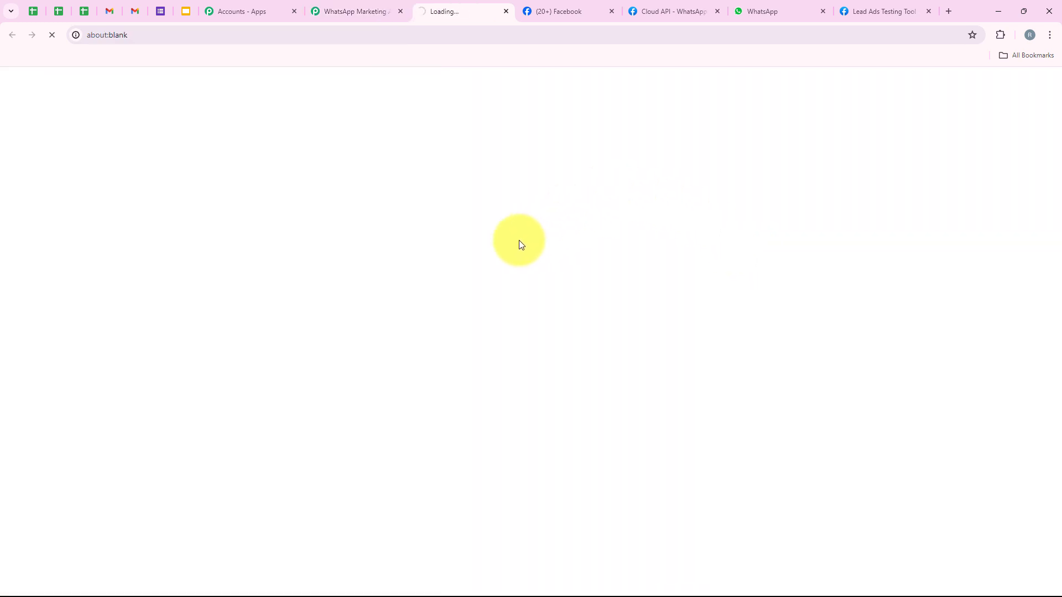
scroll(361, 267, "down", 5)
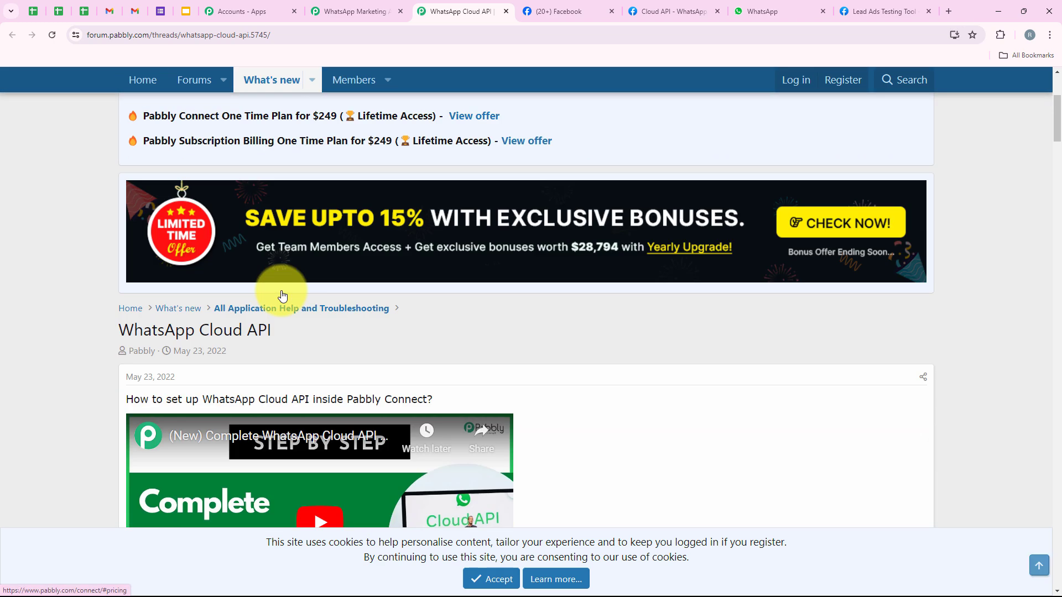
scroll(282, 296, "down", 4)
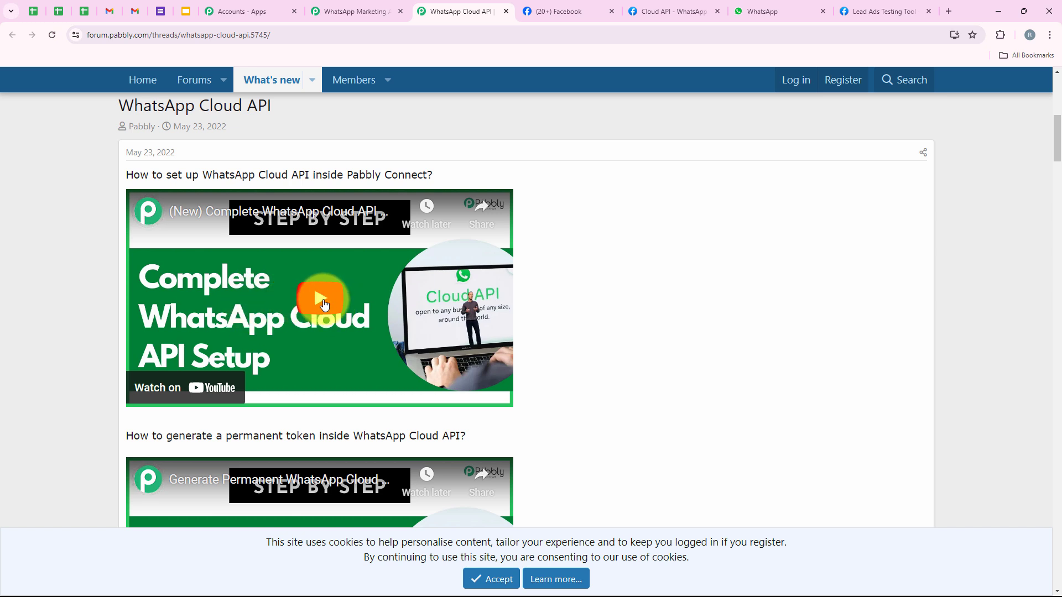
left_click(357, 6)
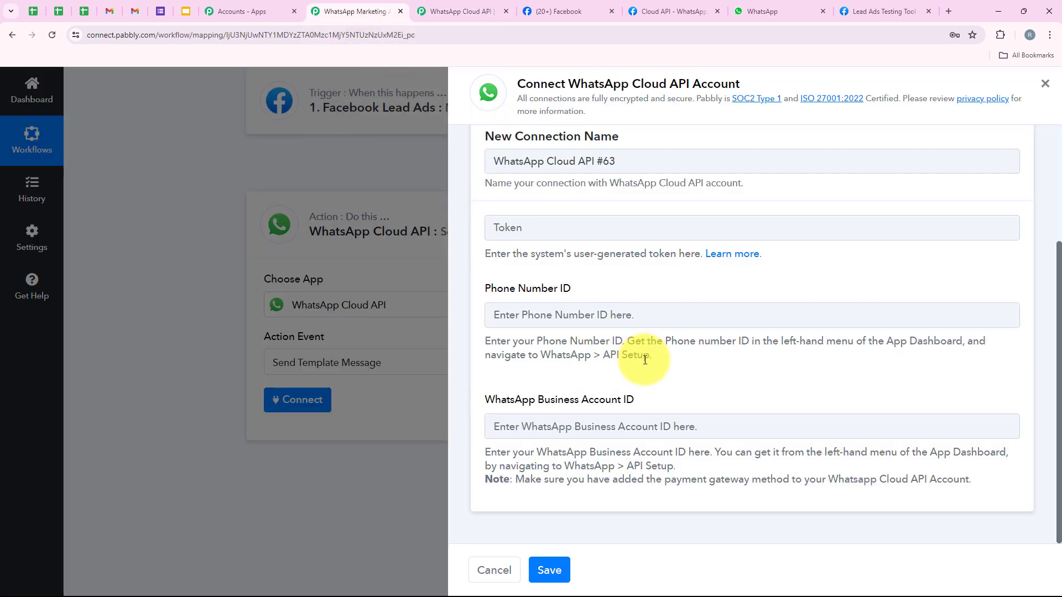
- On Meta's API Setup page, point out the temporary access token, phone number ID and 22-hour expiry
left_click(643, 6)
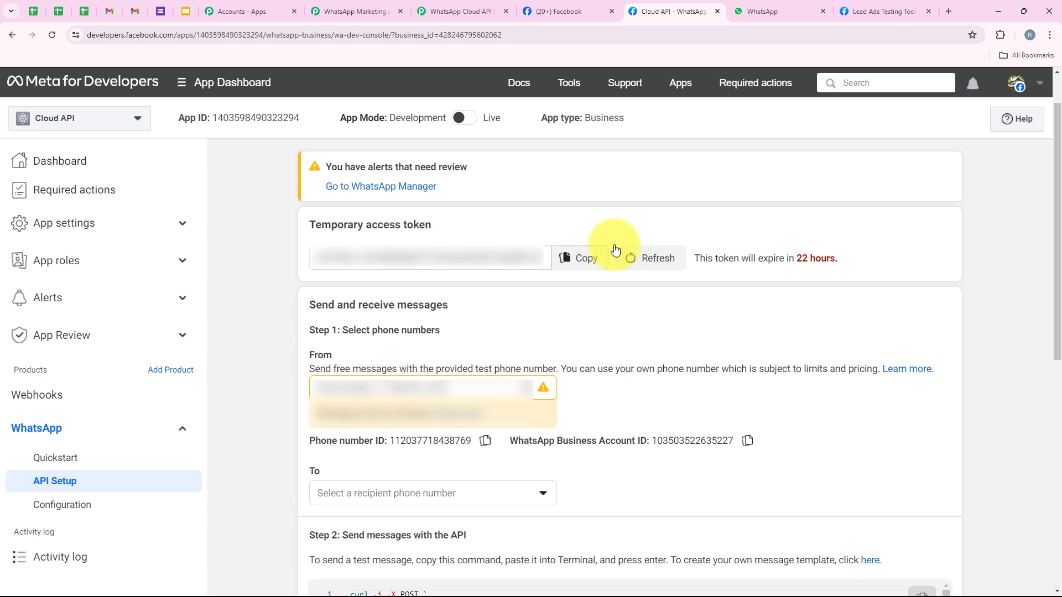
left_click_drag(307, 228, 434, 225)
left_click_drag(308, 441, 759, 450)
left_click(763, 440)
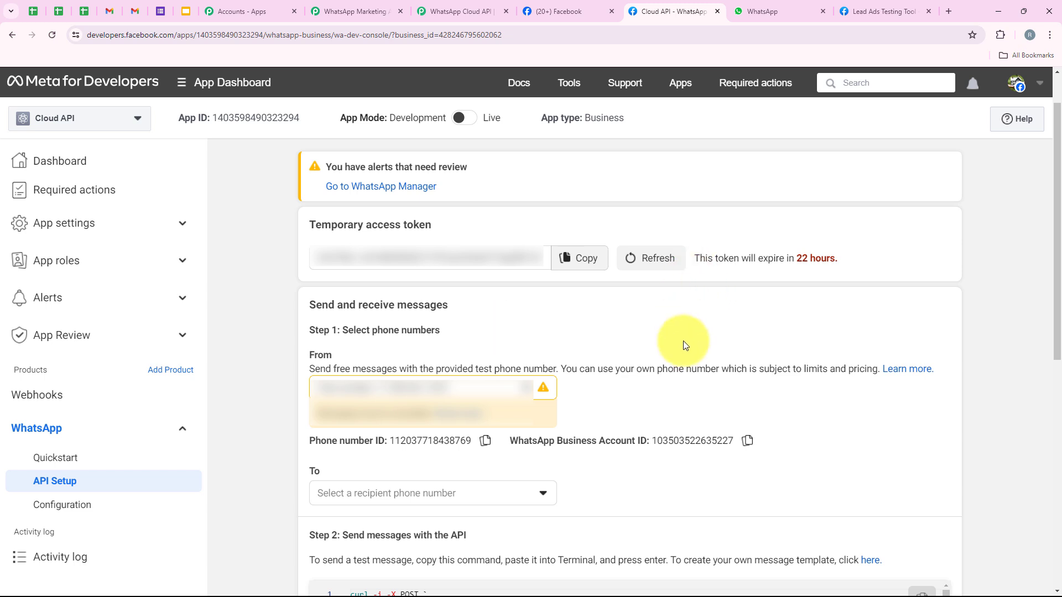
left_click_drag(308, 226, 433, 234)
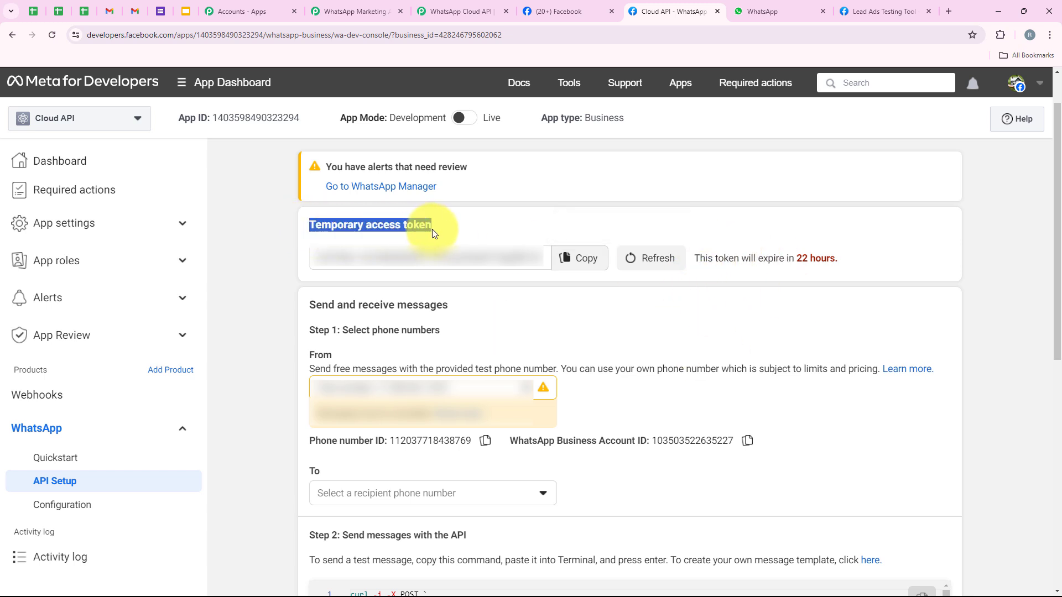
left_click(714, 320)
left_click_drag(694, 258, 836, 257)
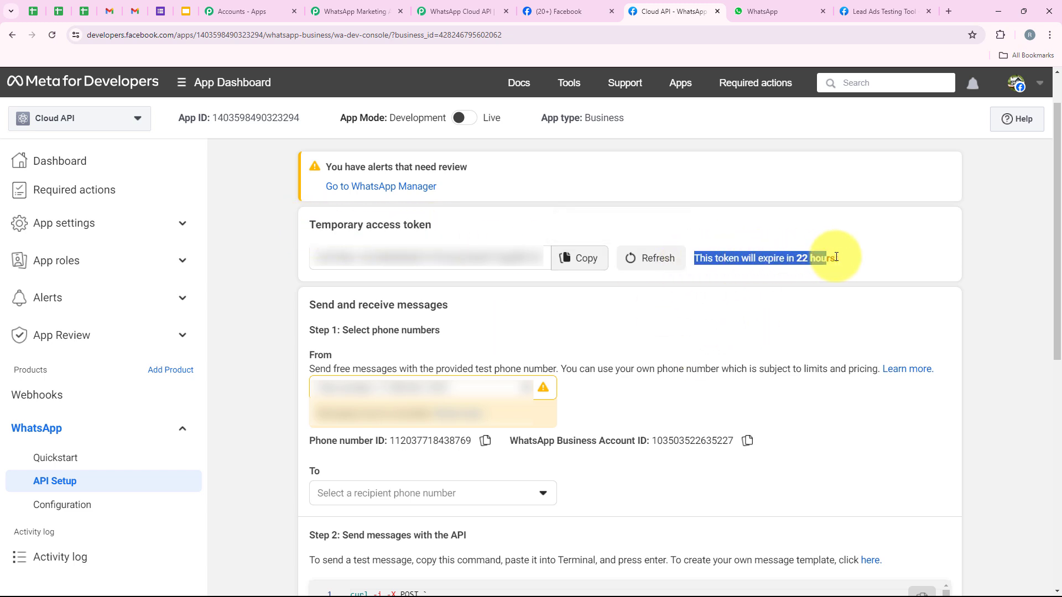
left_click(774, 280)
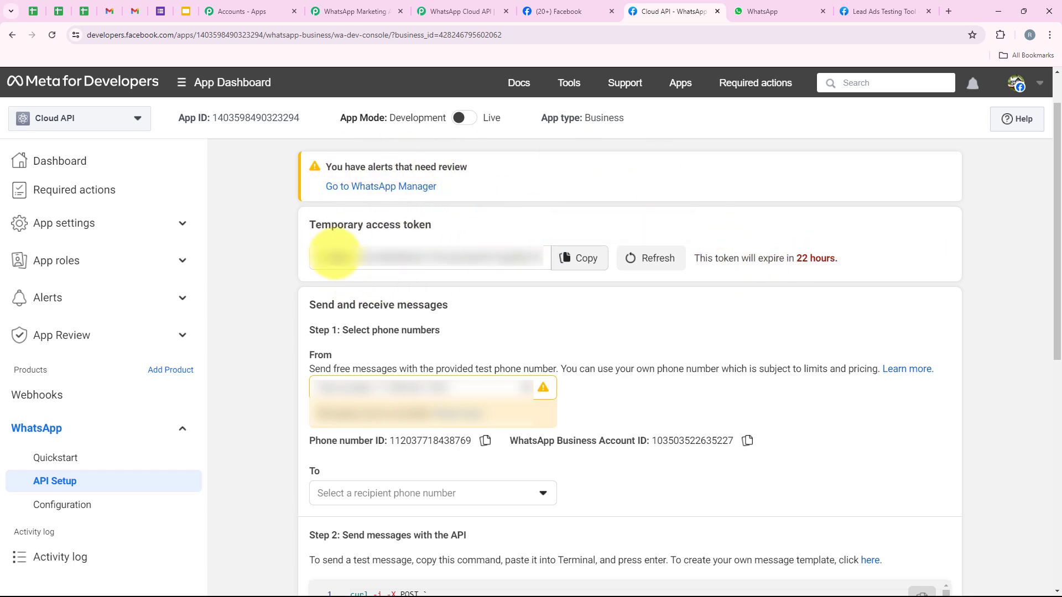
- Scroll the Pabbly Forum thread to the permanent-token video guide
left_click(451, 5)
scroll(227, 310, "down", 4)
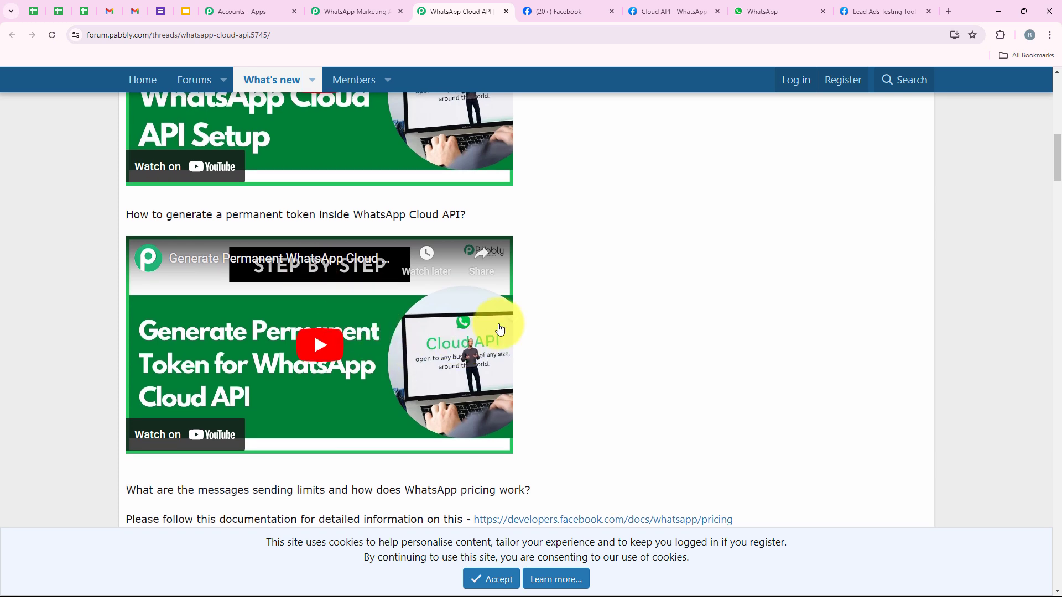
scroll(417, 319, "down", 1)
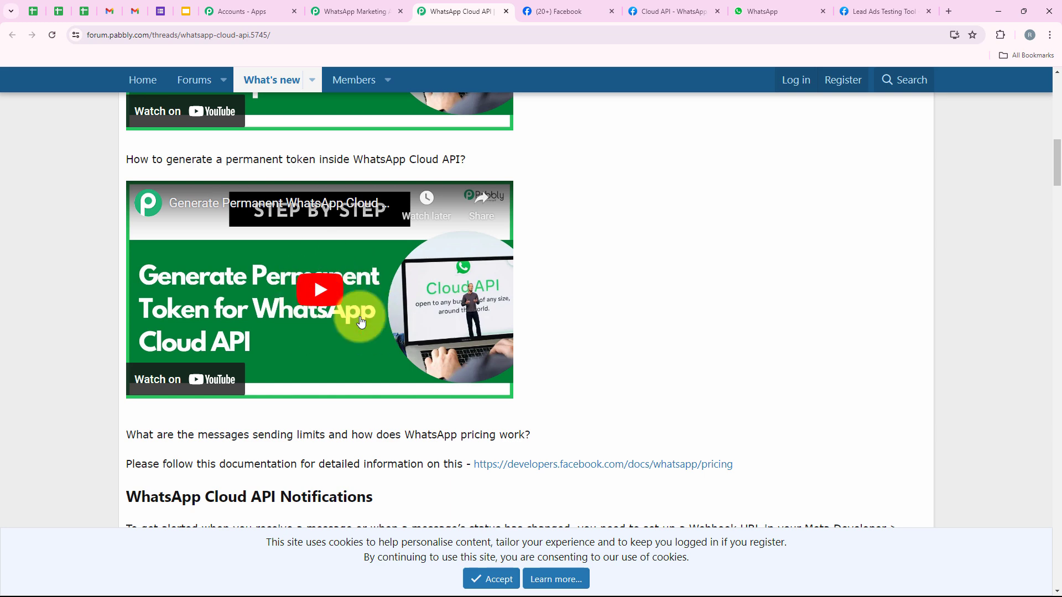
- Copy the temporary access token from API Setup and return to Pabbly Connect
left_click(668, 11)
left_click(578, 258)
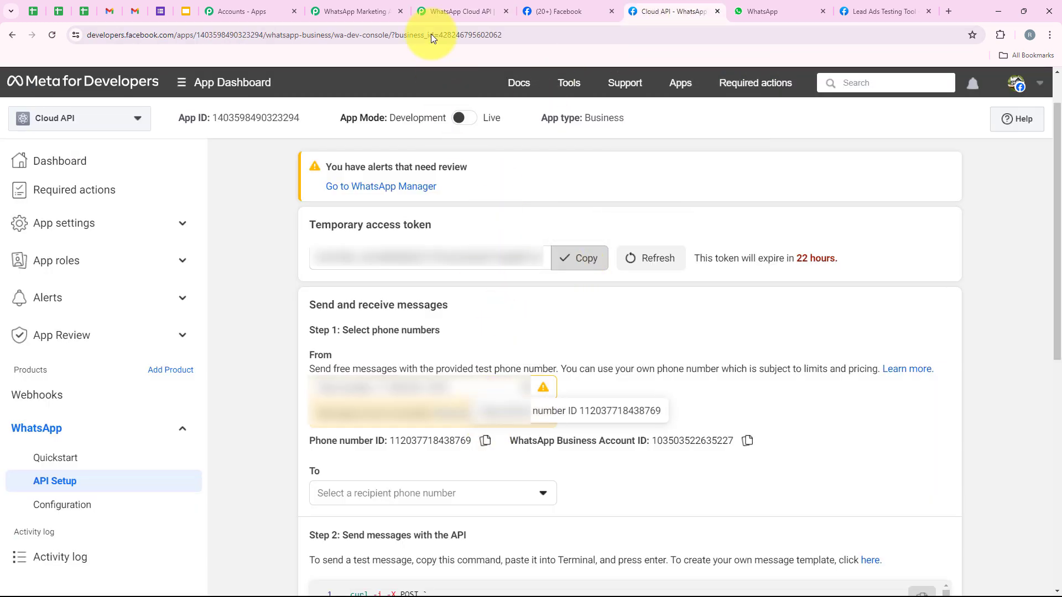
left_click(370, 11)
- Paste the access token into the Token field and save the WhatsApp Cloud API #63 connection
right_click(544, 232)
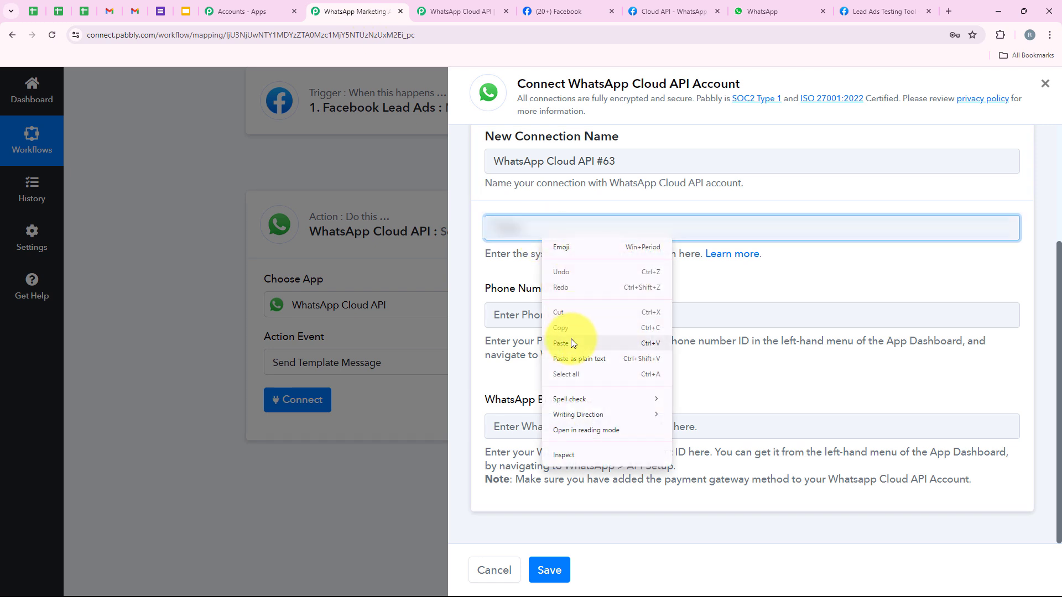
left_click(571, 338)
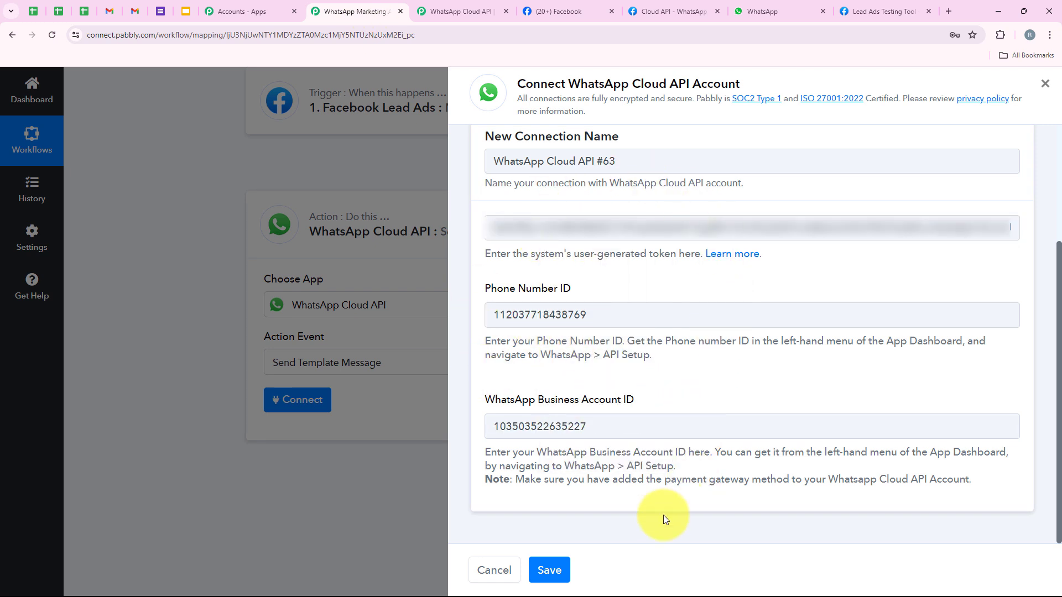
left_click(553, 571)
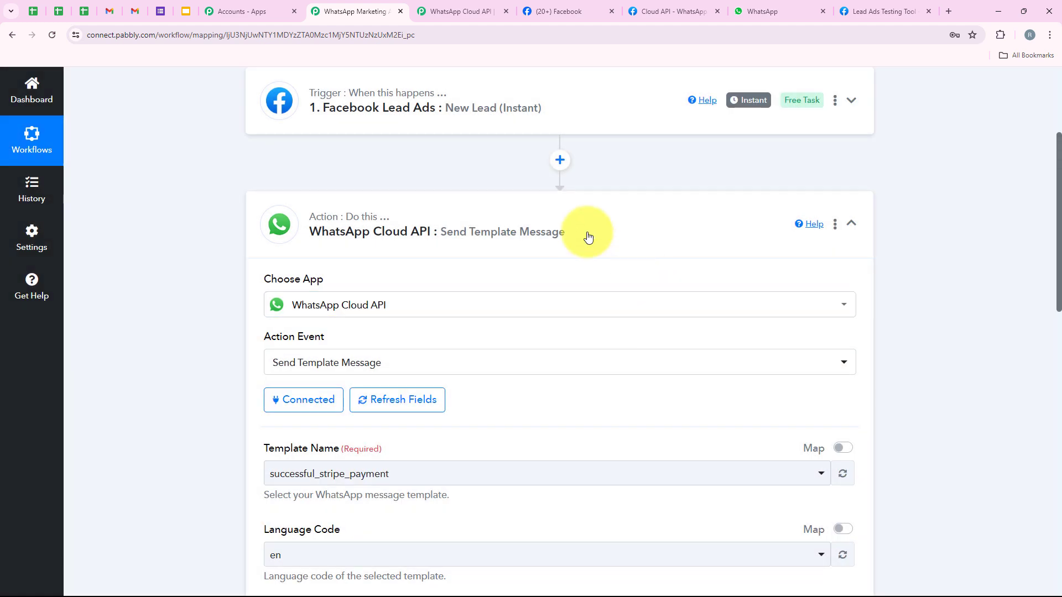
- Check the loaded Template Name field, then go back to Meta's API Setup page
scroll(306, 249, "down", 1)
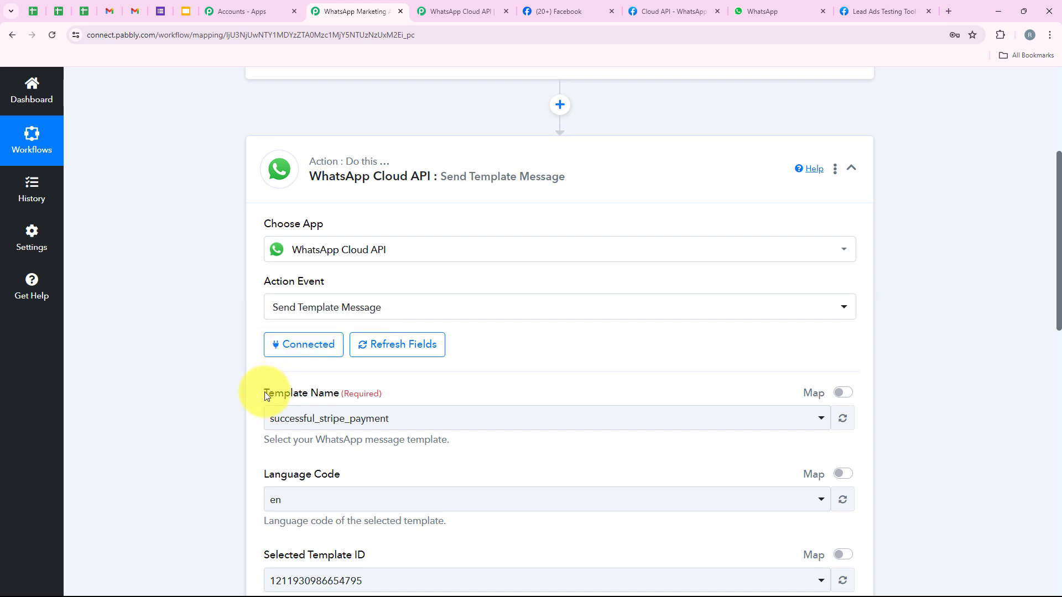
scroll(232, 297, "down", 2)
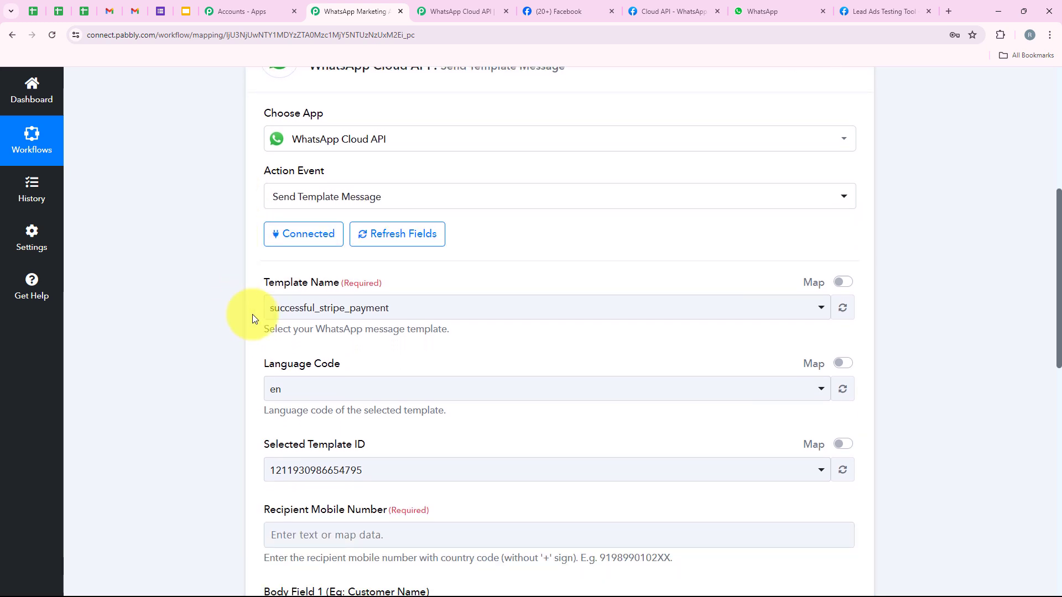
left_click_drag(261, 284, 252, 315)
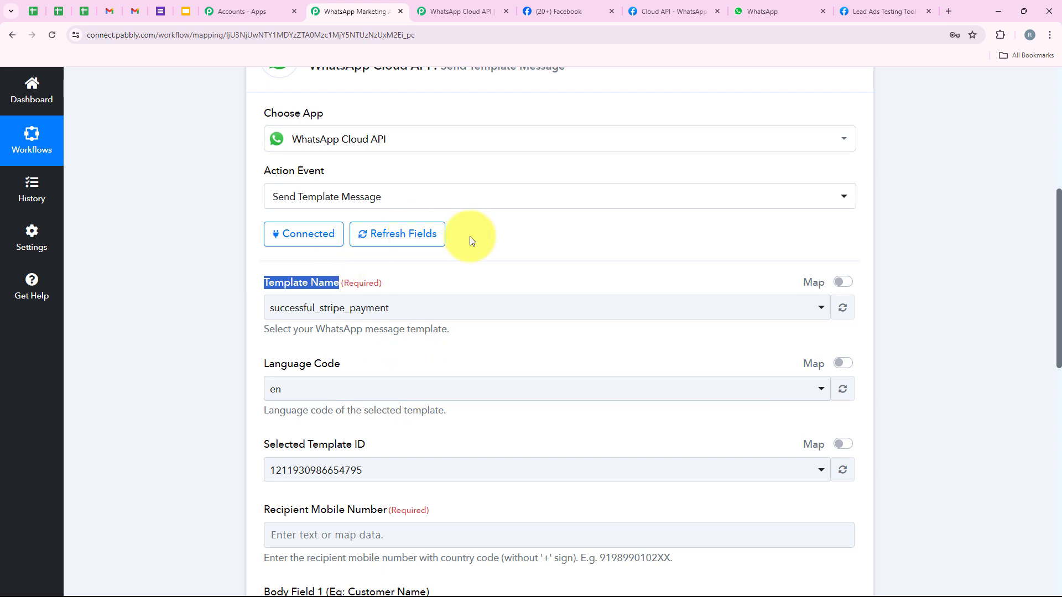
left_click(637, 5)
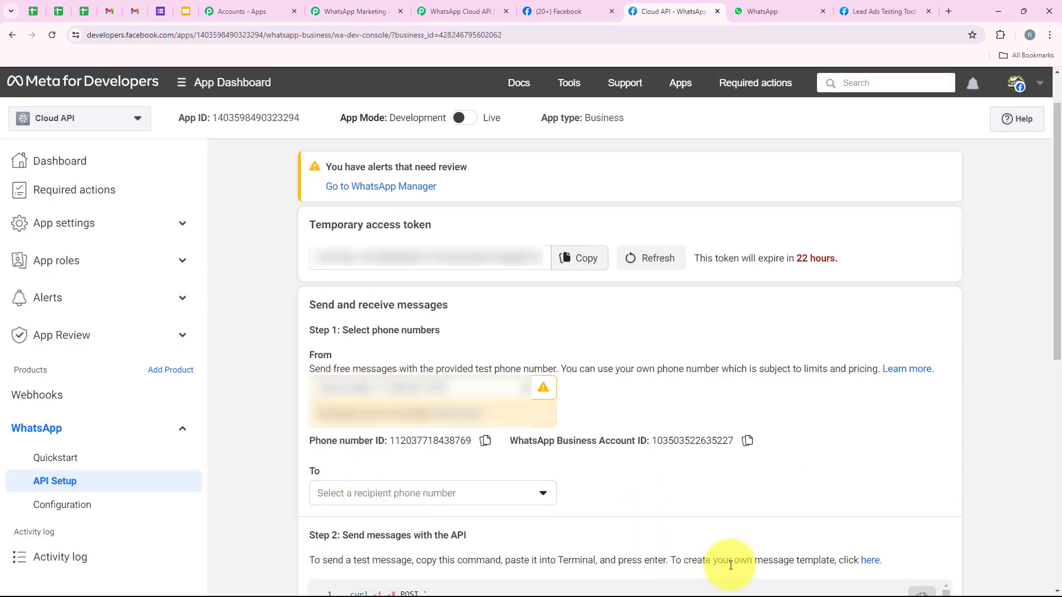
- Open WhatsApp Manager's Message templates page listing marketing_lead_ads and successful_stripe_payment
left_click(867, 561)
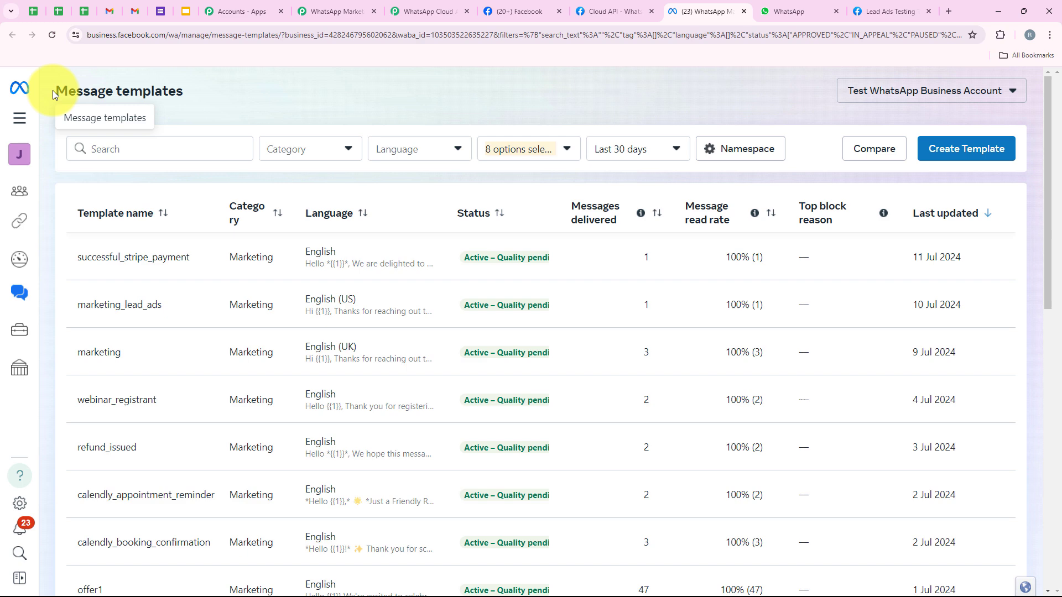
left_click_drag(52, 91, 247, 91)
left_click(247, 92)
scroll(350, 338, "down", 1)
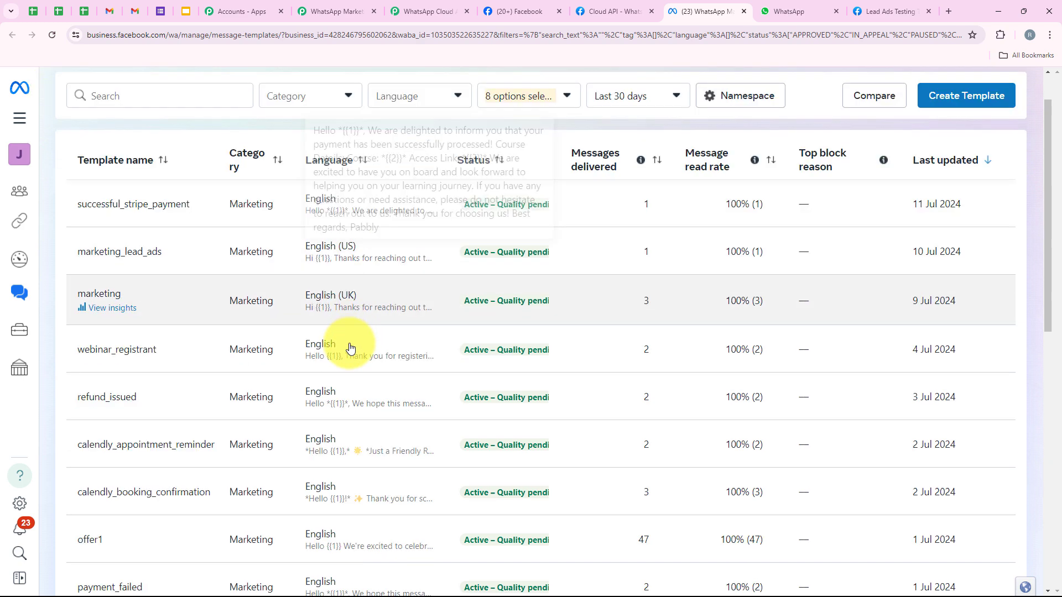
scroll(344, 412, "up", 1)
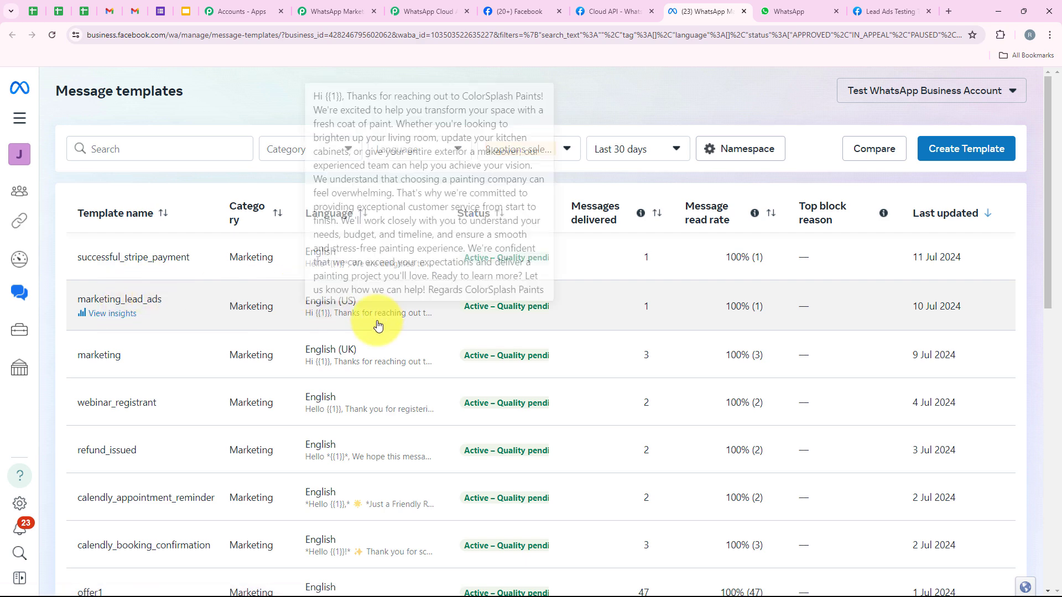
- Back in Pabbly Connect, select the marketing_lead_ads template in Template Name
left_click(318, 11)
scroll(332, 244, "down", 1)
left_click(299, 253)
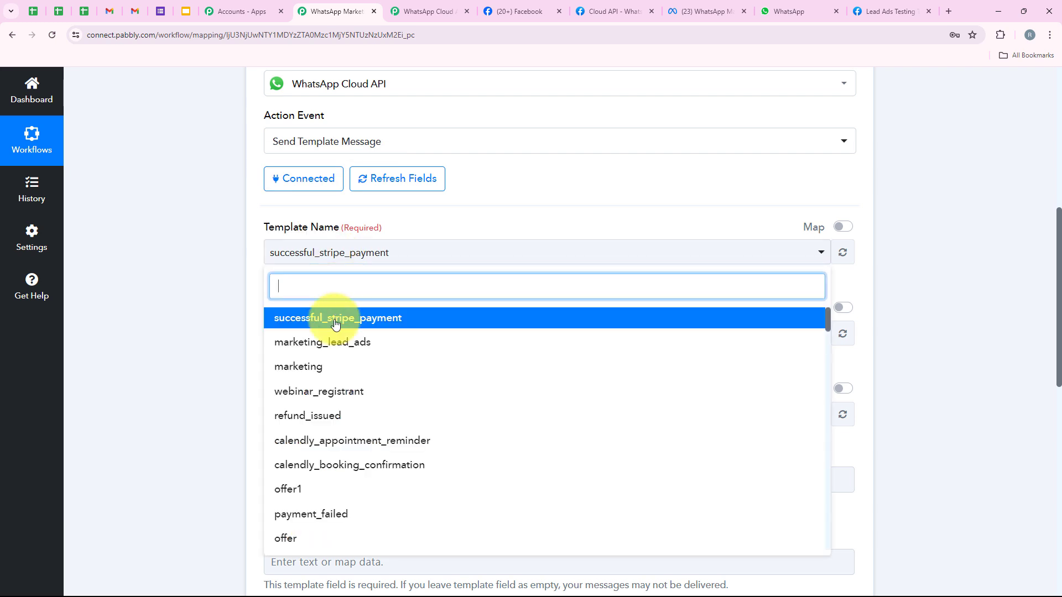
left_click(379, 342)
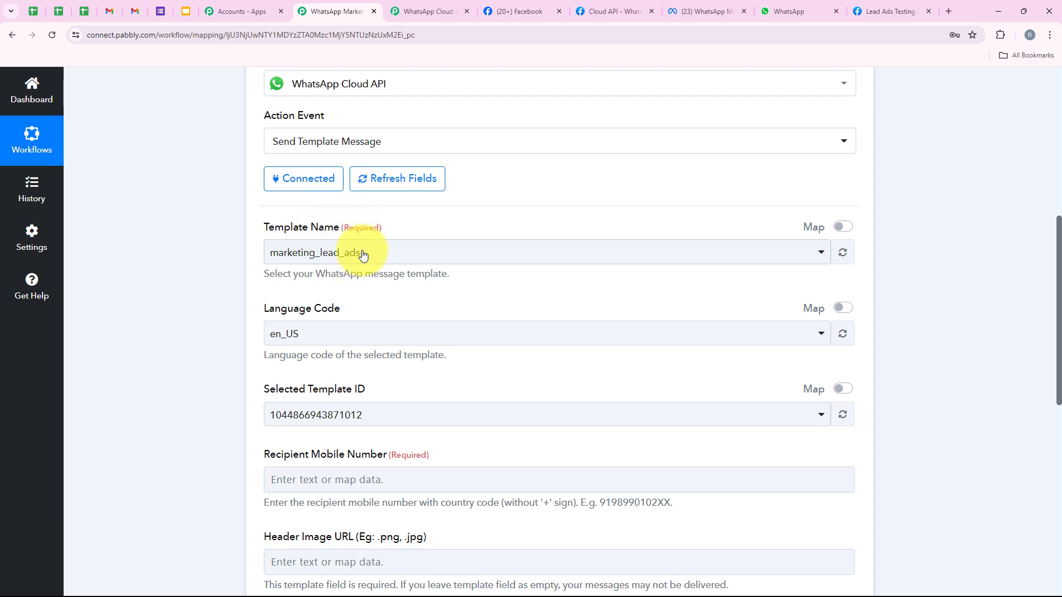
scroll(362, 257, "down", 1)
scroll(353, 261, "down", 1)
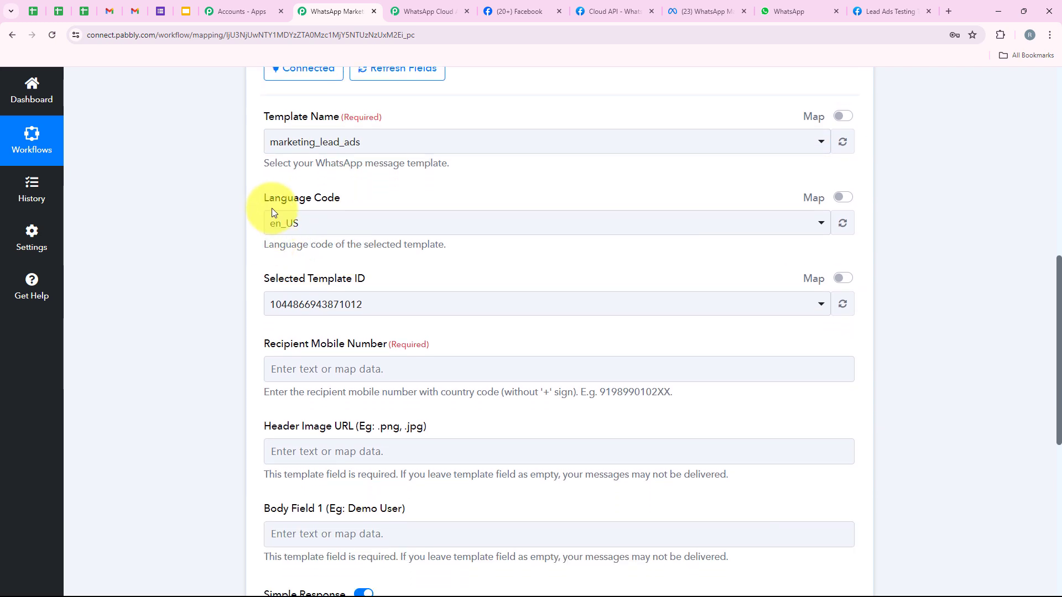
left_click_drag(265, 197, 340, 198)
left_click(373, 278)
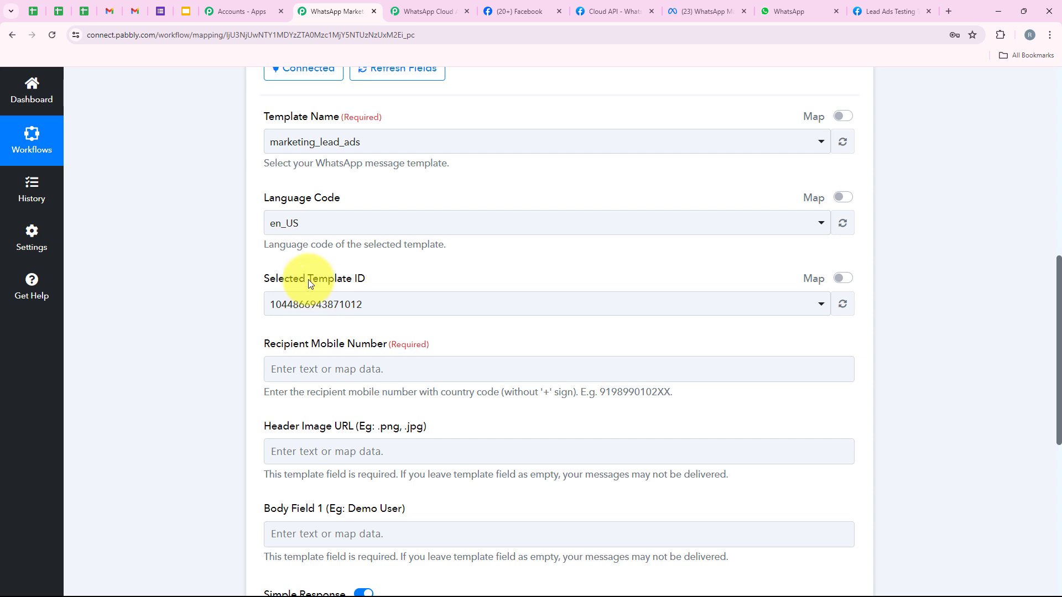
left_click_drag(307, 279, 366, 277)
left_click(252, 234)
scroll(331, 238, "down", 1)
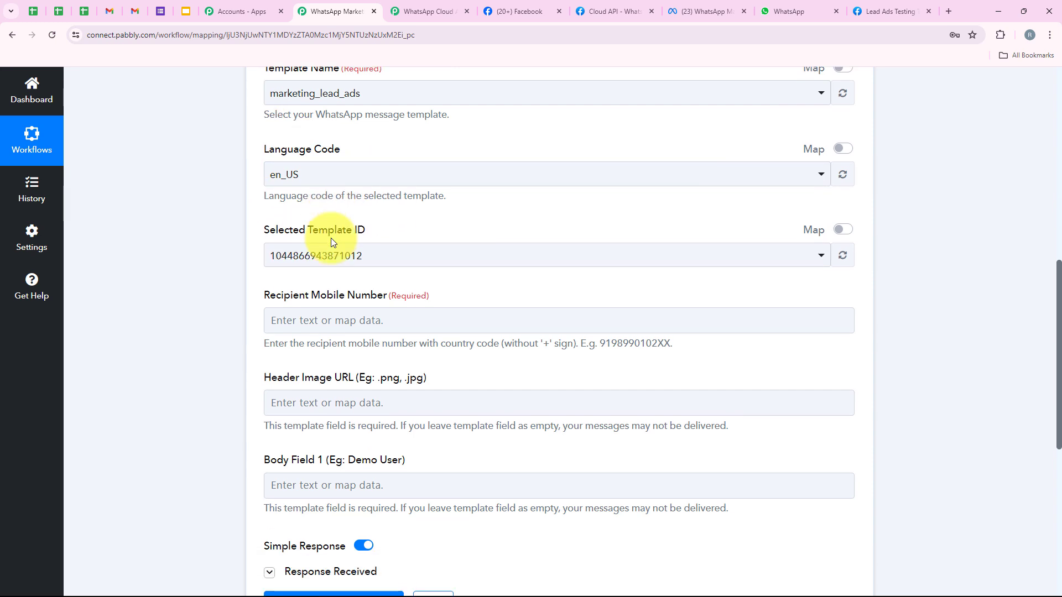
scroll(331, 237, "down", 2)
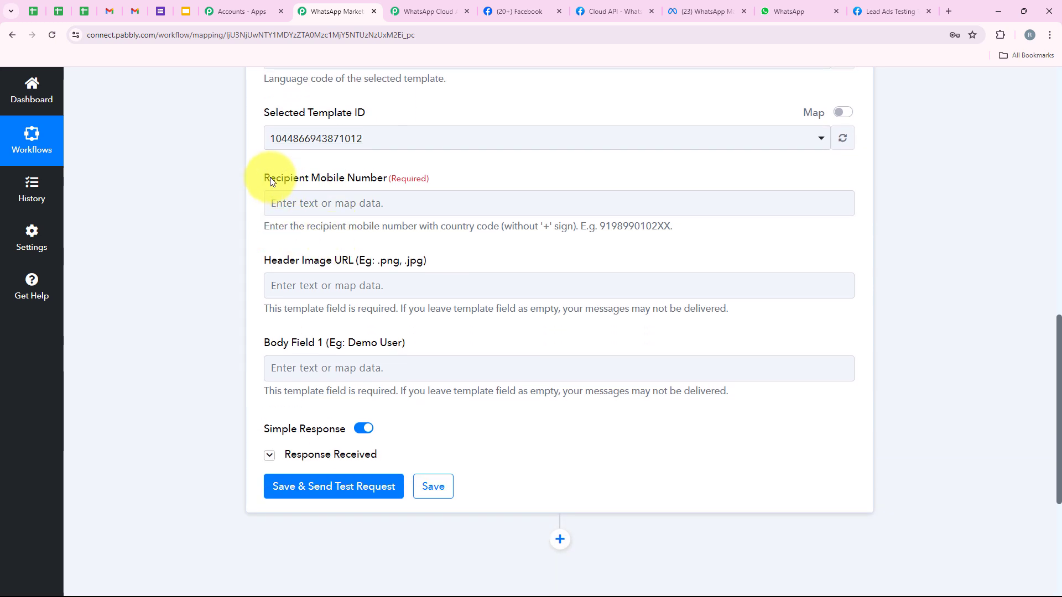
left_click_drag(264, 178, 378, 181)
left_click(389, 199)
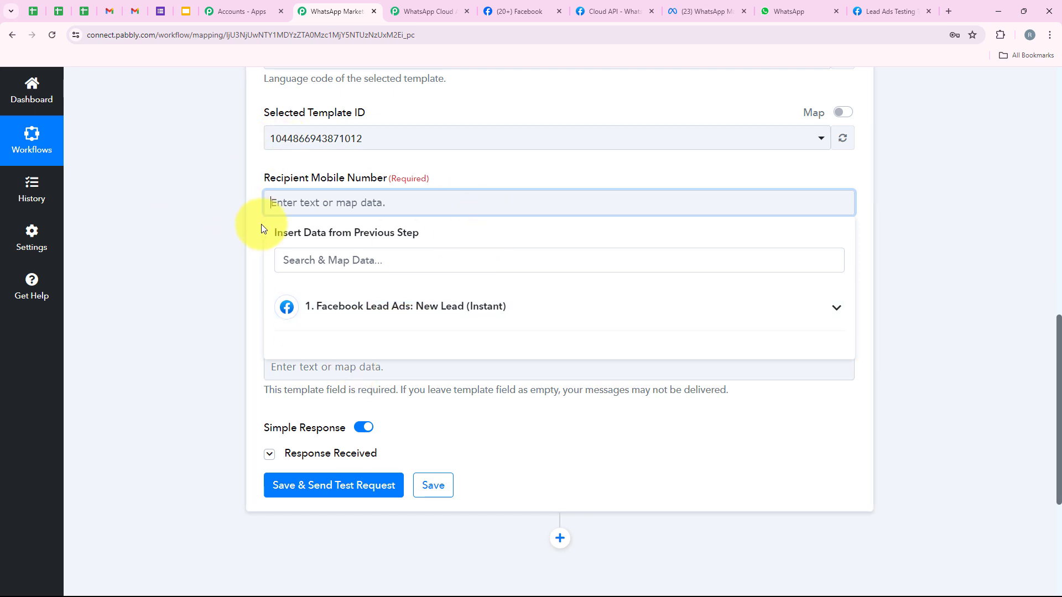
- Replace the hard-coded recipient number with the Facebook Lead Ads Res4 Phone Number
left_click(397, 306)
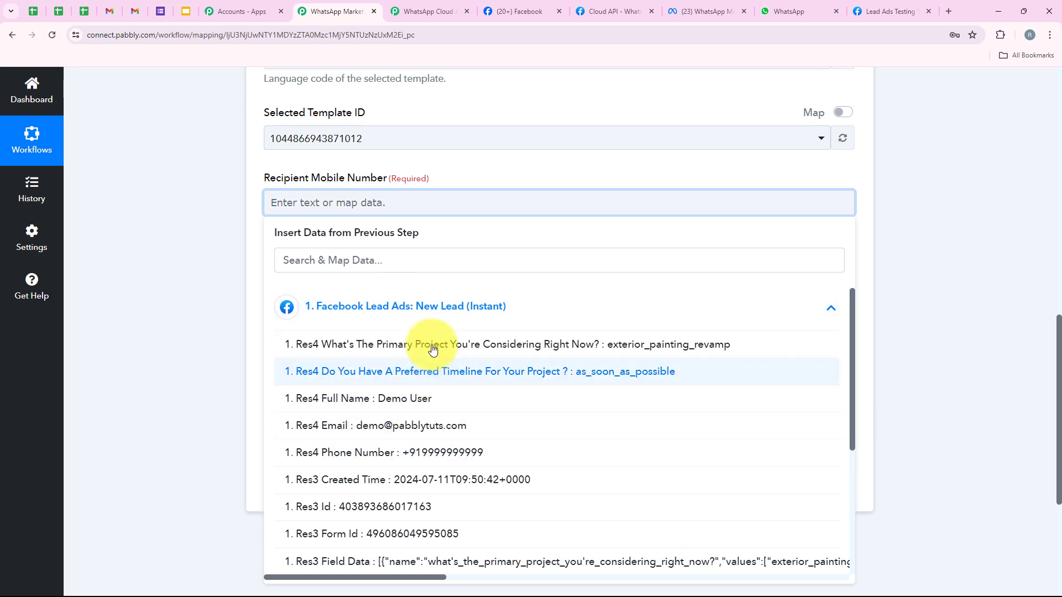
left_click(191, 236)
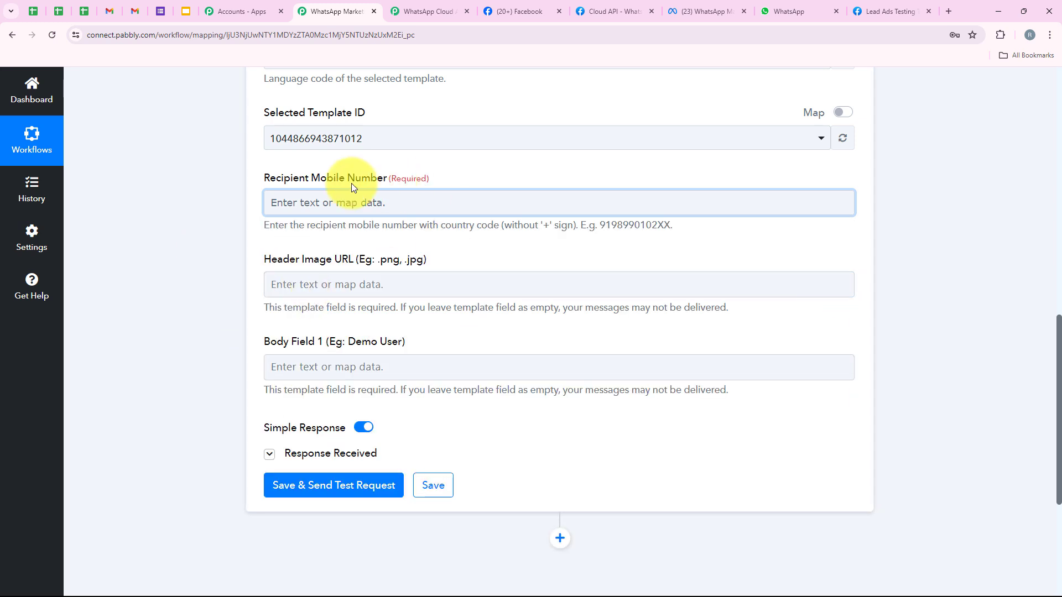
left_click(337, 199)
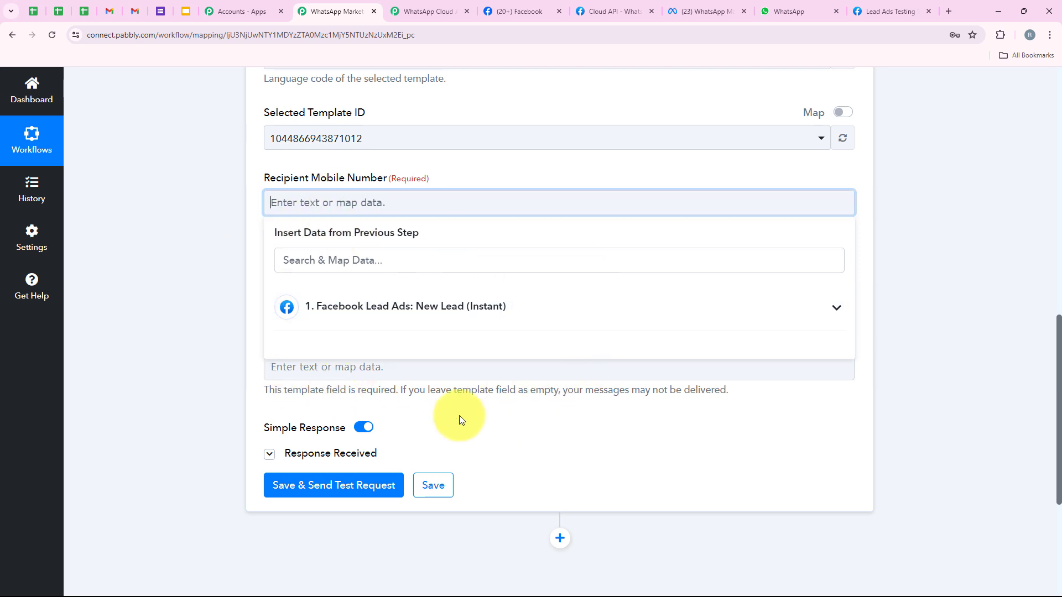
left_click(187, 270)
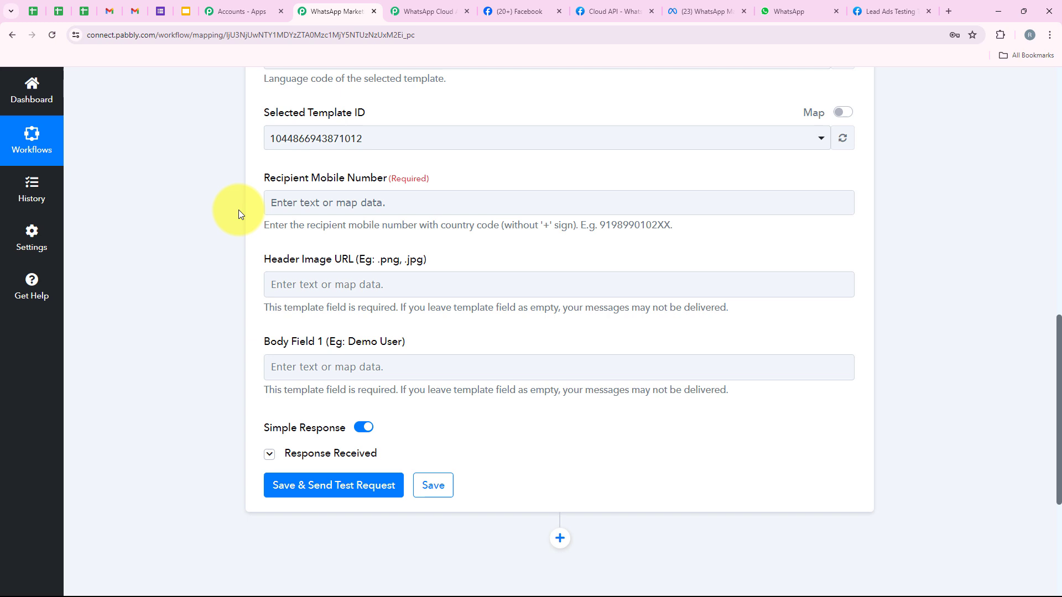
left_click(294, 209)
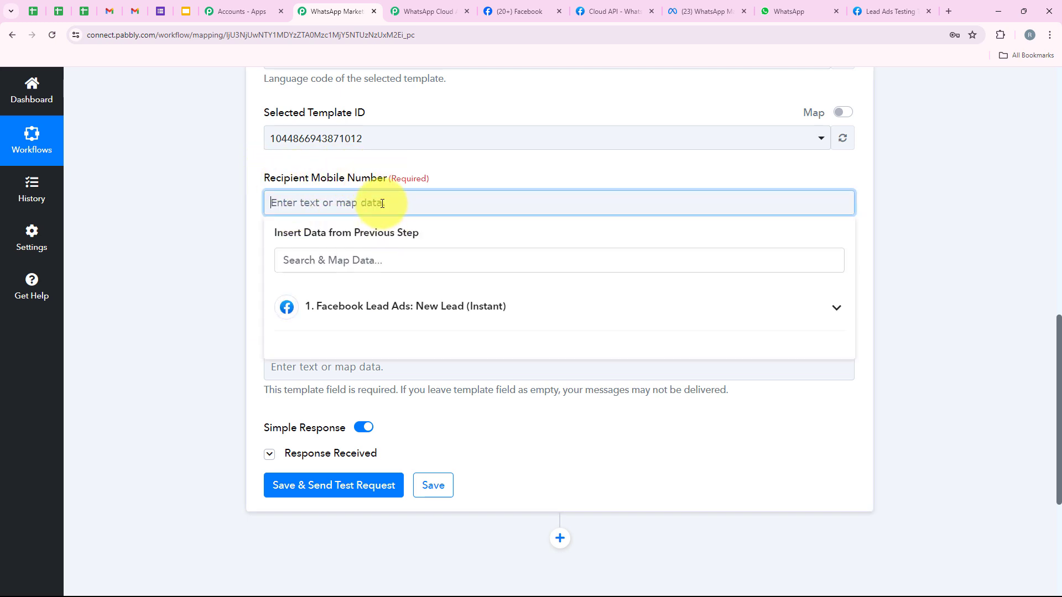
type("+919999999999")
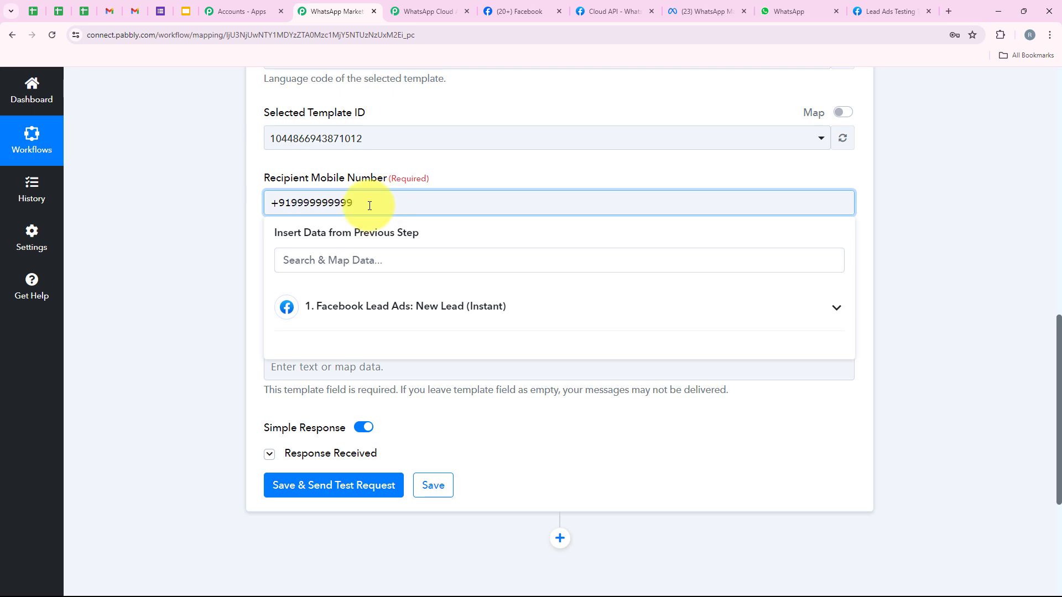
left_click_drag(367, 203, 253, 210)
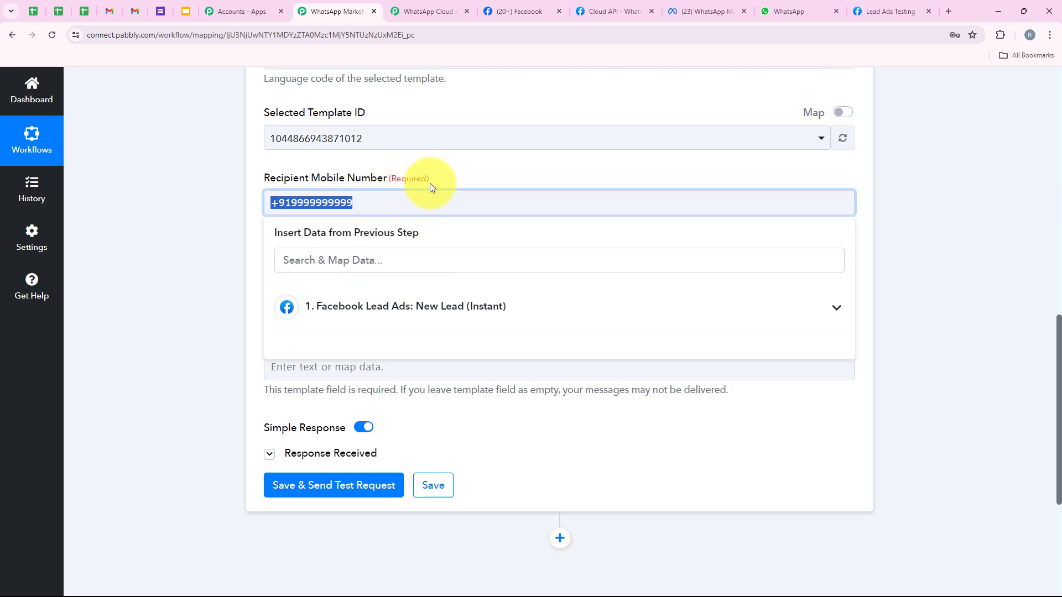
key("BackSpace")
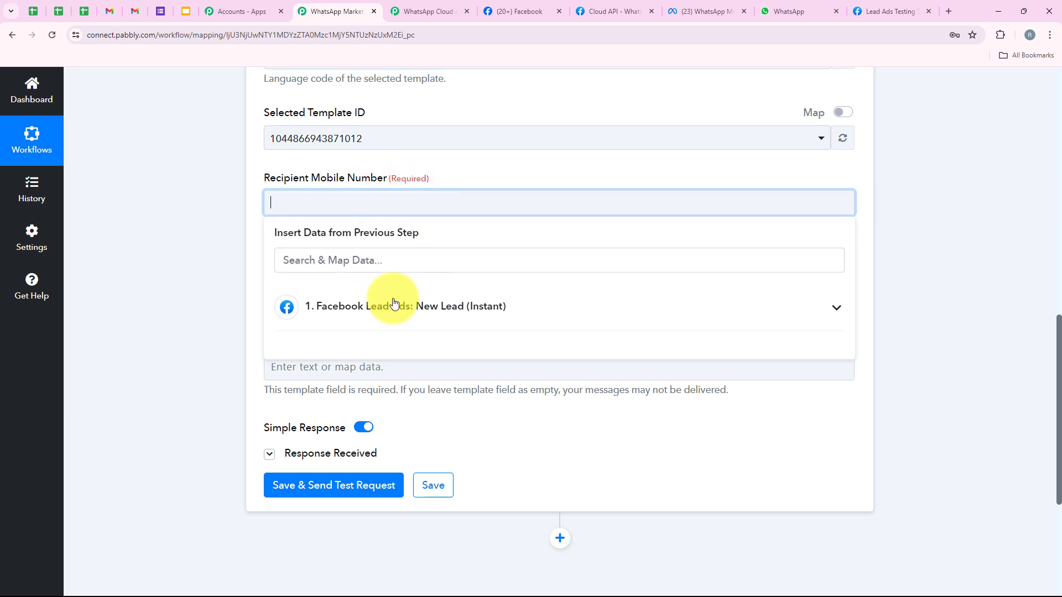
left_click(372, 320)
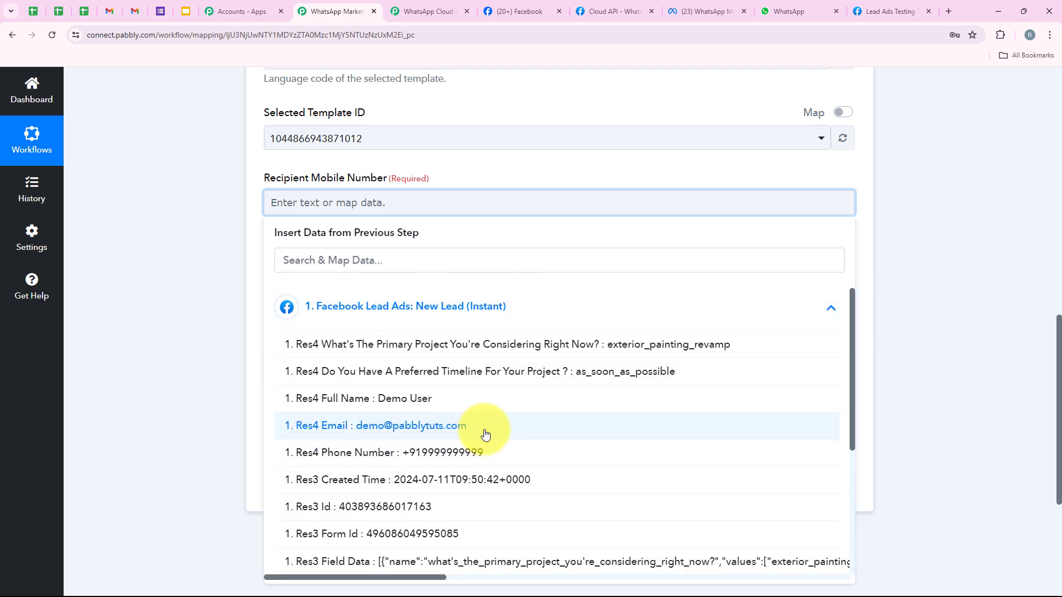
left_click(500, 449)
left_click(233, 177)
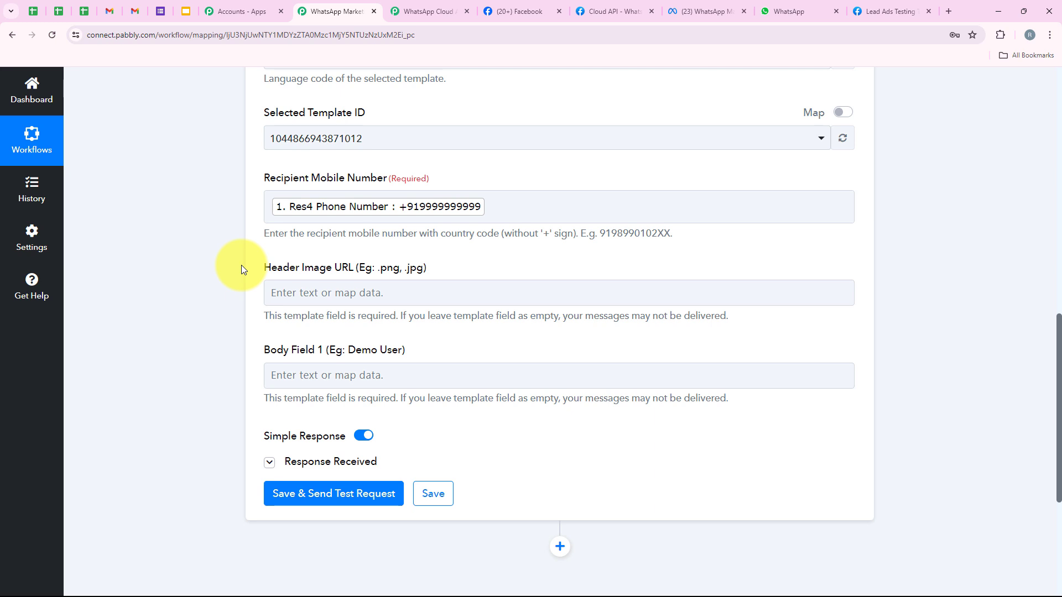
- Point out the required Header Image URL and Body Field 1 fields
scroll(241, 270, "down", 2)
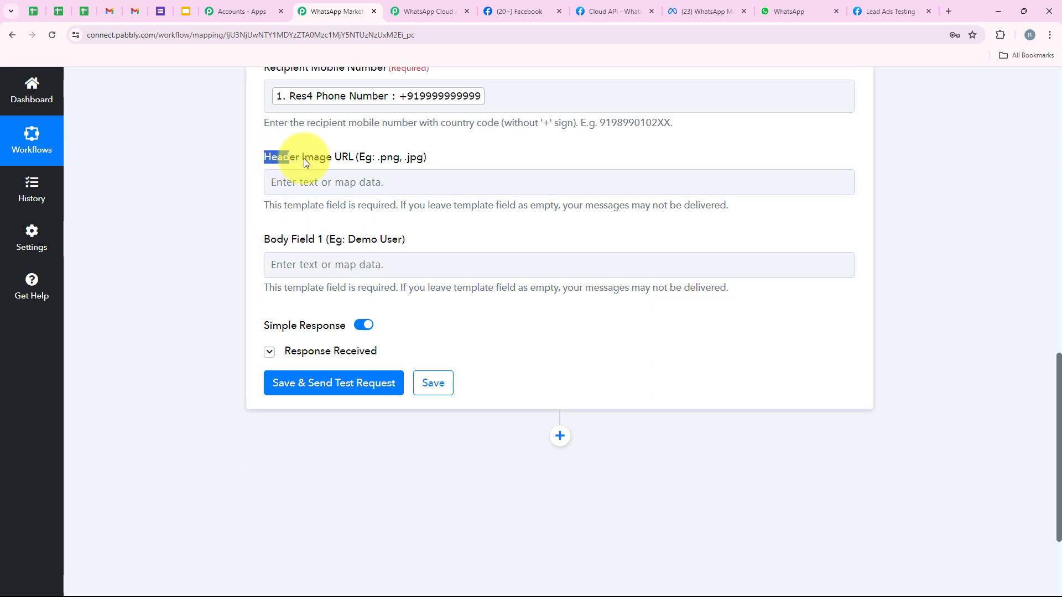
left_click_drag(303, 159, 355, 160)
left_click_drag(258, 248, 383, 233)
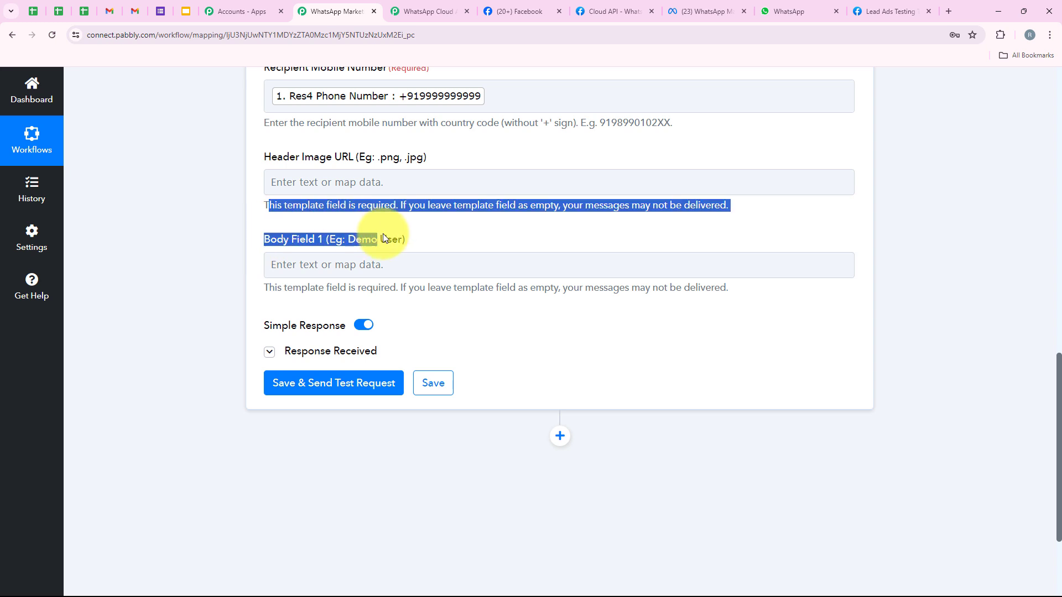
left_click(418, 239)
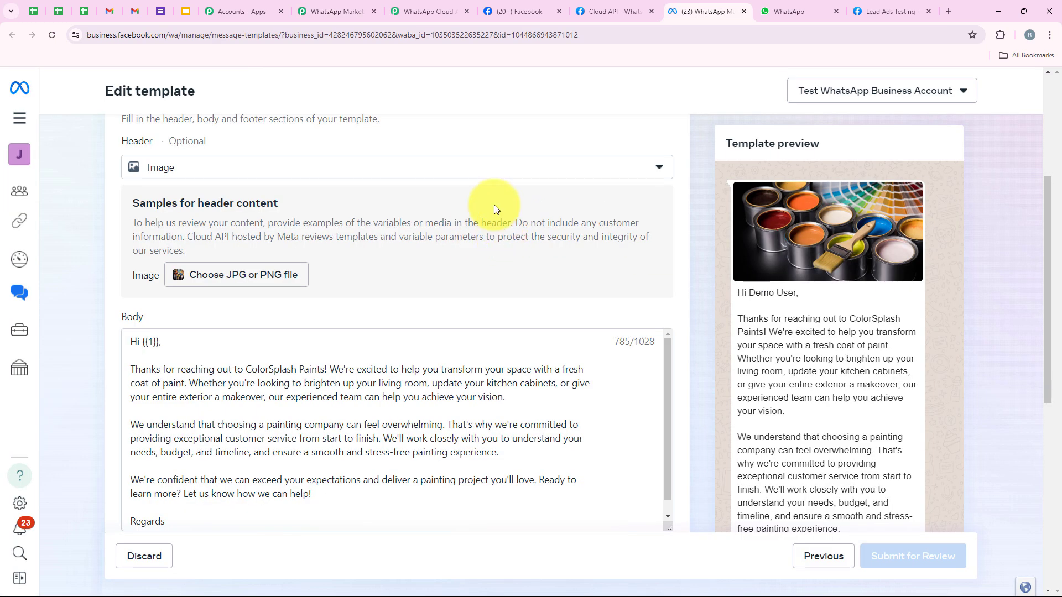
scroll(267, 233, "up", 3)
scroll(267, 234, "down", 4)
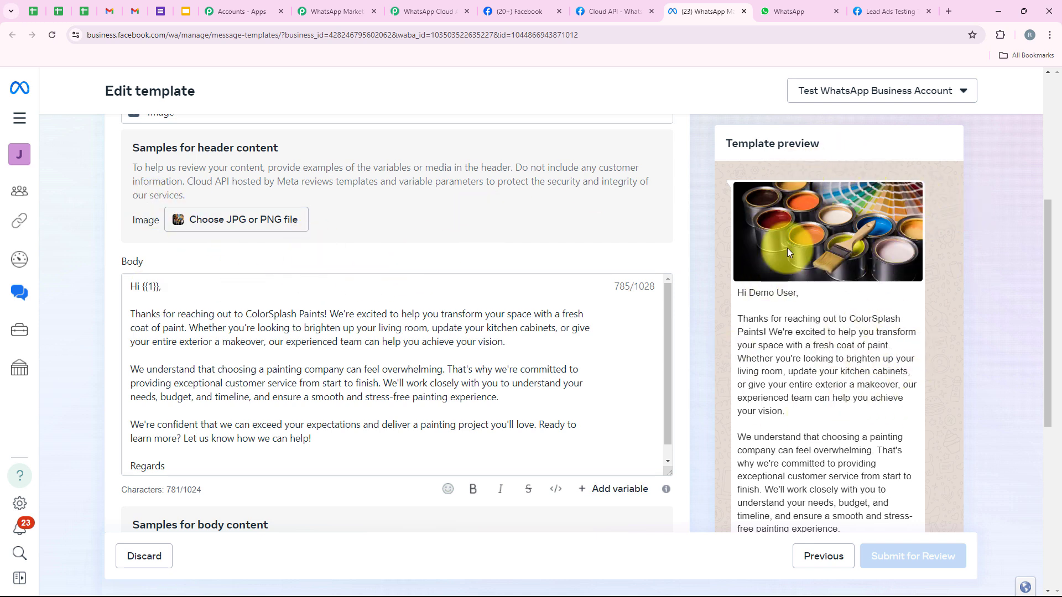
left_click(370, 7)
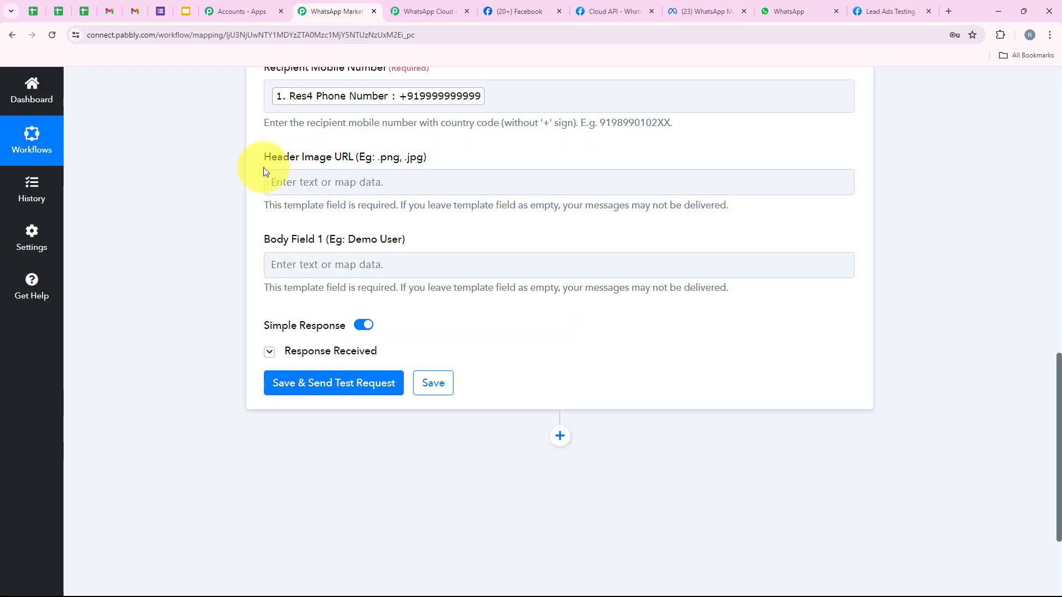
left_click(376, 176)
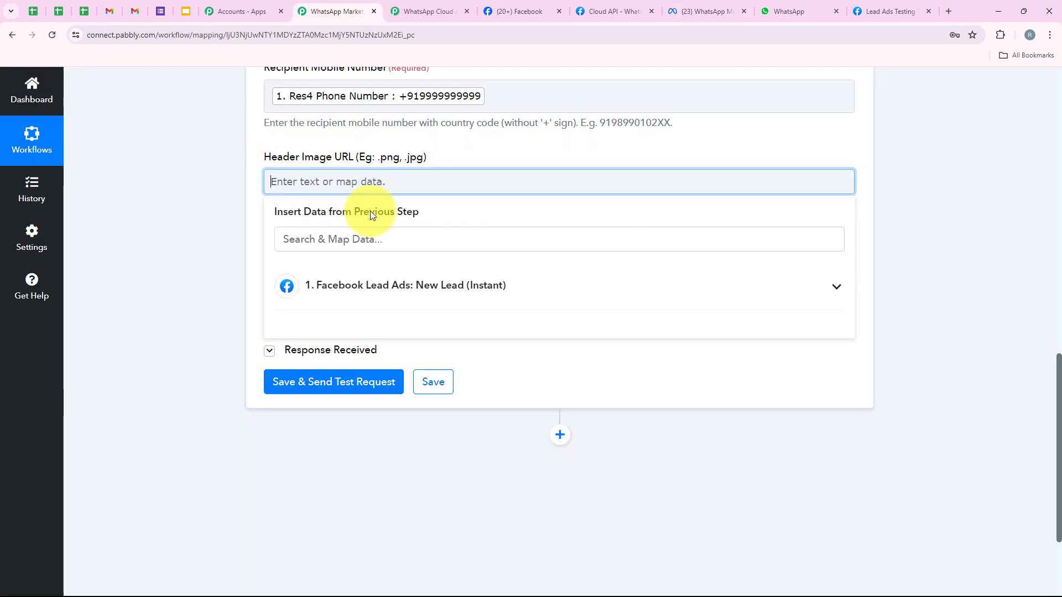
left_click(720, 10)
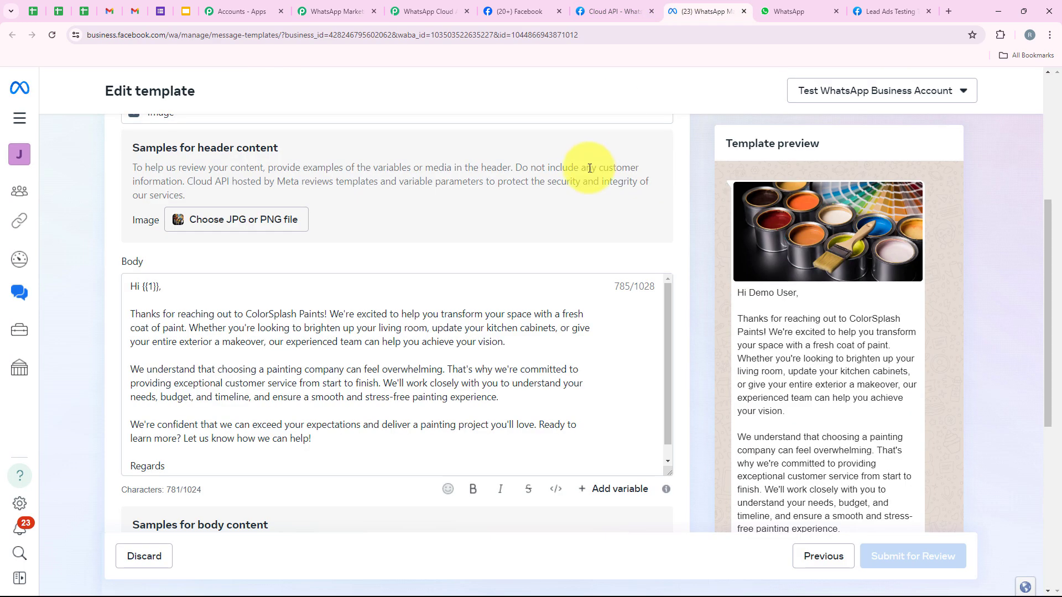
scroll(208, 422, "down", 1)
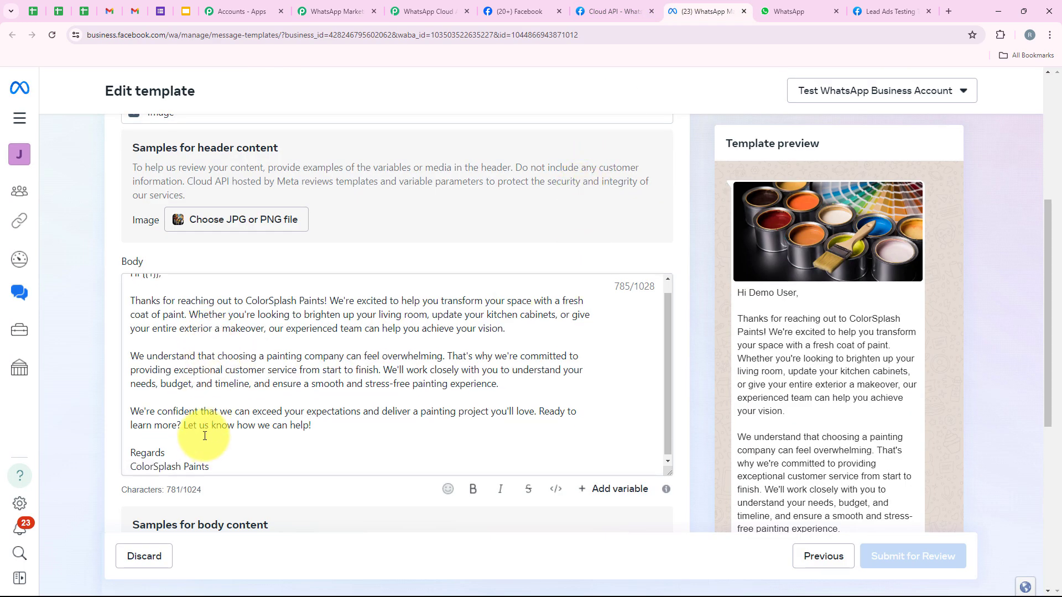
scroll(208, 426, "up", 1)
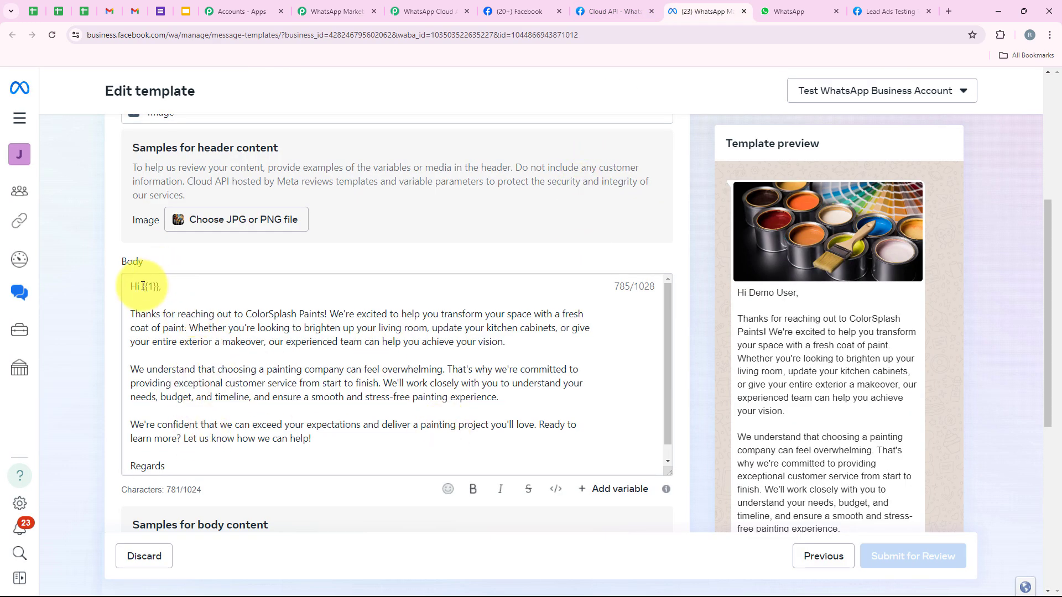
left_click_drag(143, 285, 158, 282)
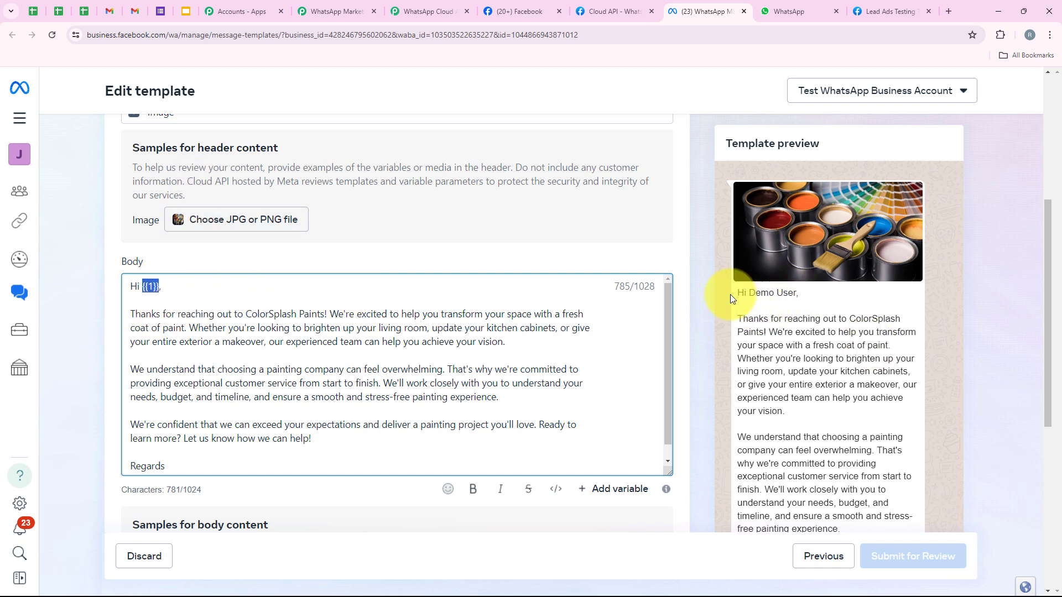
left_click_drag(730, 295, 795, 295)
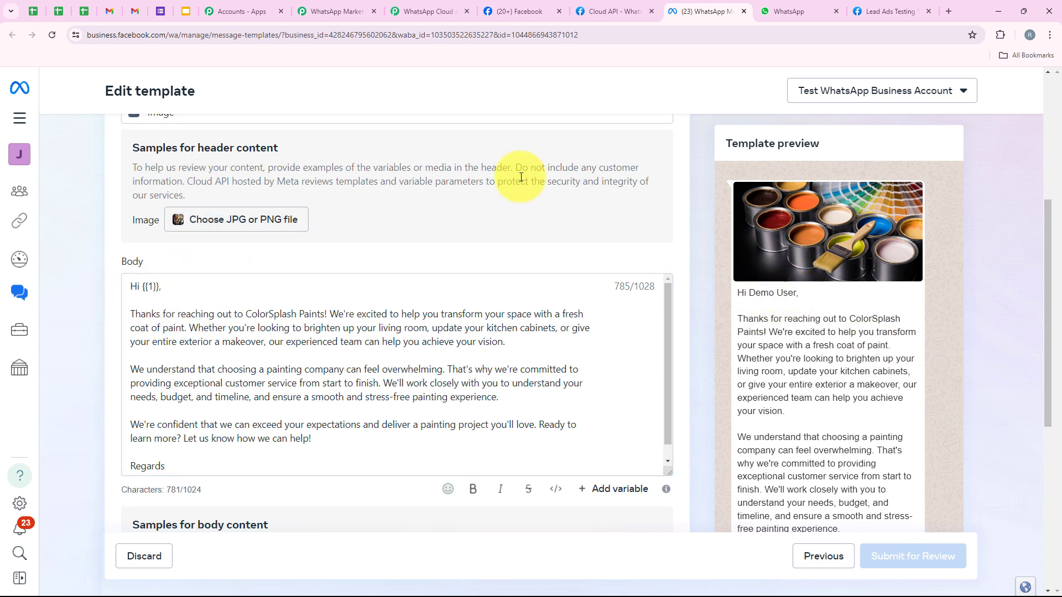
- Paste the housing.com paint .jpg image link into Header Image URL
left_click(332, 11)
left_click(254, 253)
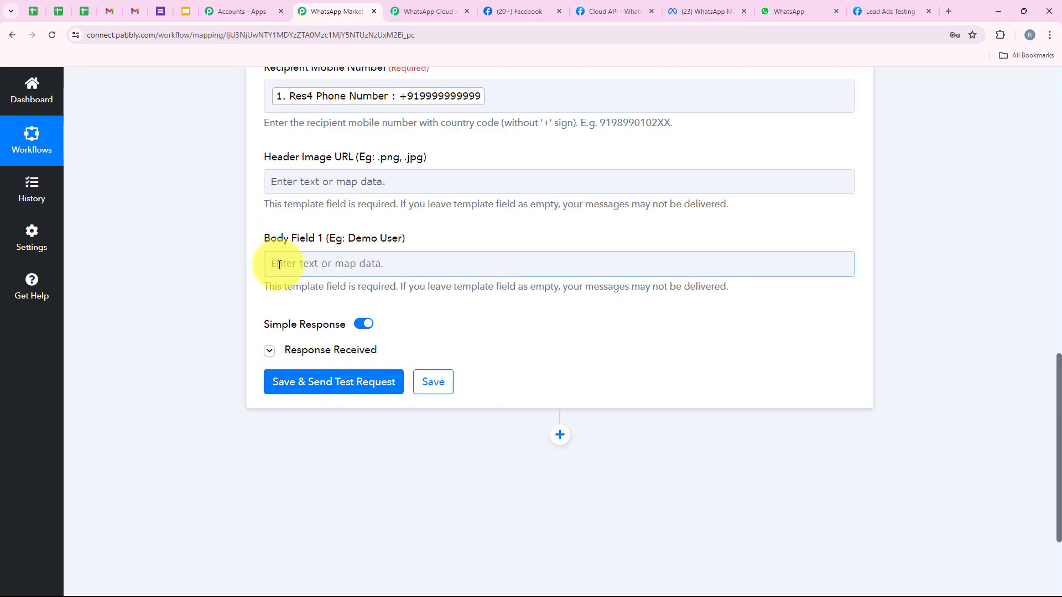
left_click(312, 181)
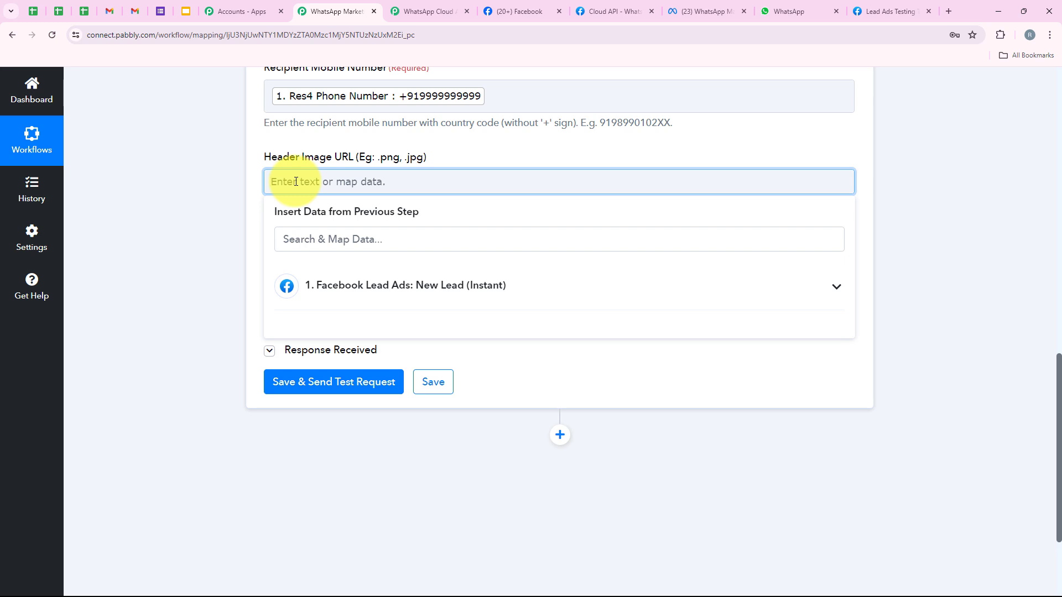
key("ctrl+v")
left_click(185, 210)
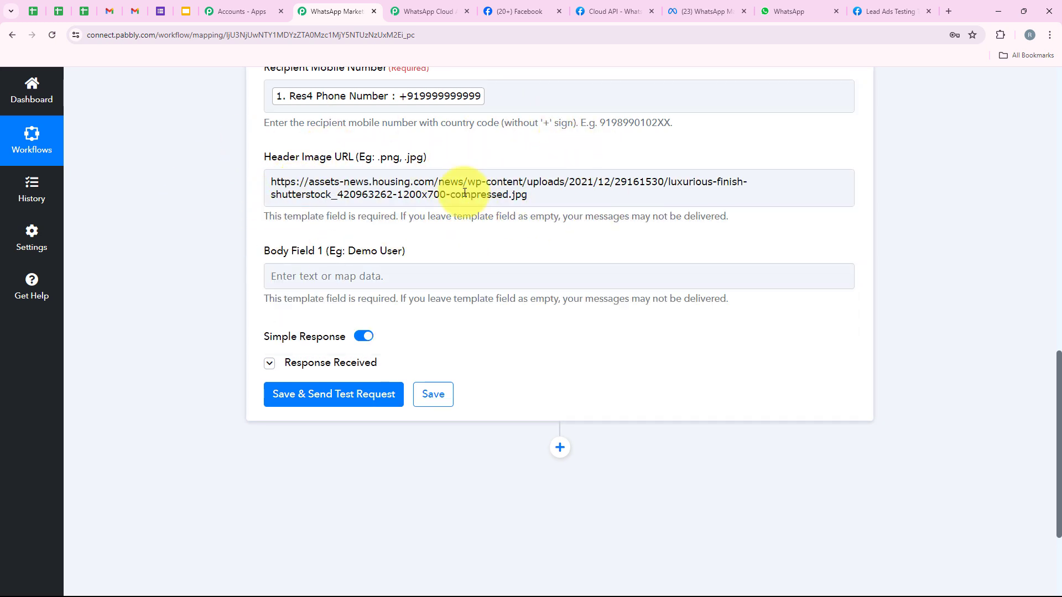
left_click(495, 193)
left_click_drag(513, 194, 519, 194)
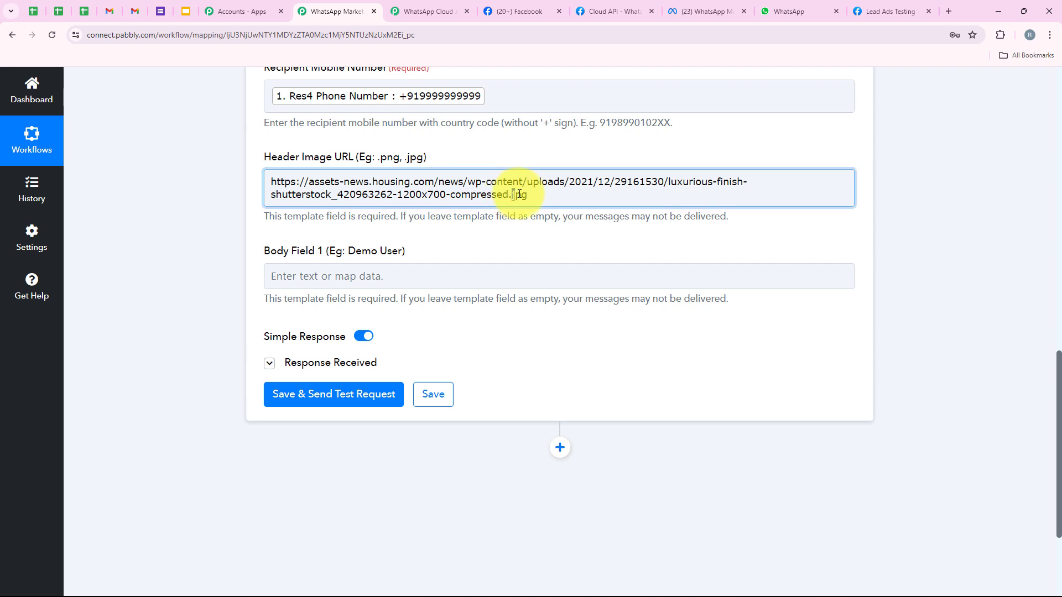
left_click(529, 148)
left_click(529, 152)
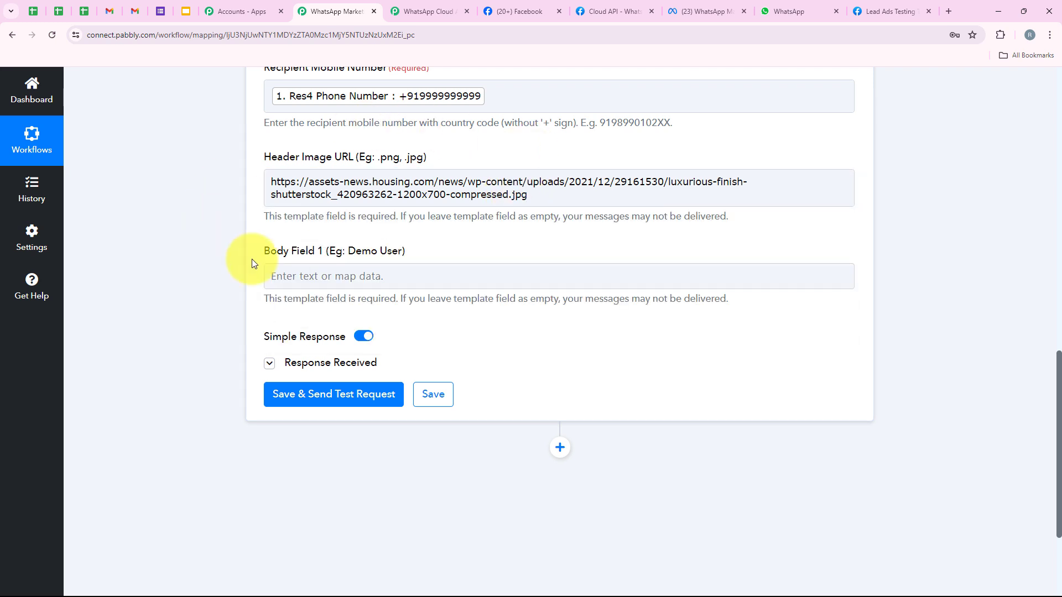
- Map Body Field 1 to the lead's Res4 Full Name, found by searching 'na'
scroll(274, 212, "down", 1)
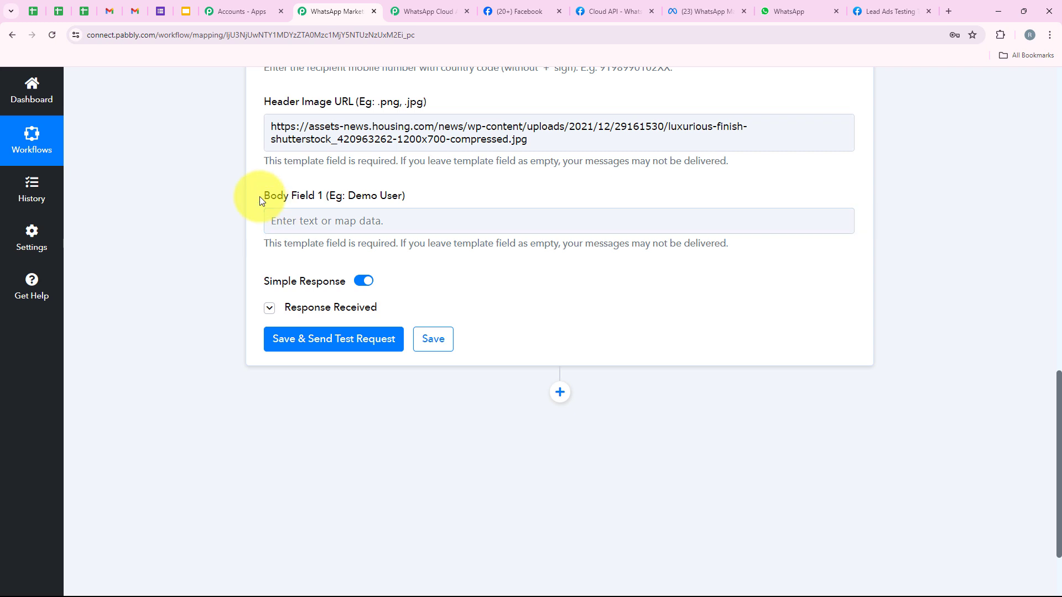
left_click(285, 220)
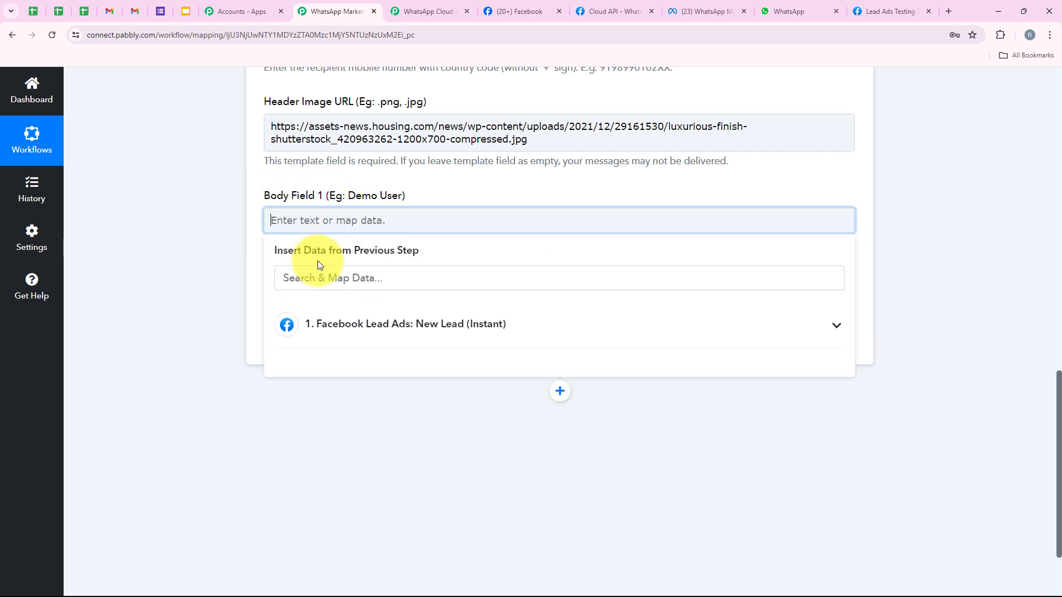
left_click(303, 283)
type("name")
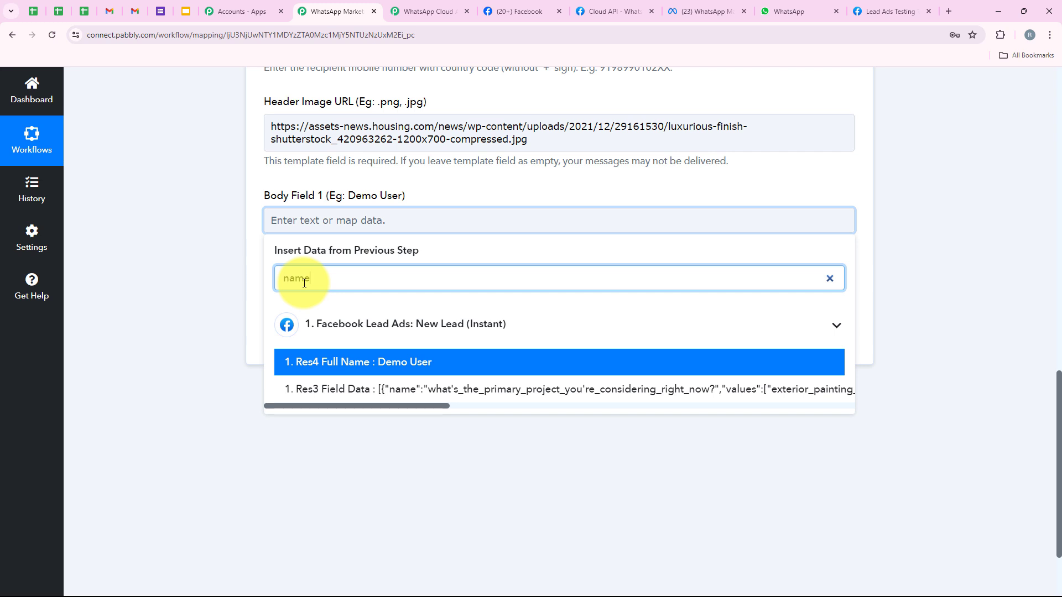
left_click(404, 365)
left_click(270, 242)
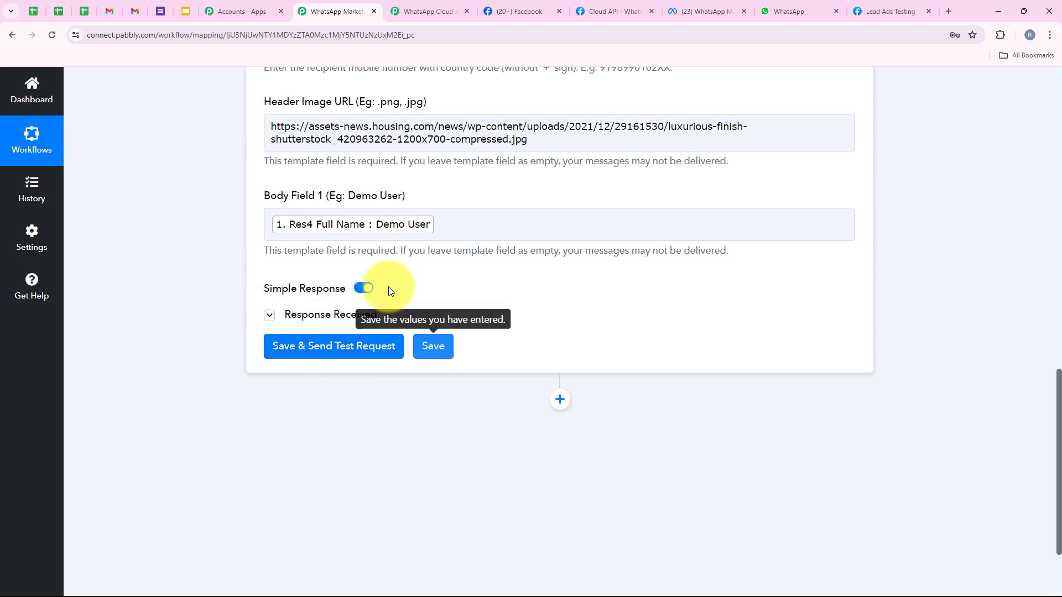
scroll(370, 365, "up", 2)
scroll(370, 363, "up", 3)
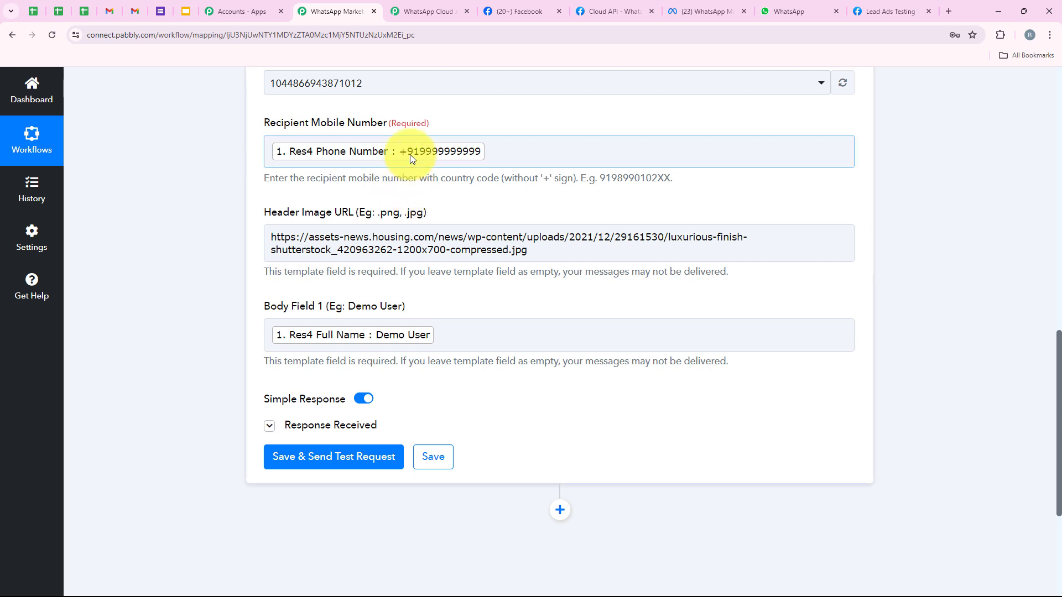
scroll(410, 167, "down", 3)
scroll(407, 179, "up", 1)
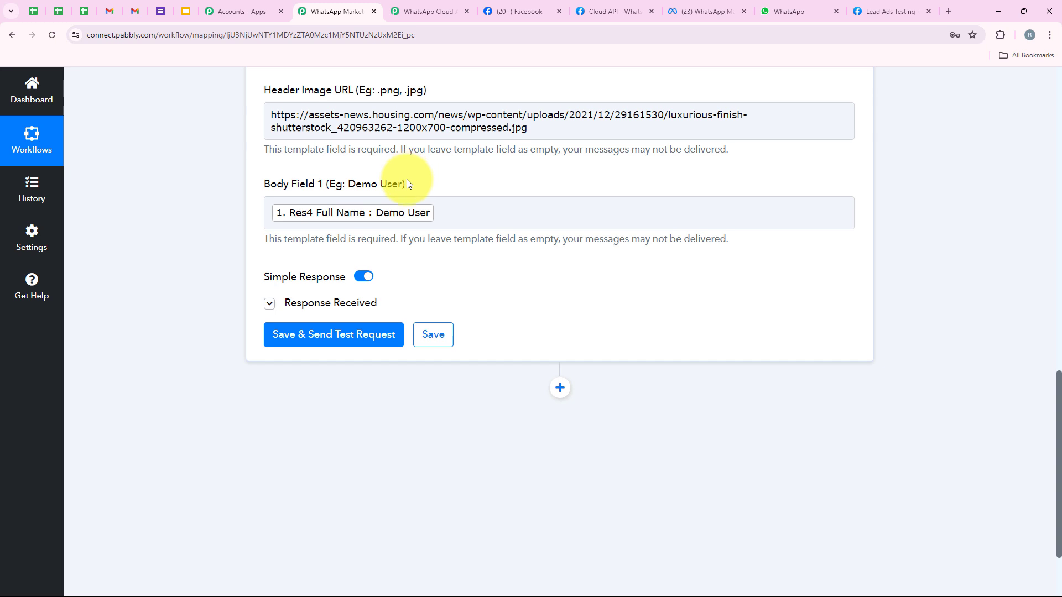
scroll(333, 245, "down", 2)
- Save and send a test WhatsApp template message; the response shows message status accepted
left_click(345, 228)
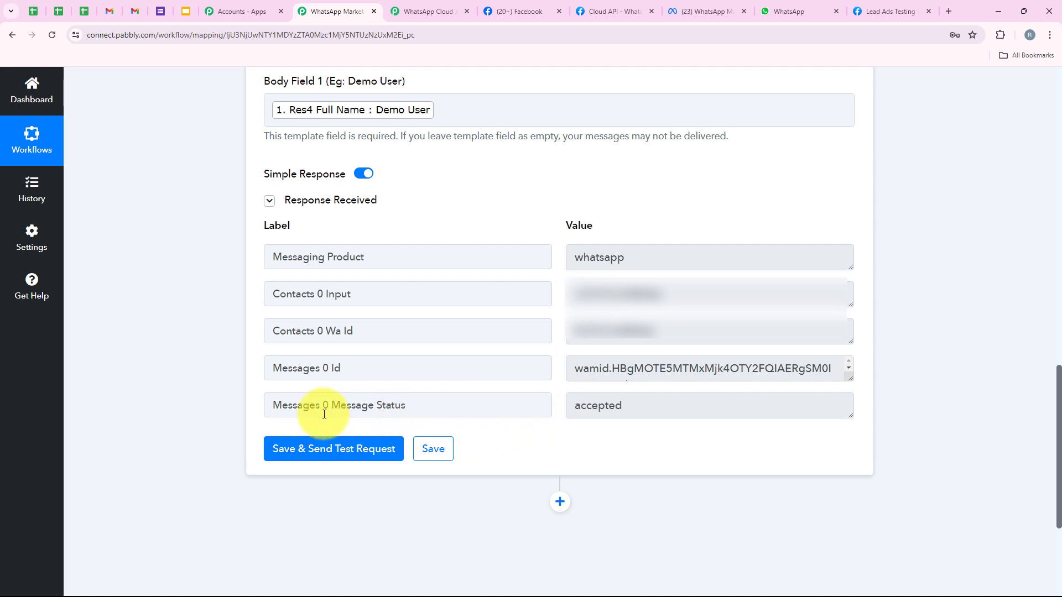
left_click_drag(329, 410, 465, 401)
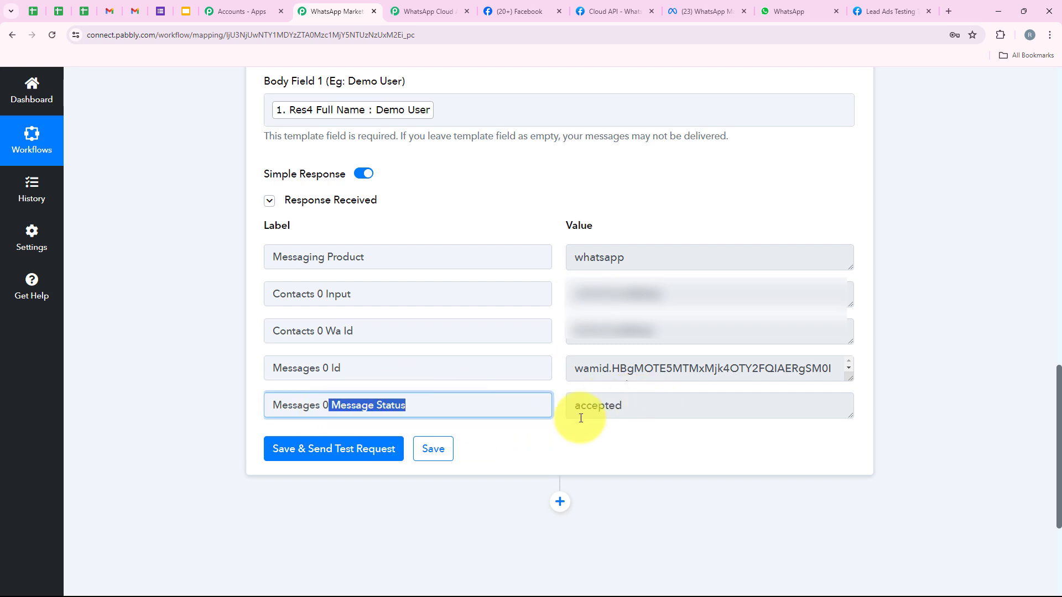
double_click(611, 406)
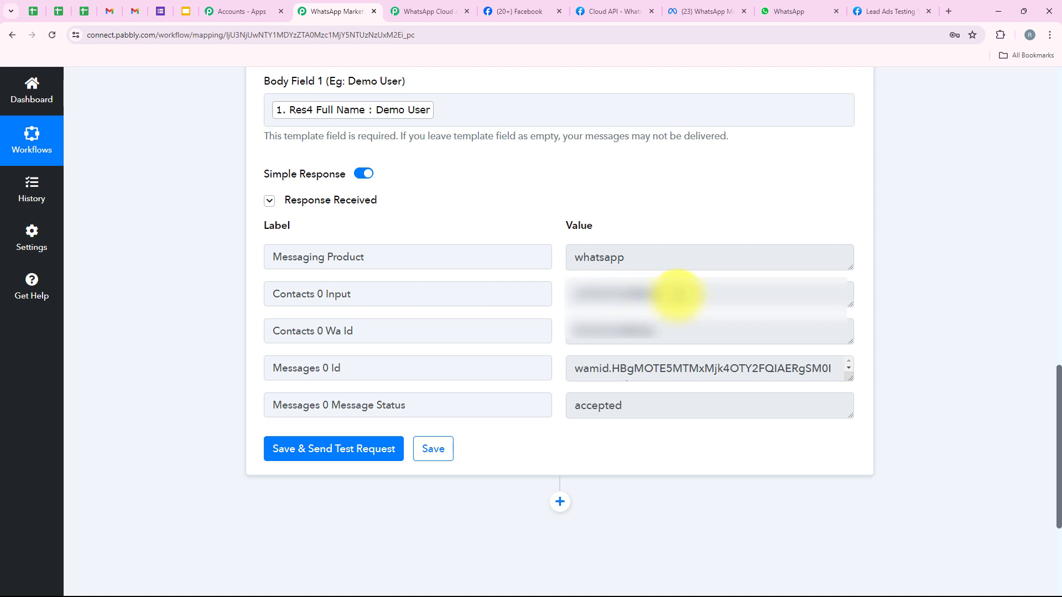
double_click(675, 293)
left_click(497, 202)
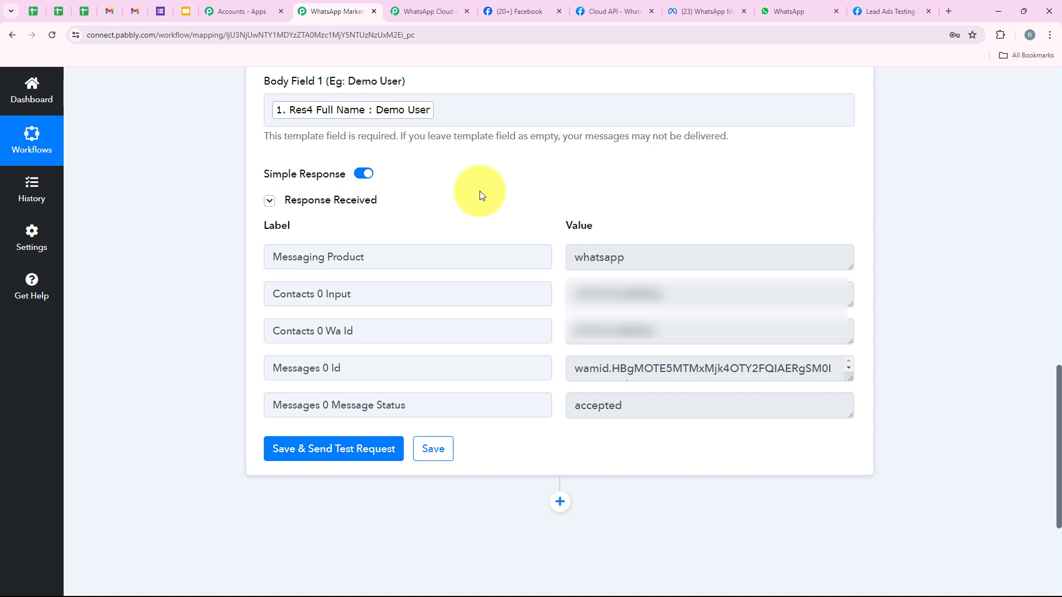
- Check the delivered ColorSplash Paints welcome message in the WhatsApp API chat, then return to Pabbly Connect
left_click(792, 11)
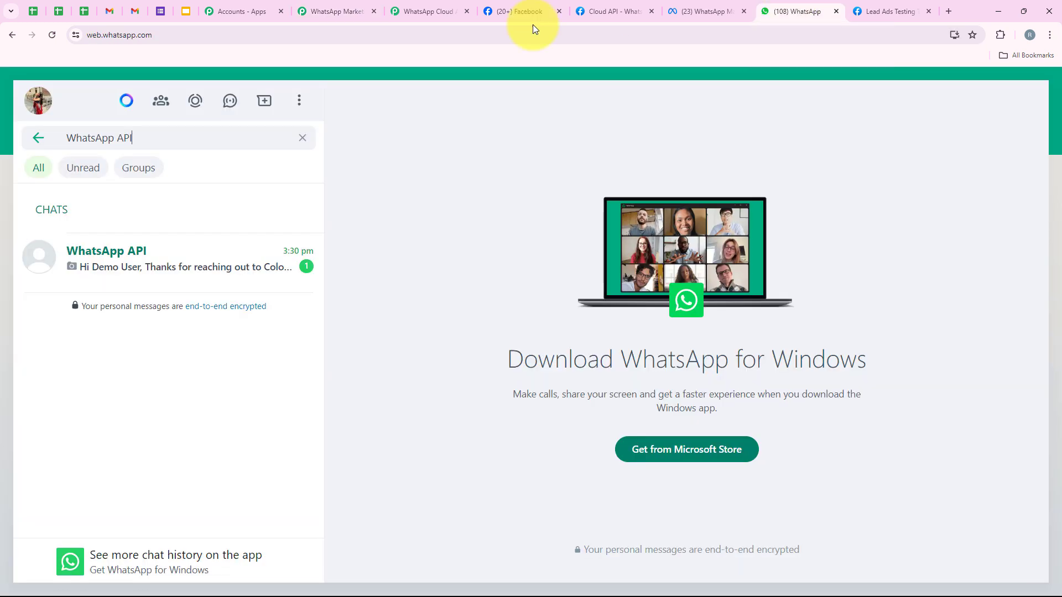
left_click(113, 274)
scroll(366, 345, "down", 3)
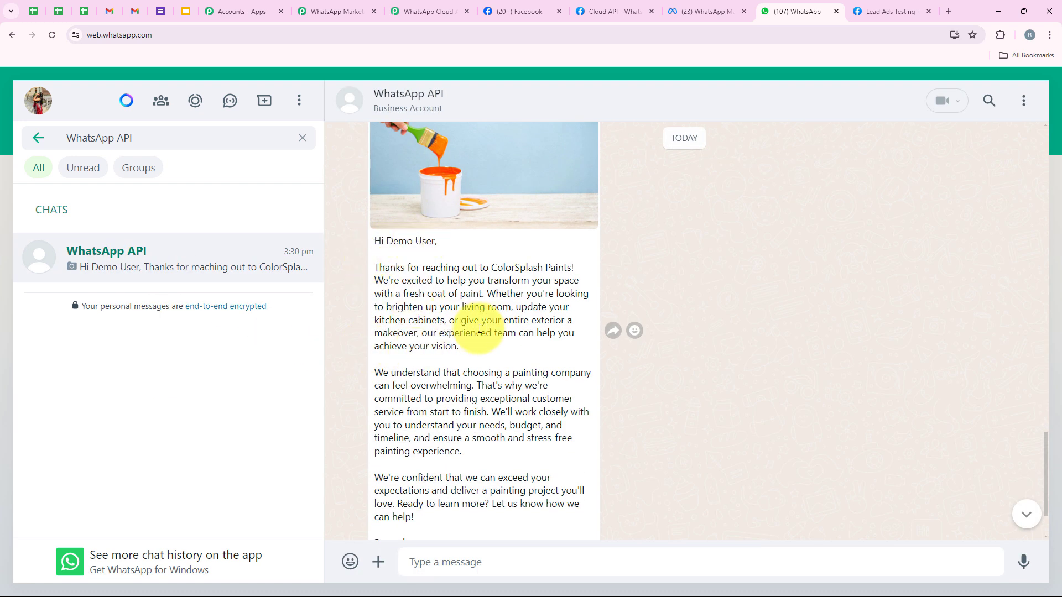
scroll(481, 323, "down", 1)
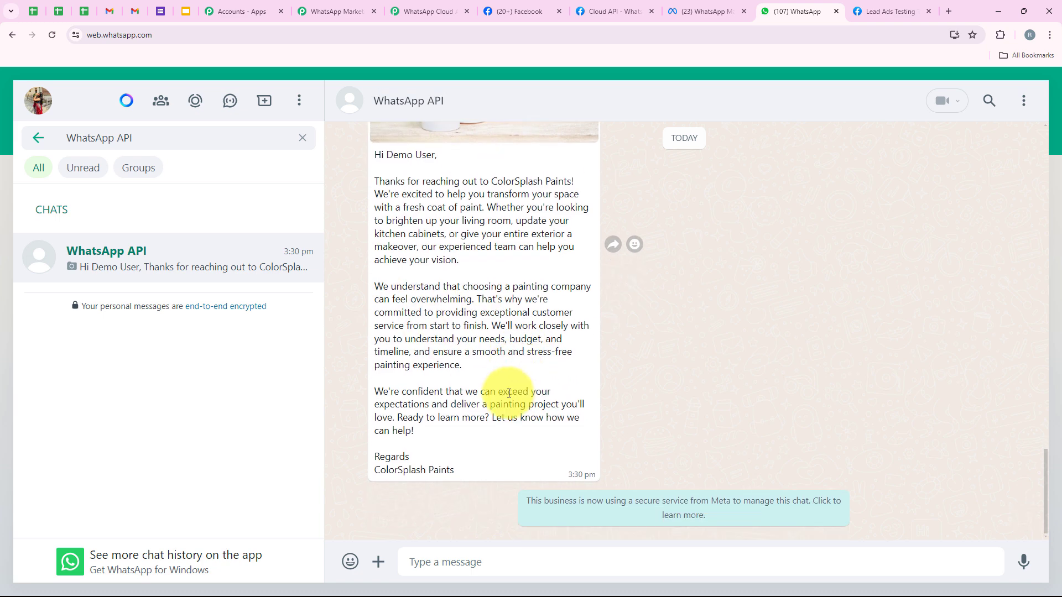
left_click(303, 10)
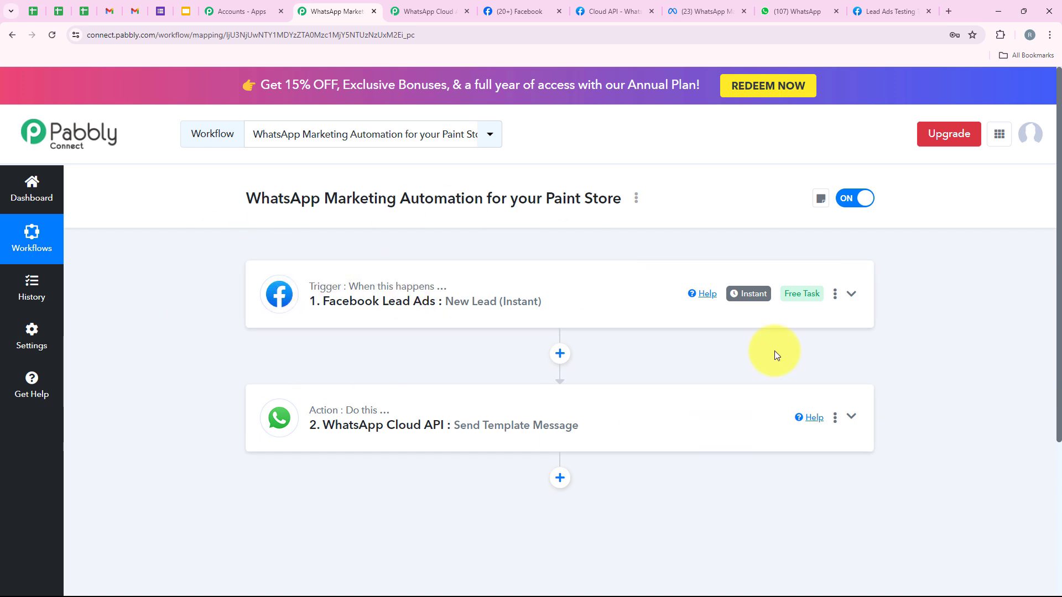
- Delete the existing test lead in the Lead Ads Testing Tool and reload the page
left_click(866, 5)
left_click(437, 301)
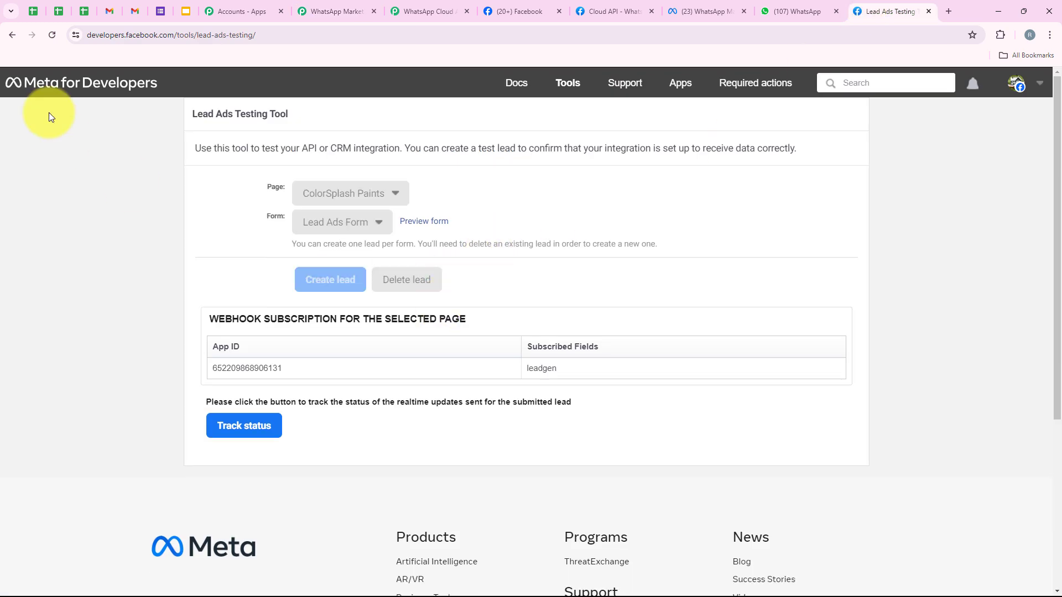
left_click(51, 42)
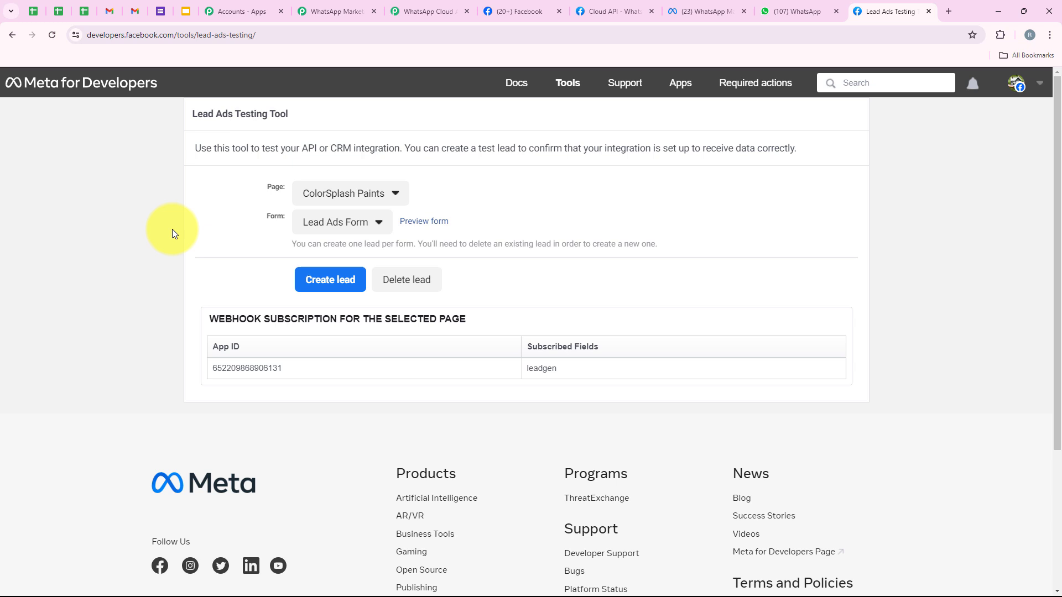
- Select the ColorSplash Paints page and Lead Ads Form, then preview the form
left_click(335, 193)
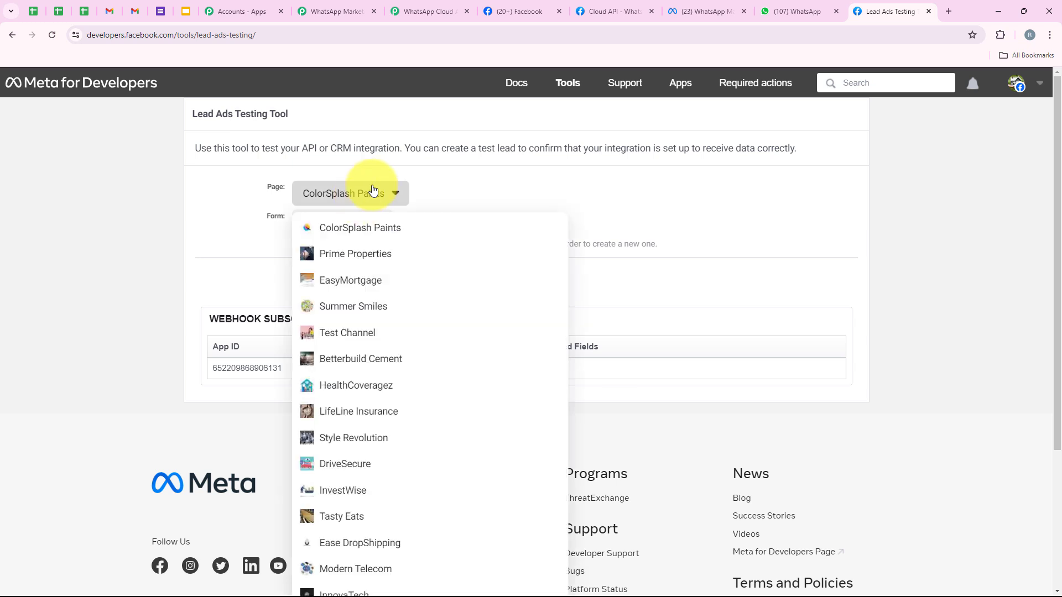
left_click(332, 226)
left_click_drag(256, 223, 287, 218)
left_click(348, 223)
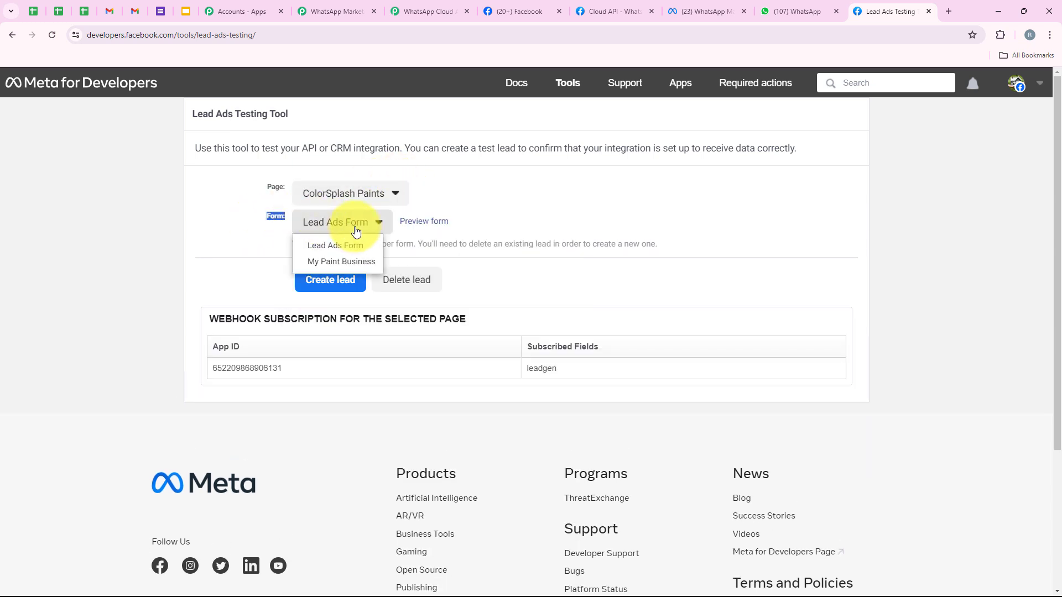
left_click(351, 242)
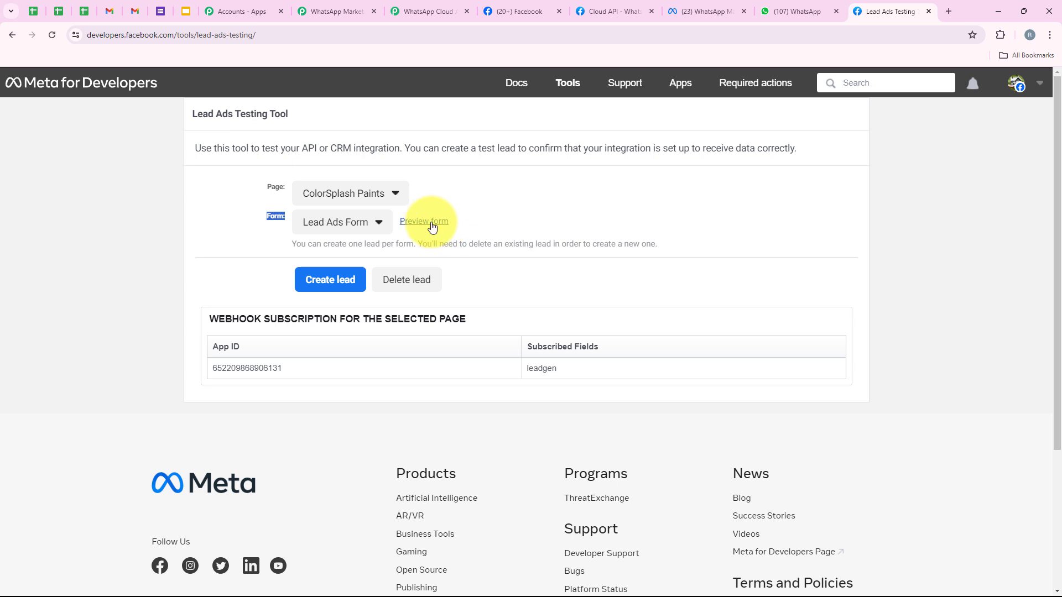
left_click(438, 223)
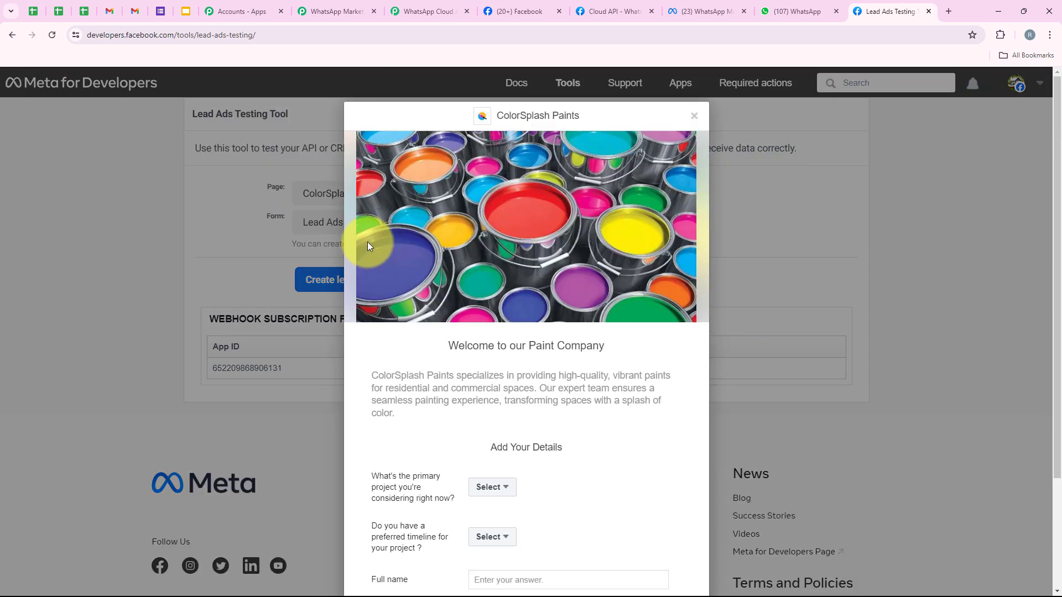
- Answer Exterior Painting Revamp as project and Within the next 3 months as timeline
scroll(368, 243, "down", 3)
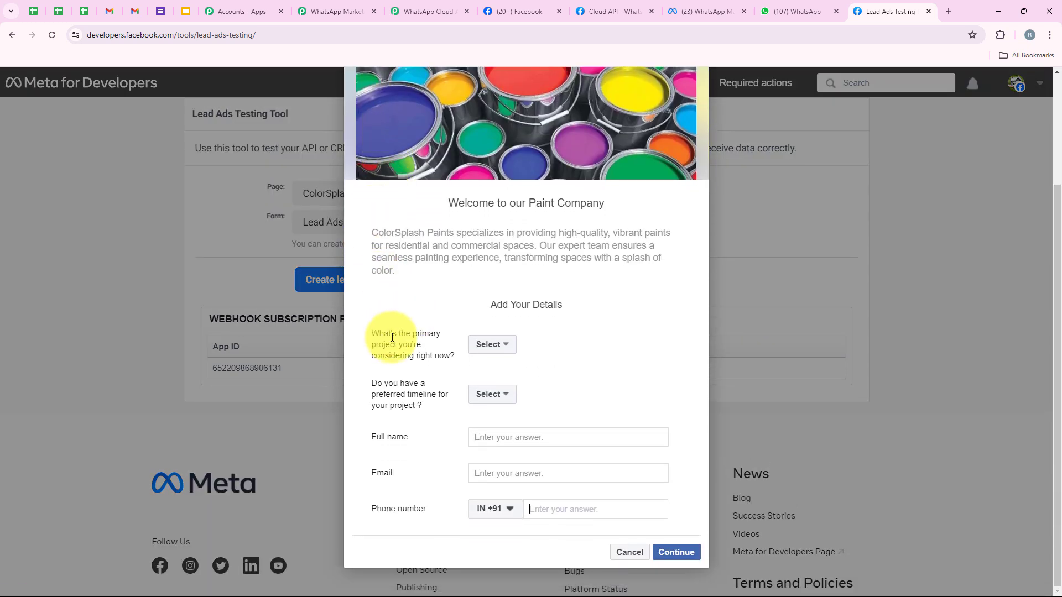
left_click(501, 344)
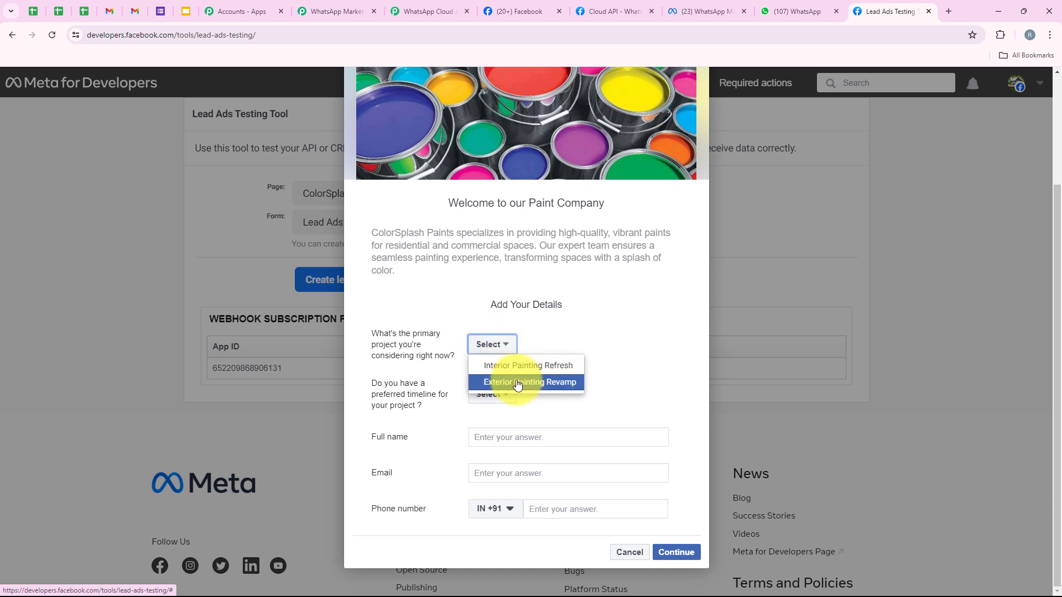
left_click(516, 383)
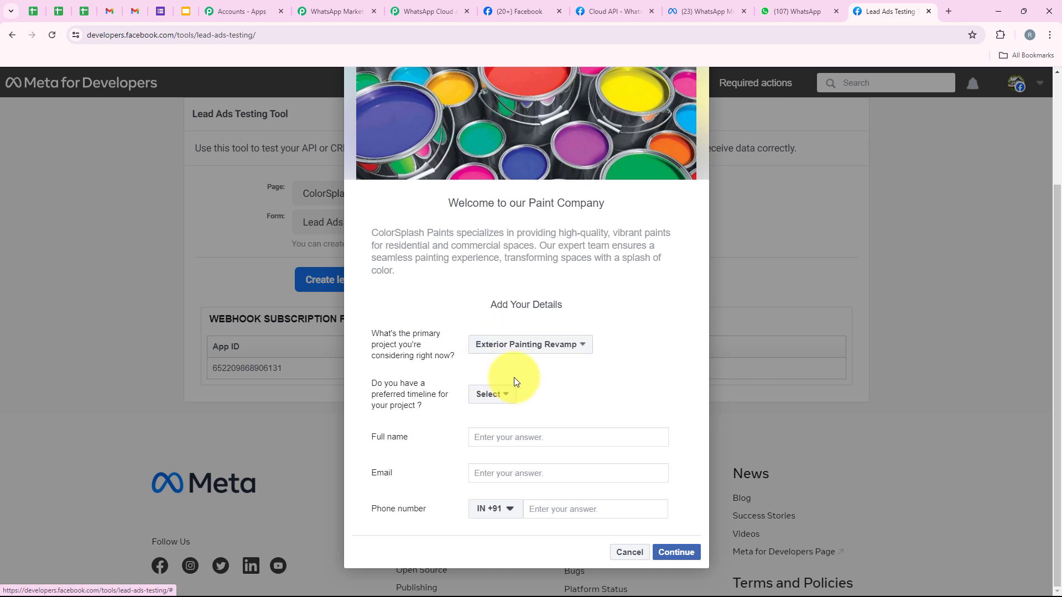
left_click(483, 395)
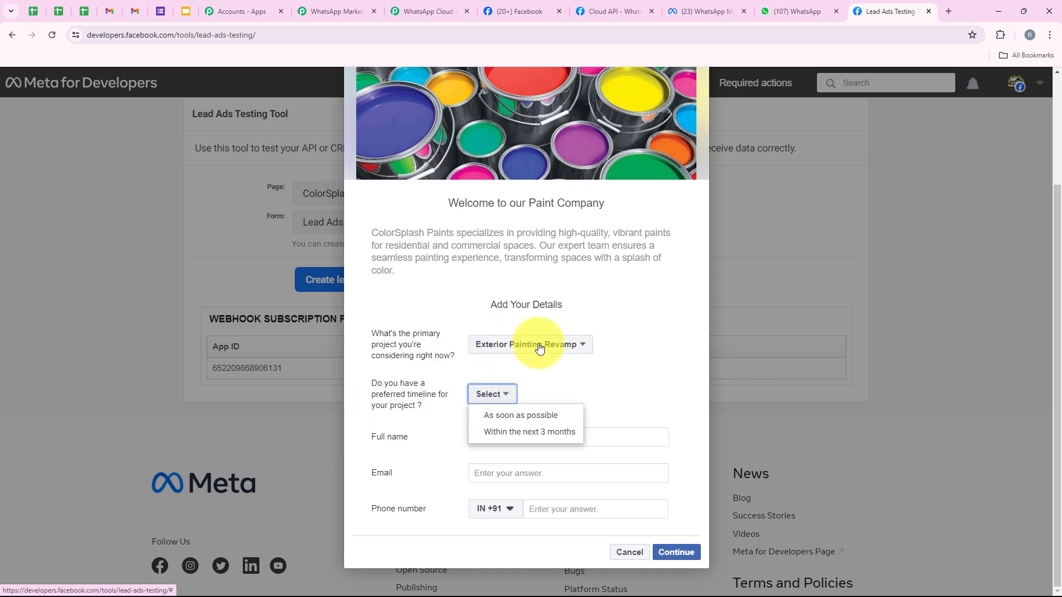
left_click(509, 436)
- Fill in the test lead's full name, email and phone number, then submit the form
left_click(503, 438)
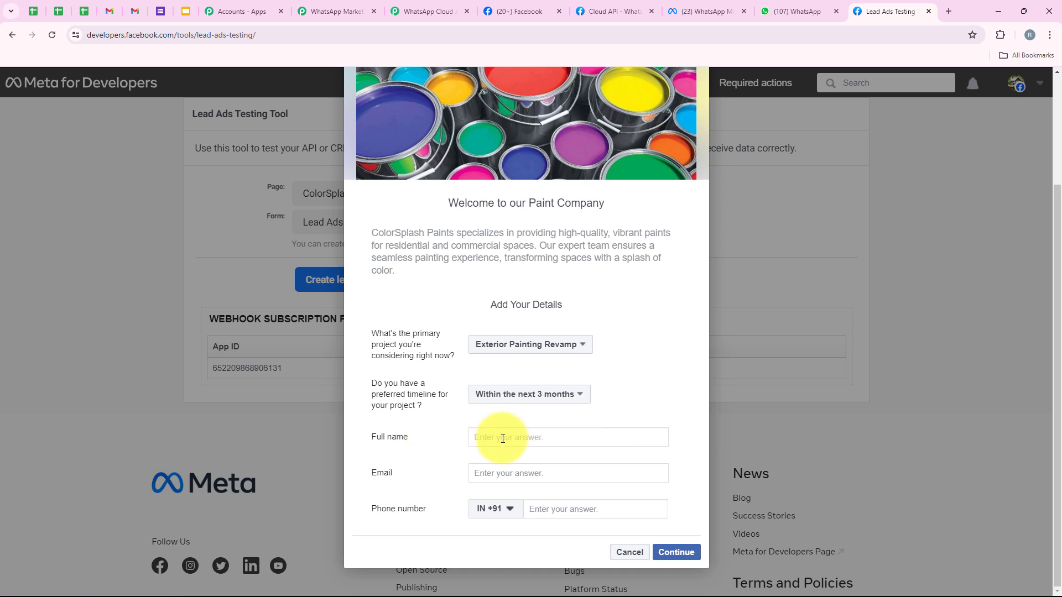
type("Test U")
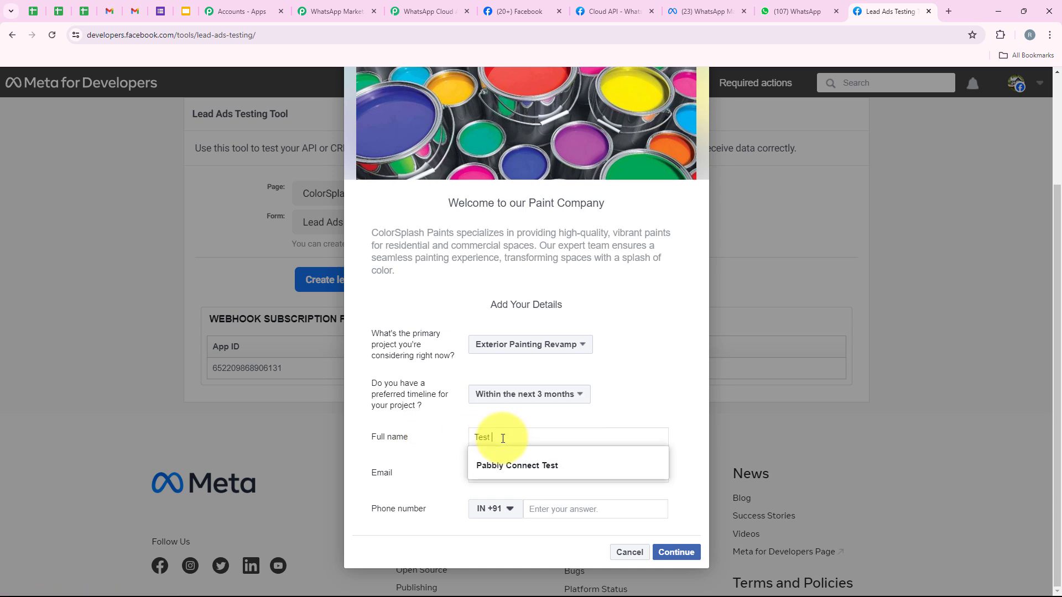
type("ser")
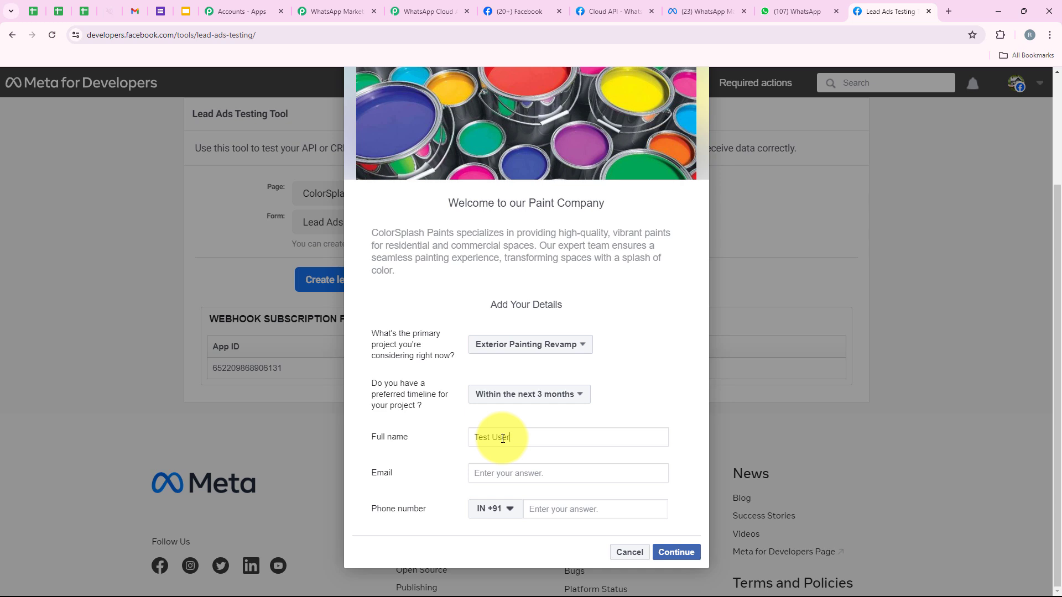
left_click(505, 470)
key("ctrl+v")
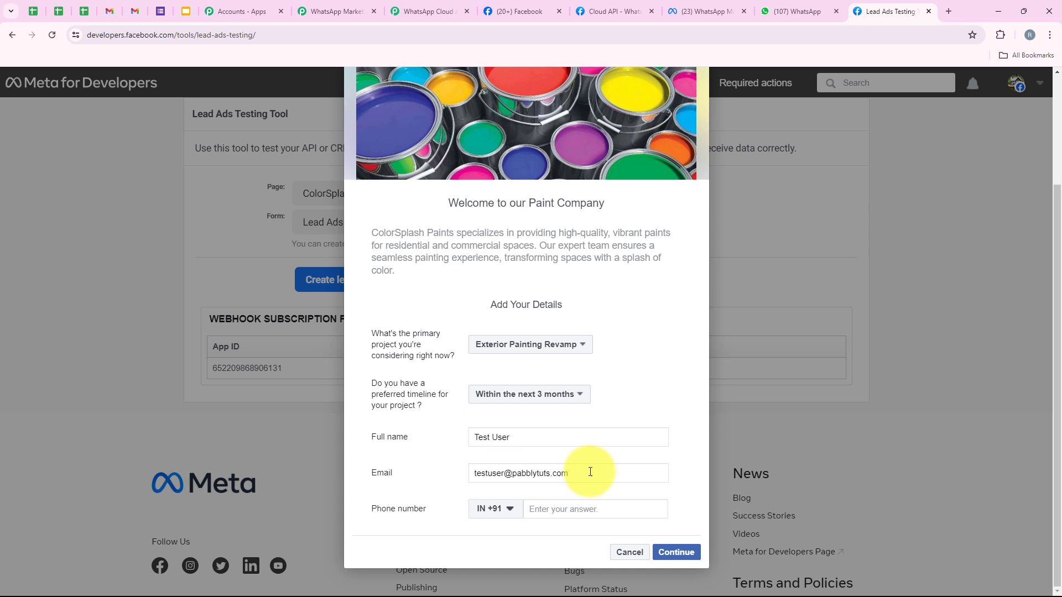
left_click(605, 517)
type("88888 88888")
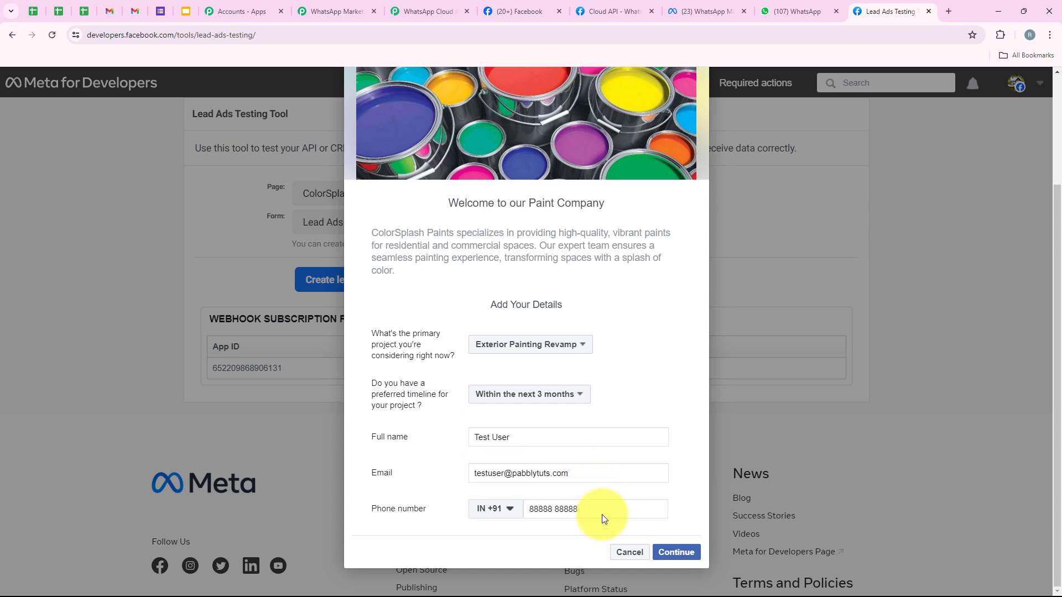
left_click(676, 552)
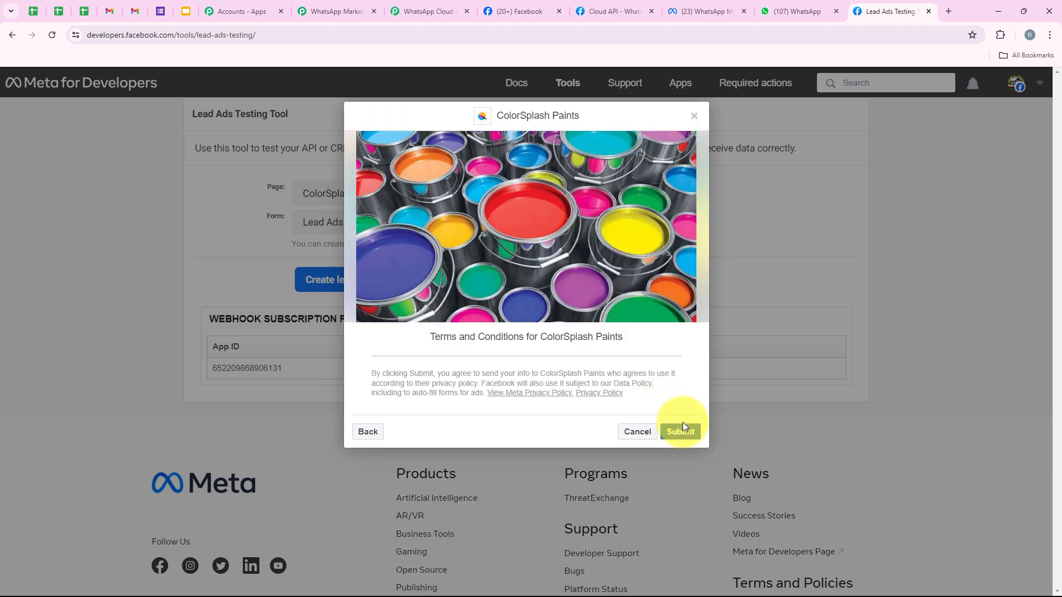
left_click(680, 431)
left_click(612, 448)
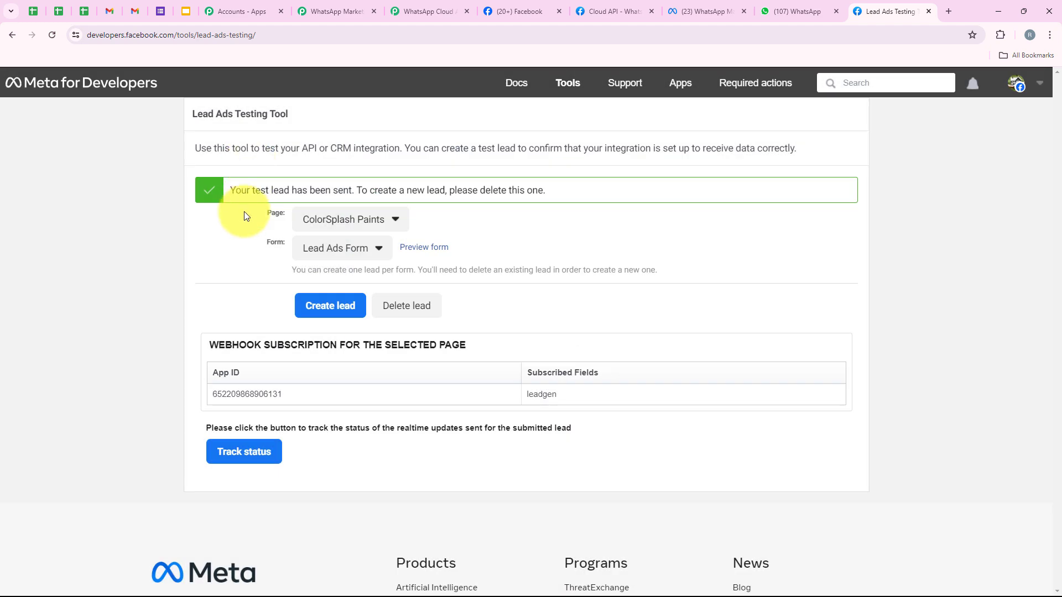
- Highlight the 'Your test lead has been sent' confirmation banner
left_click_drag(352, 190, 220, 180)
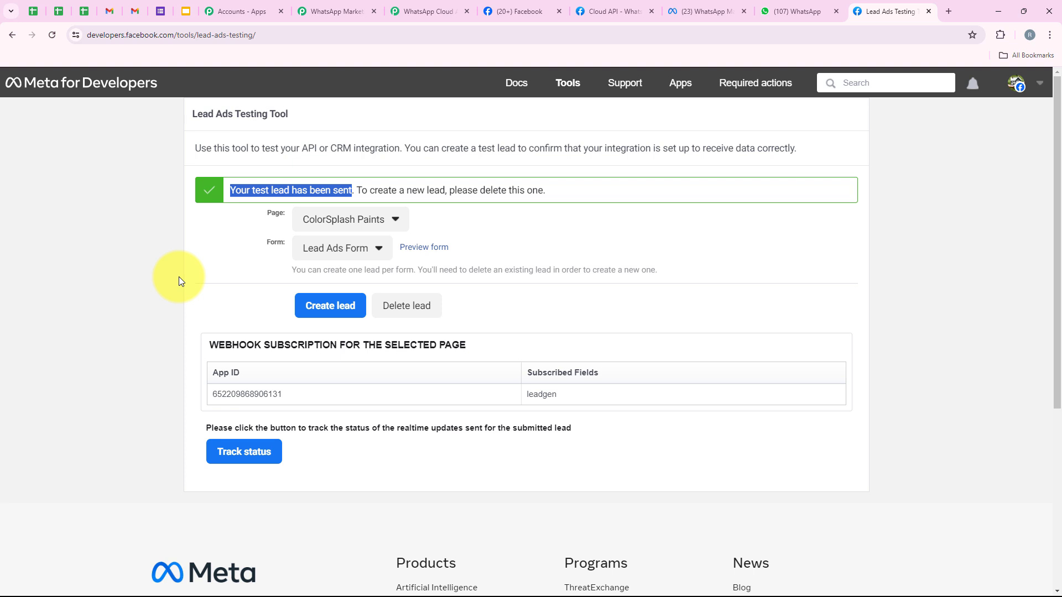
- Compare the lead's name in the new WhatsApp greeting with the earlier one, then return to Pabbly Connect
left_click(795, 11)
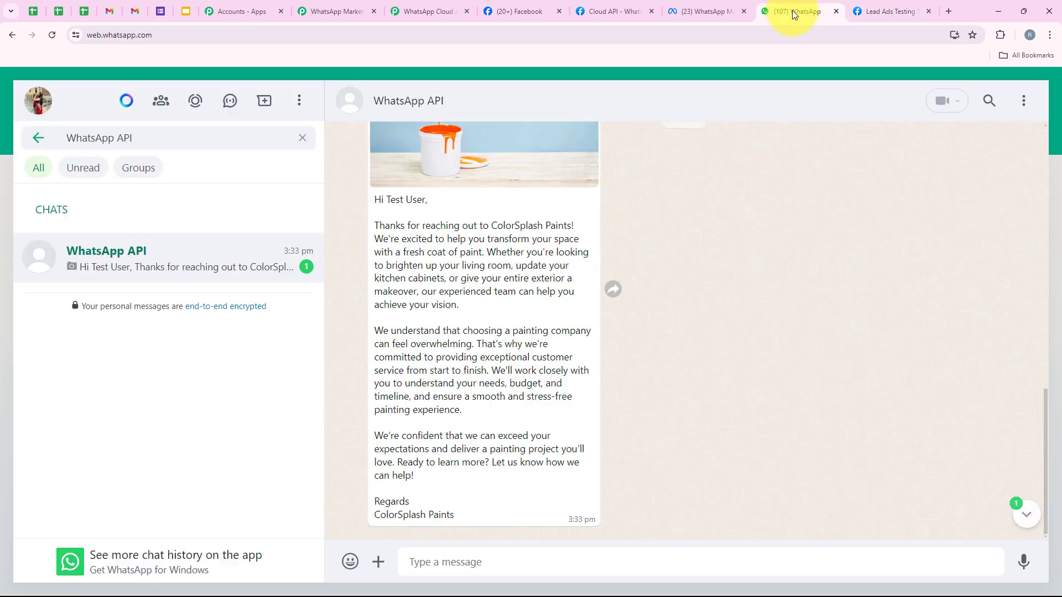
scroll(420, 327, "up", 1)
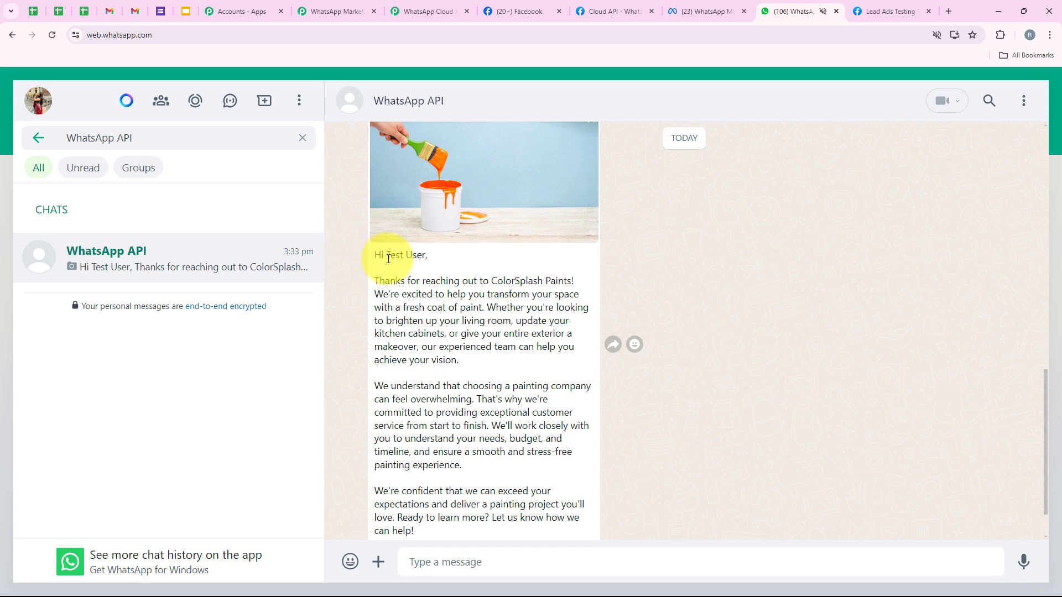
left_click_drag(387, 259, 440, 257)
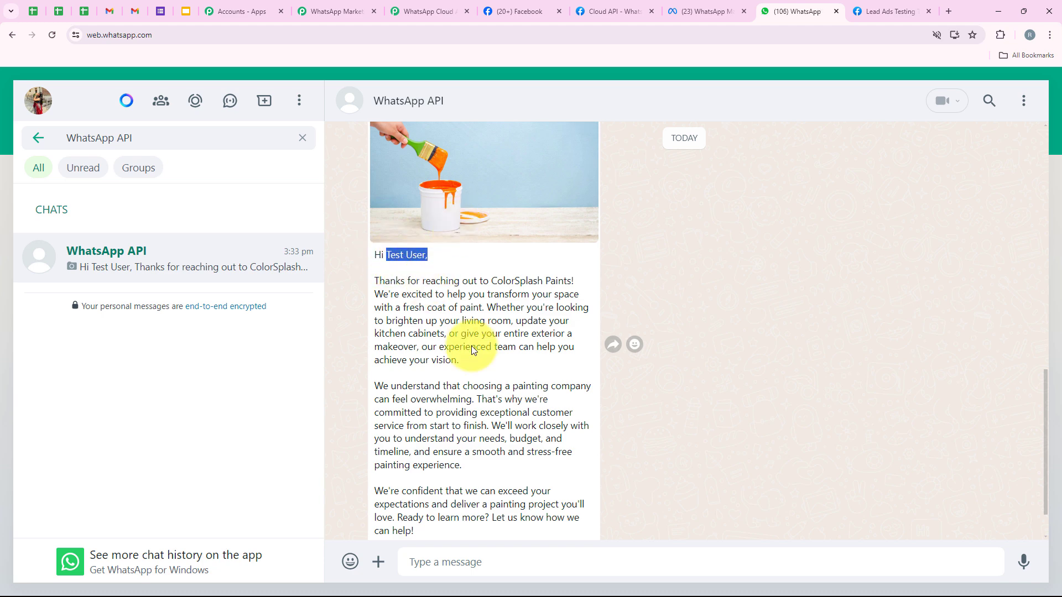
scroll(399, 340, "up", 12)
scroll(393, 339, "down", 3)
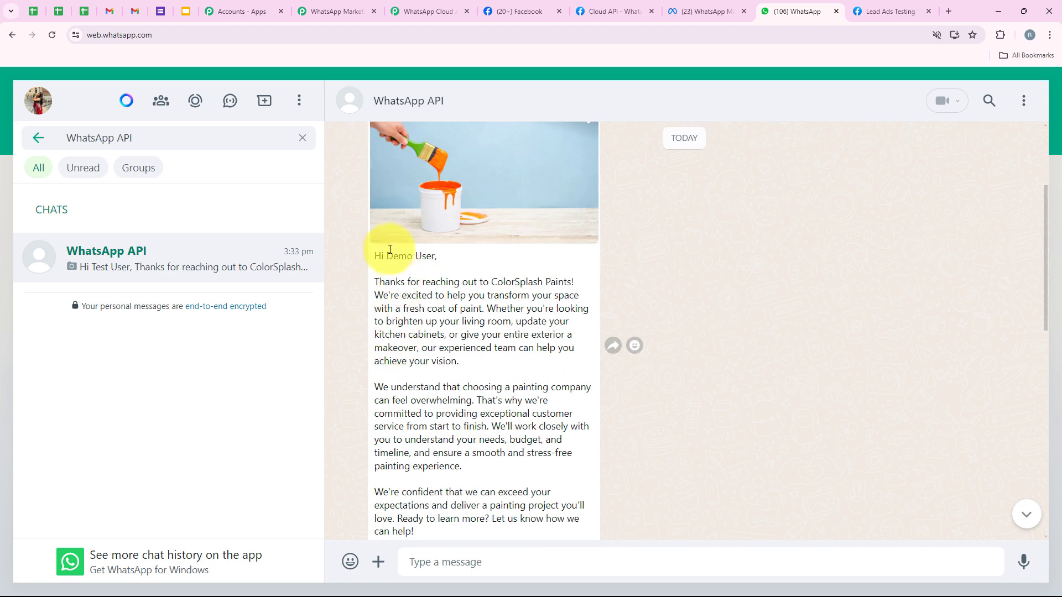
left_click_drag(390, 249, 436, 254)
scroll(450, 334, "down", 8)
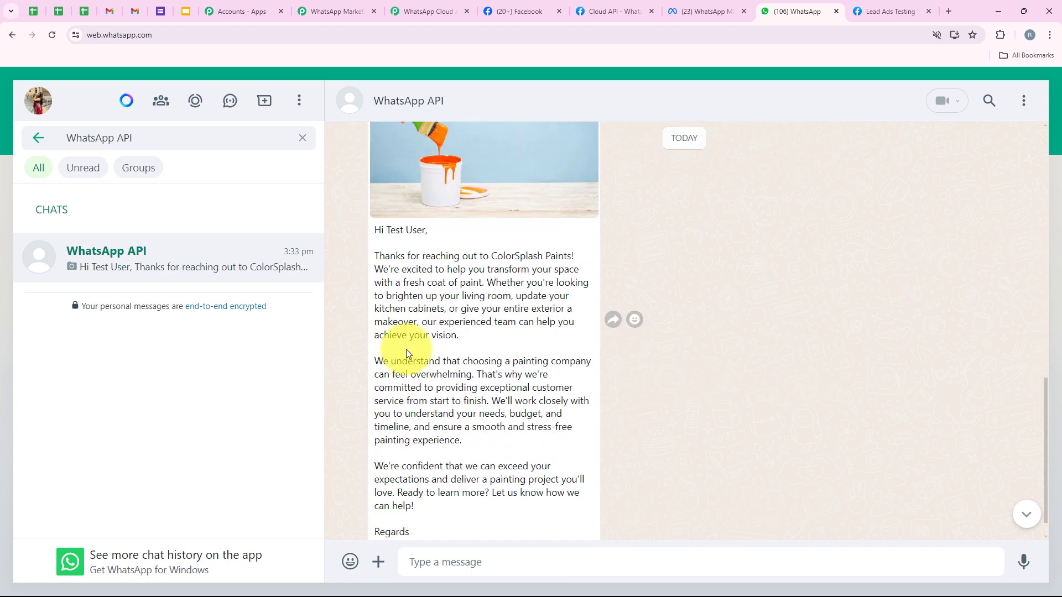
scroll(420, 218, "down", 1)
left_click(351, 9)
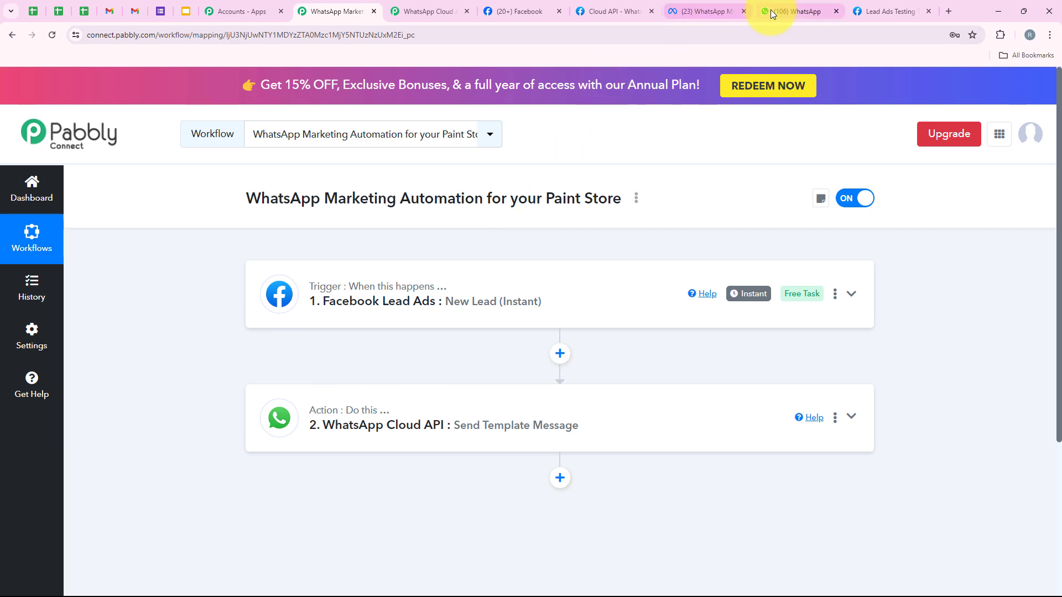
left_click(719, 11)
left_click(798, 11)
scroll(408, 305, "up", 10)
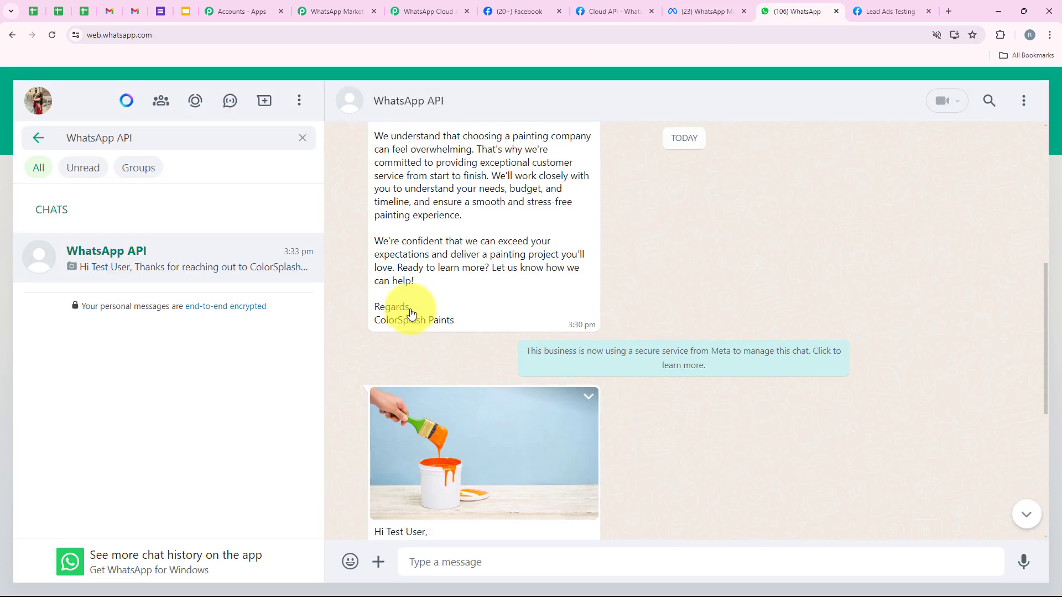
left_click_drag(438, 281, 461, 304)
scroll(469, 320, "down", 9)
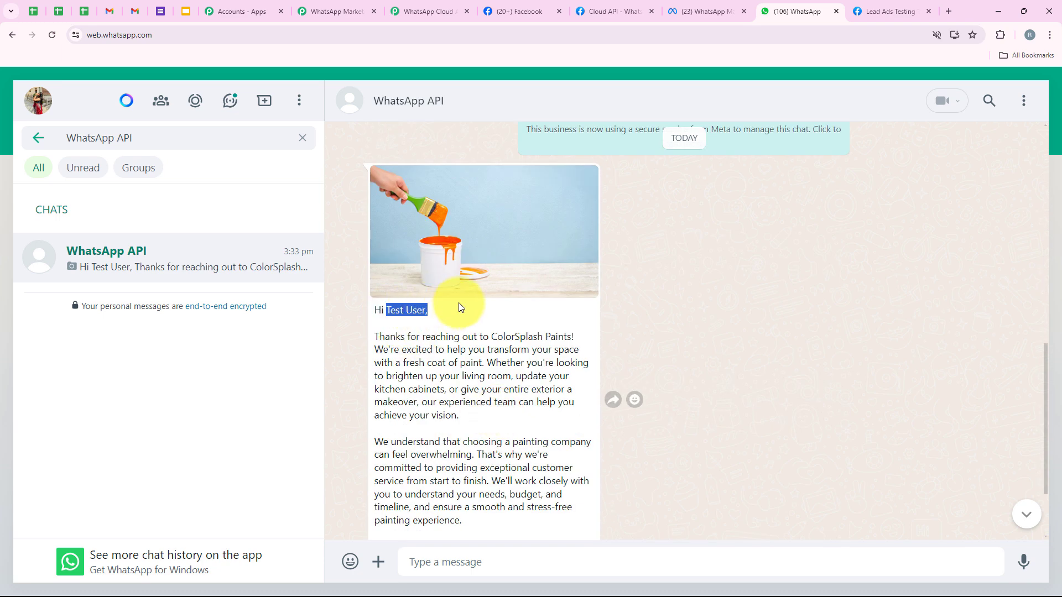
left_click(332, 11)
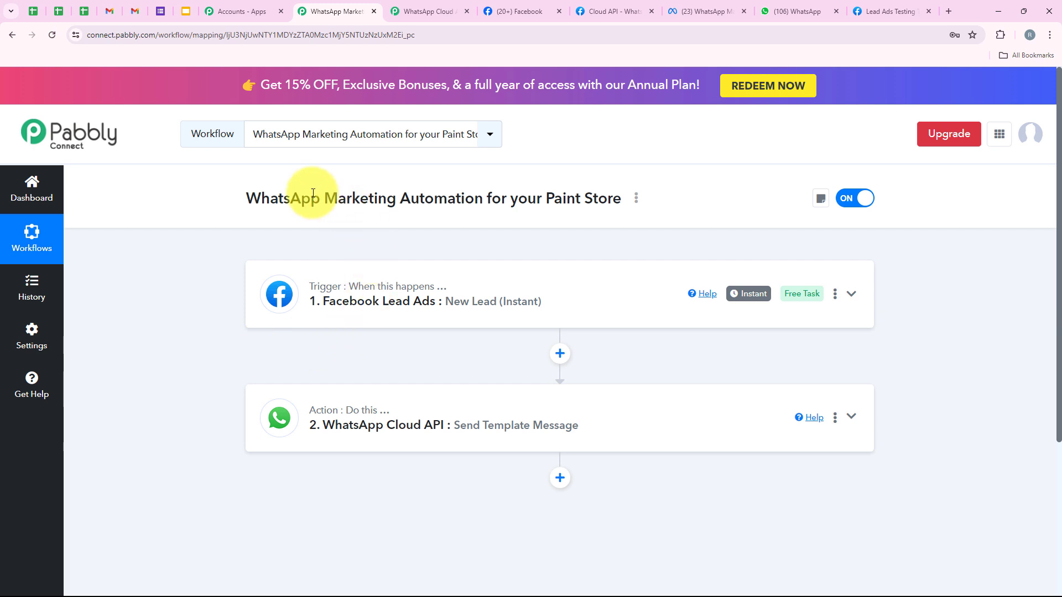